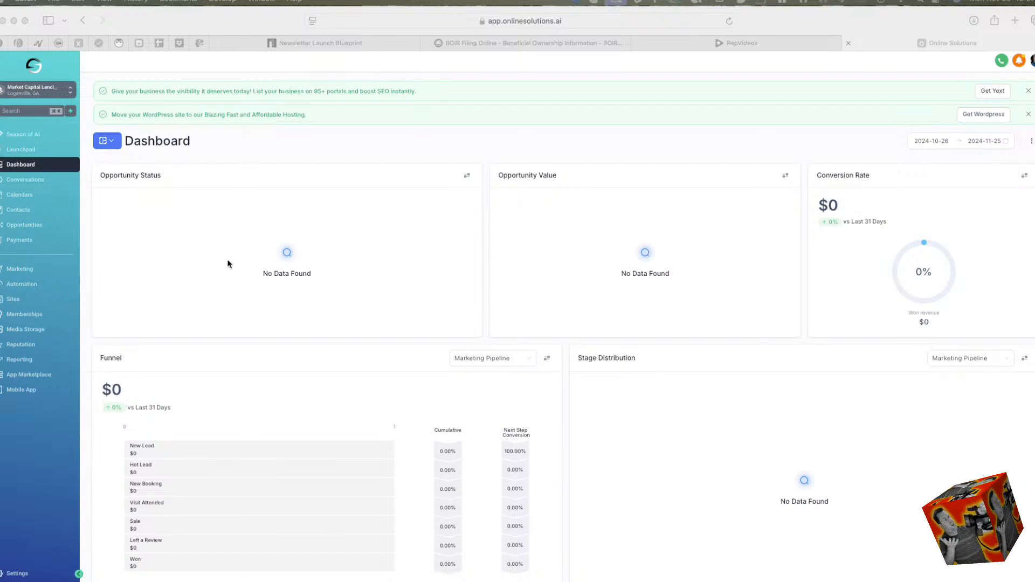
Look over the dashboard widgets and open the Season of AI page.
{"action": "scroll", "coordinate": [224, 254], "scroll_direction": "down", "scroll_amount": 3}
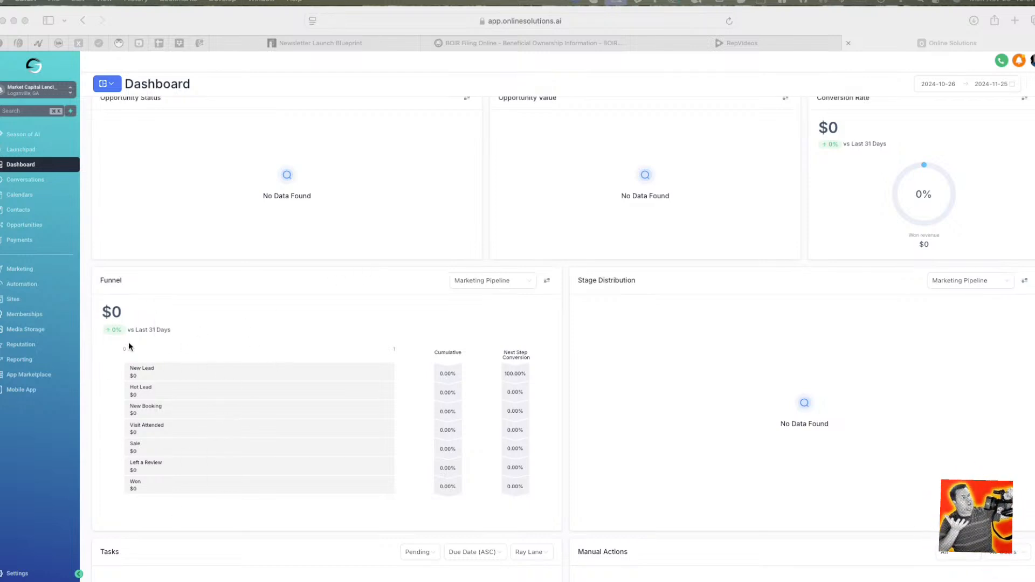
{"action": "scroll", "coordinate": [387, 262], "scroll_direction": "up", "scroll_amount": 3}
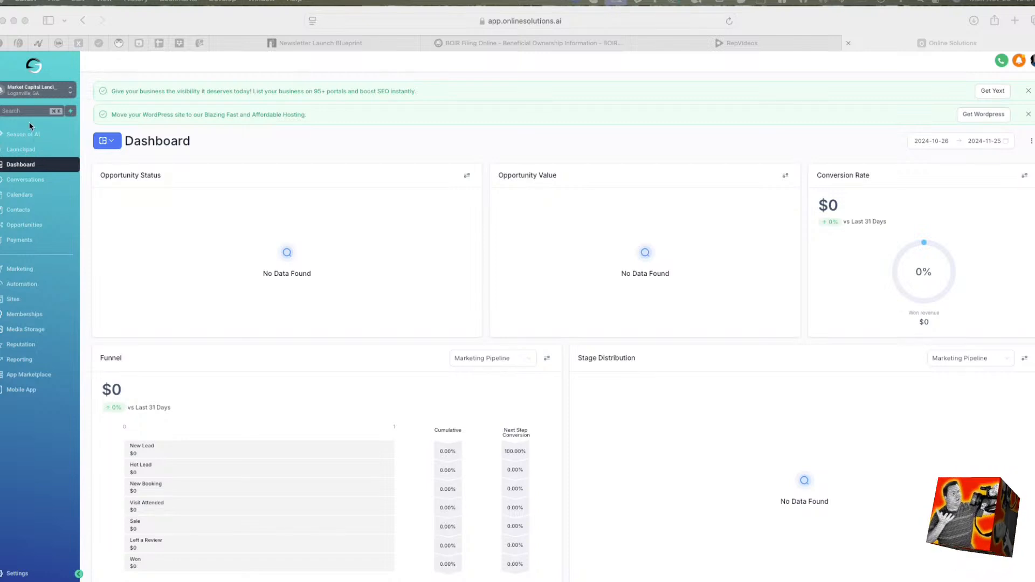
{"action": "left_click", "coordinate": [29, 138]}
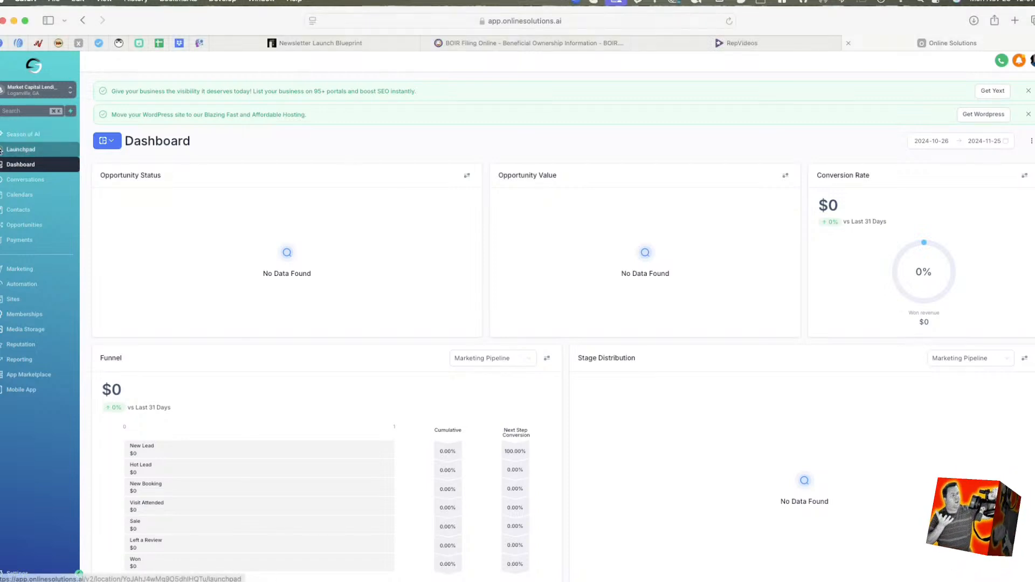
{"action": "left_click", "coordinate": [22, 133]}
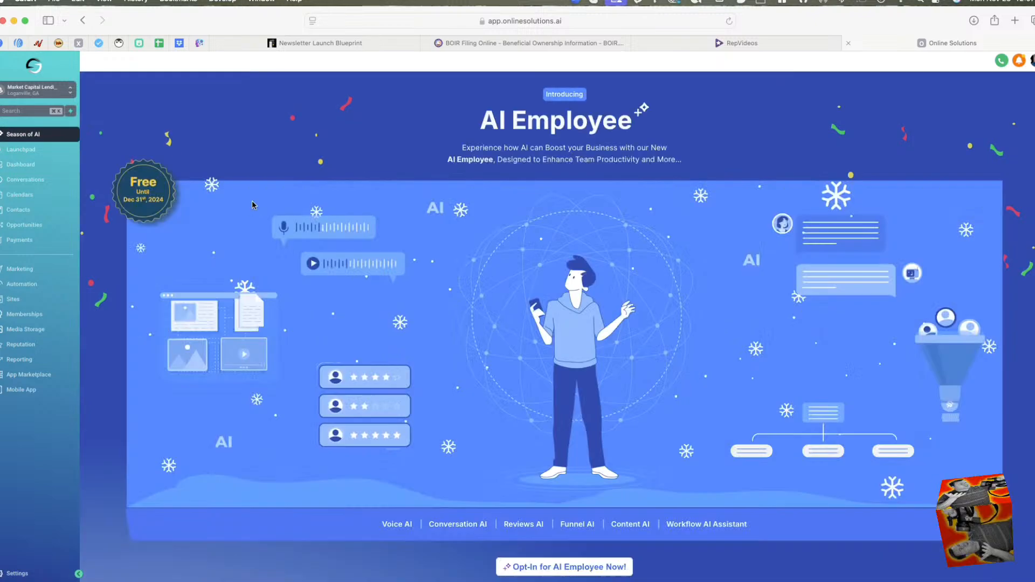
Review the Launchpad setup options, including the Yext listings offer and the form for inviting team members.
{"action": "left_click", "coordinate": [21, 150]}
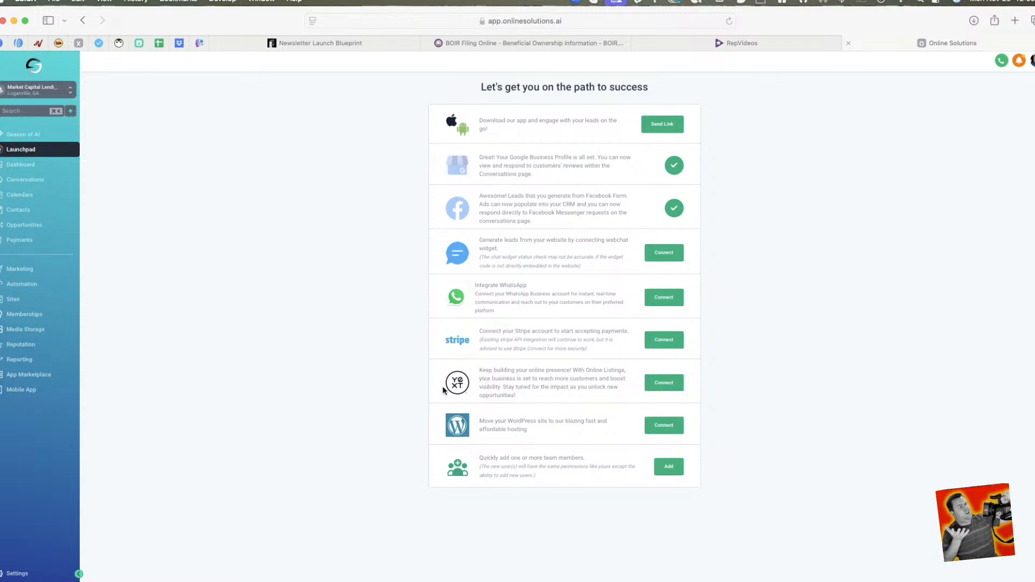
{"action": "left_click", "coordinate": [663, 381]}
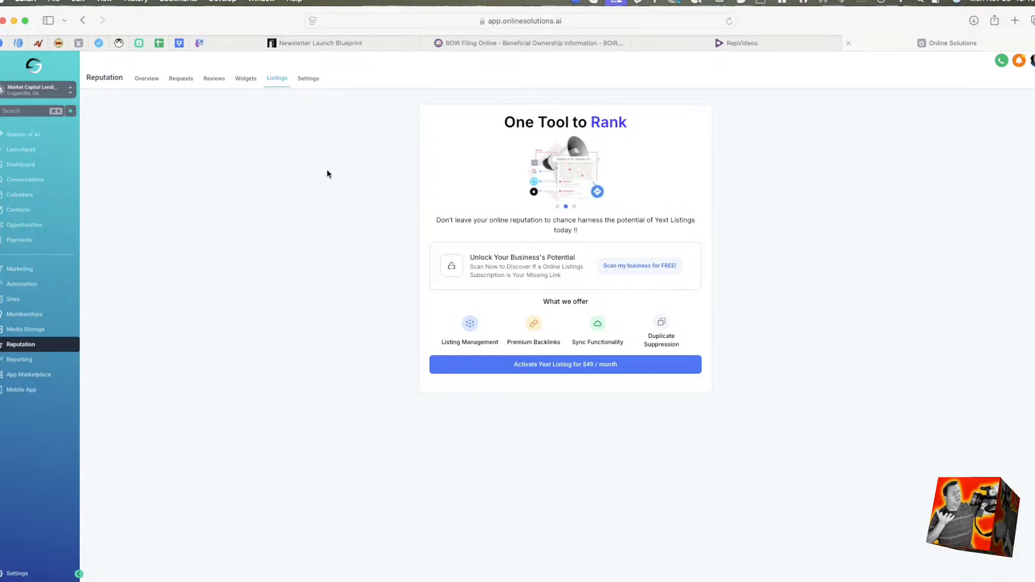
{"action": "left_click", "coordinate": [84, 21]}
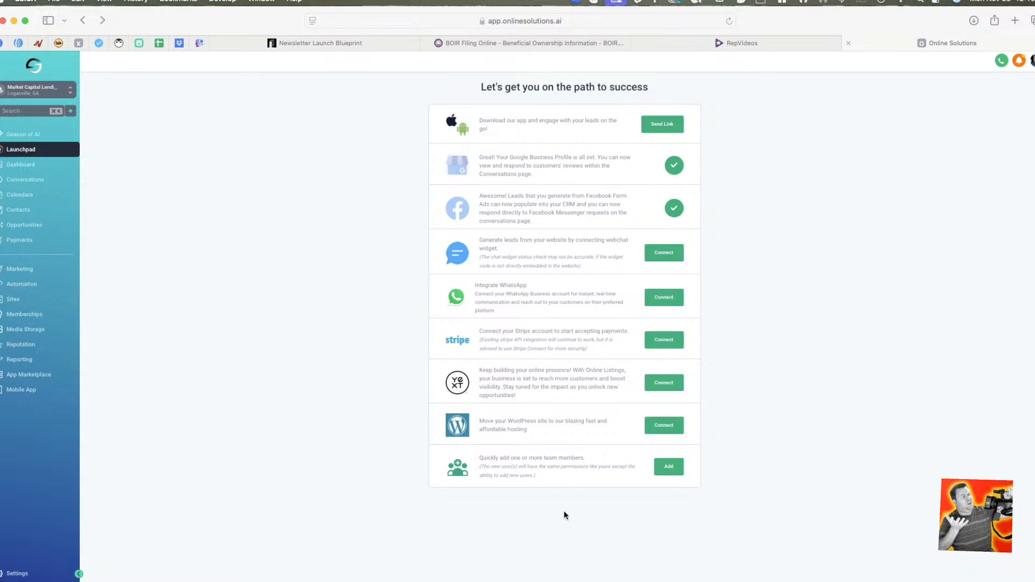
{"action": "left_click", "coordinate": [671, 473]}
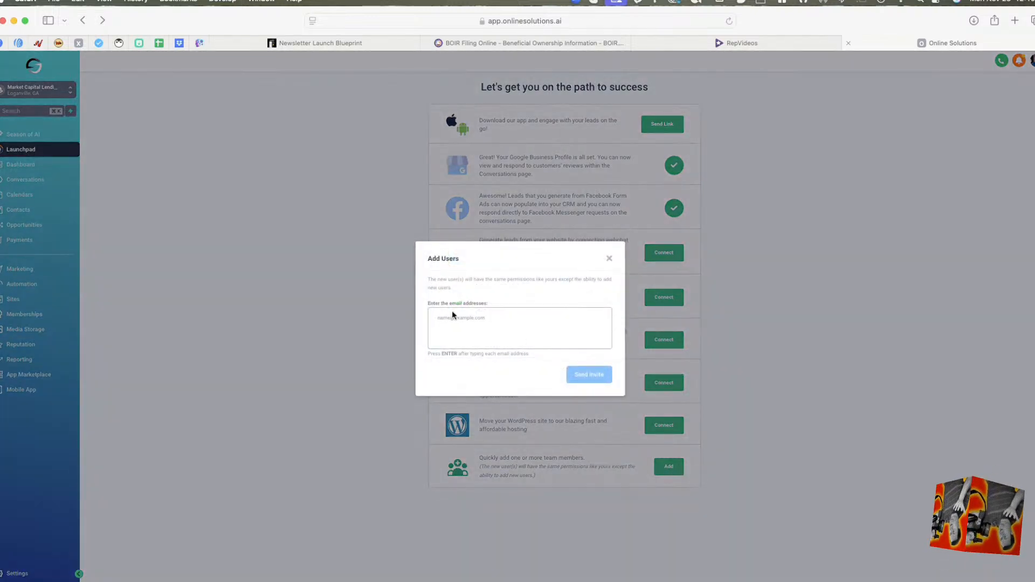
{"action": "left_click", "coordinate": [609, 258]}
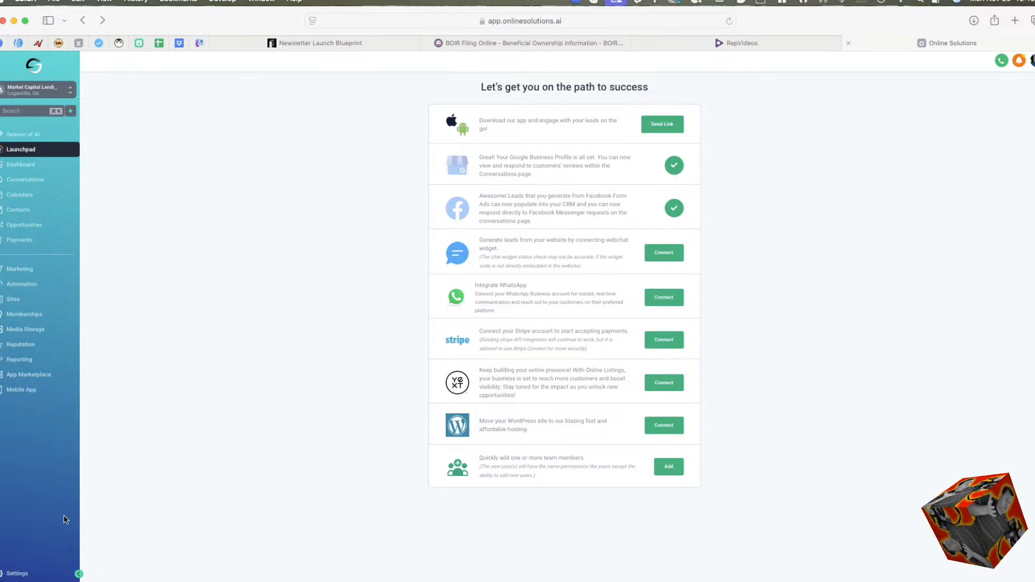
Return to the dashboard and open the Conversations inbox.
{"action": "left_click", "coordinate": [26, 166]}
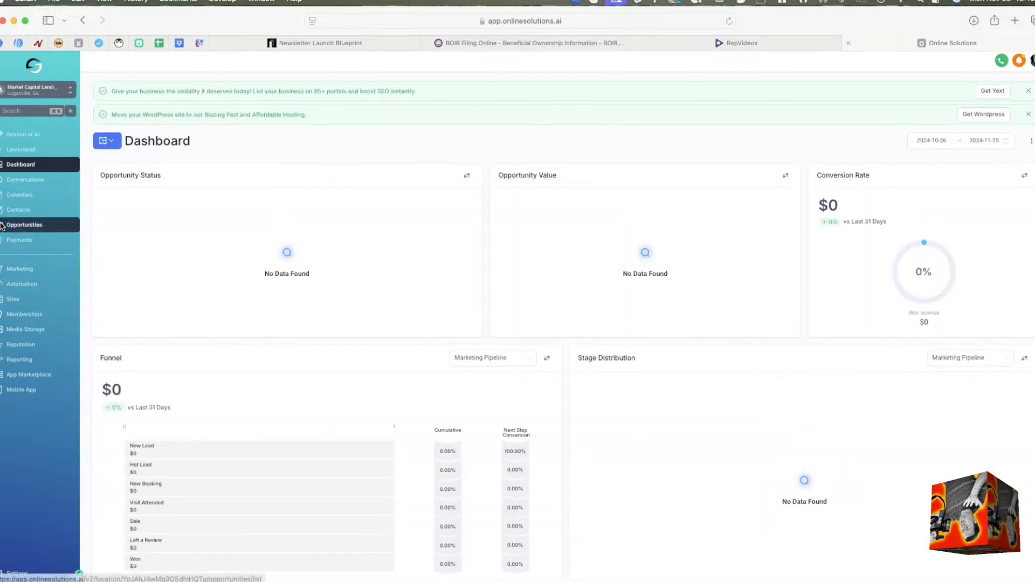
{"action": "left_click", "coordinate": [43, 186]}
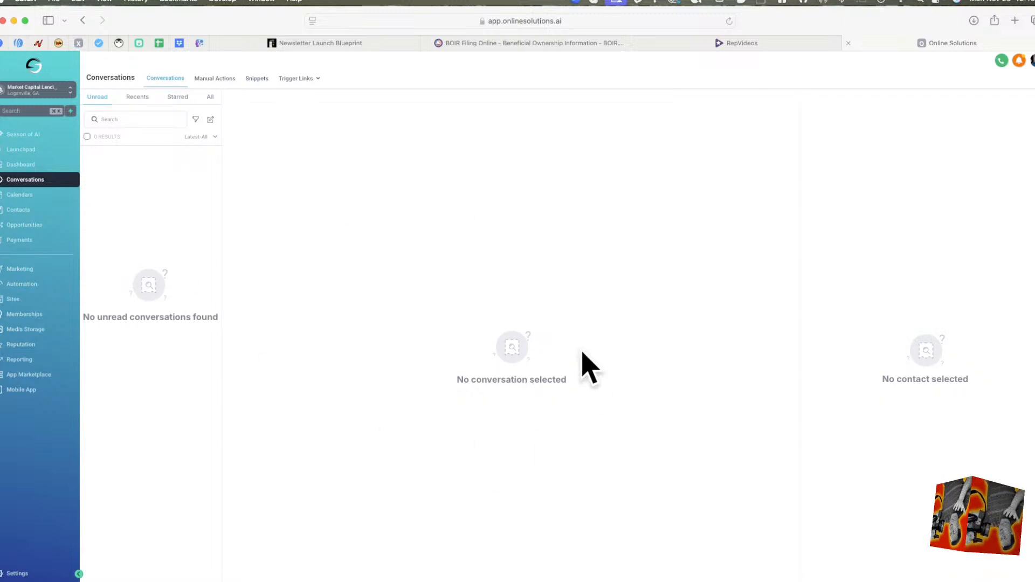
Open the Calendars section and look through the hours of the current week.
{"action": "left_click", "coordinate": [41, 196]}
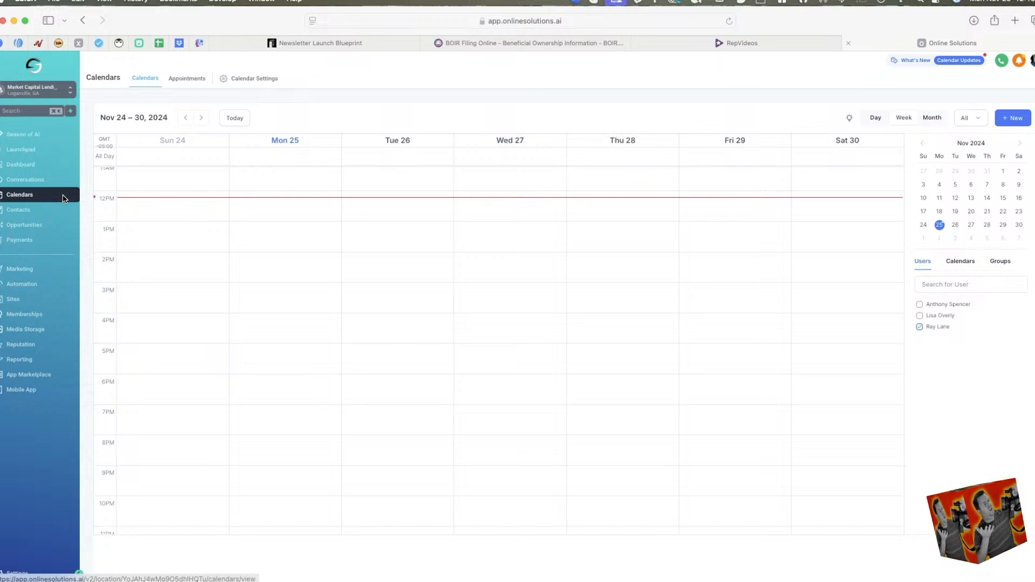
{"action": "scroll", "coordinate": [293, 292], "scroll_direction": "up", "scroll_amount": 10}
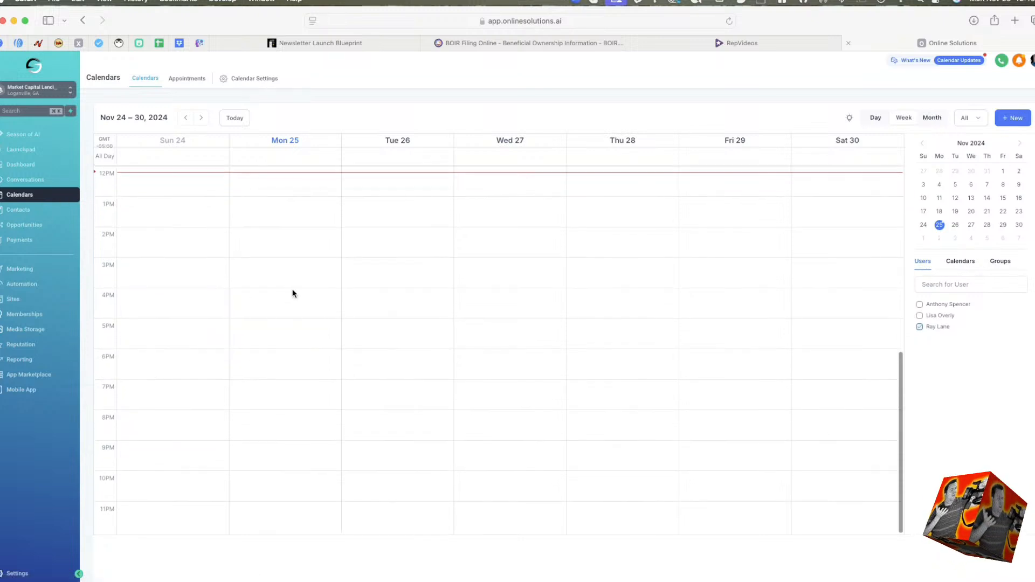
{"action": "scroll", "coordinate": [294, 289], "scroll_direction": "down", "scroll_amount": 10}
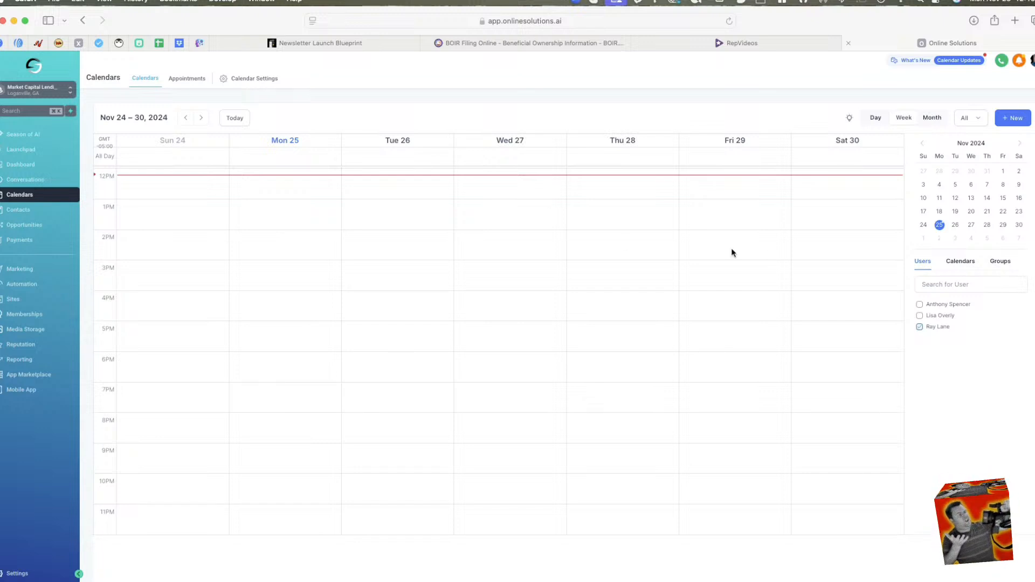
{"action": "scroll", "coordinate": [751, 270], "scroll_direction": "up", "scroll_amount": 10}
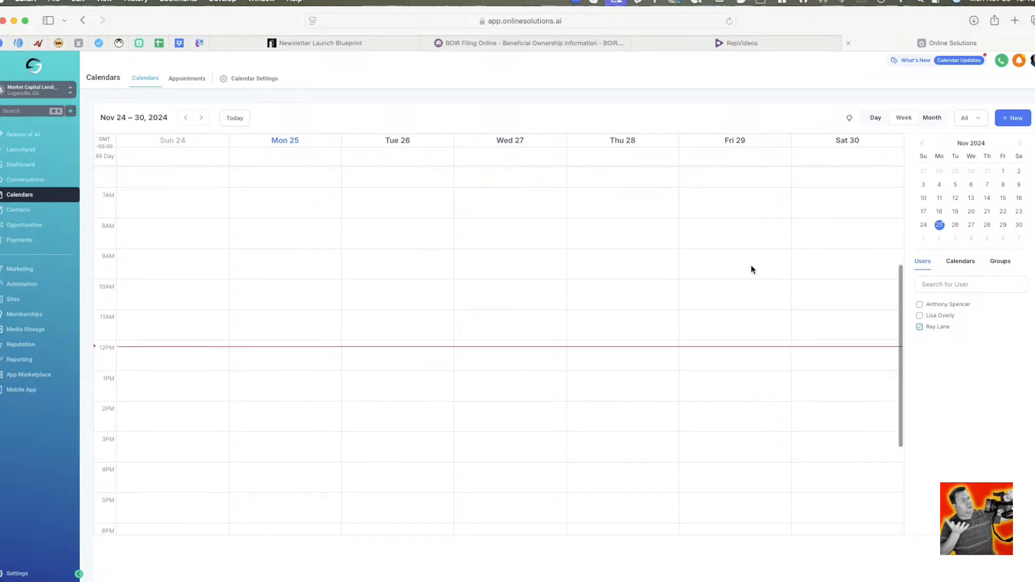
View the appointments list and the booking form for a new appointment, closing the form without booking.
{"action": "left_click", "coordinate": [187, 78]}
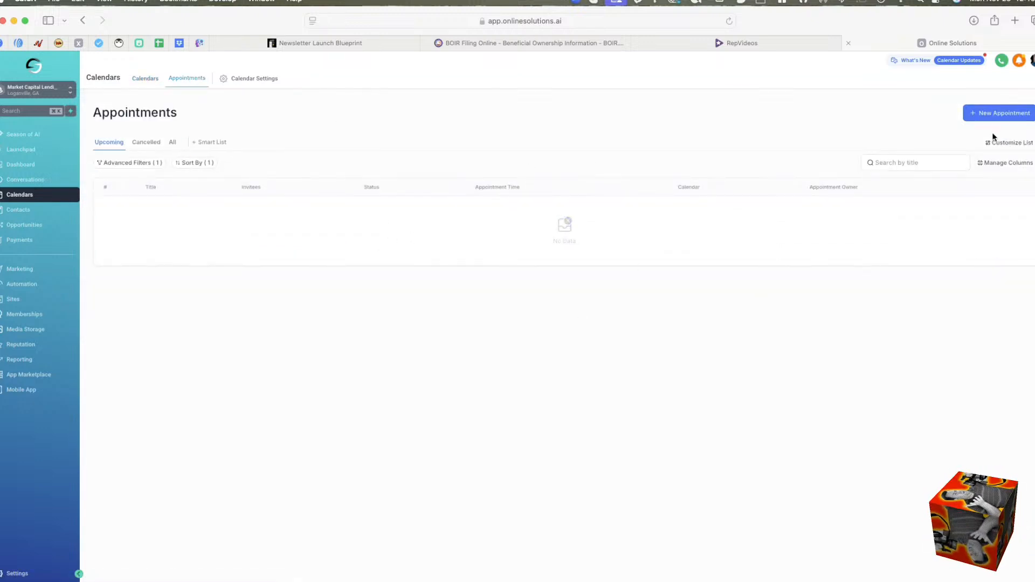
{"action": "left_click", "coordinate": [1003, 113]}
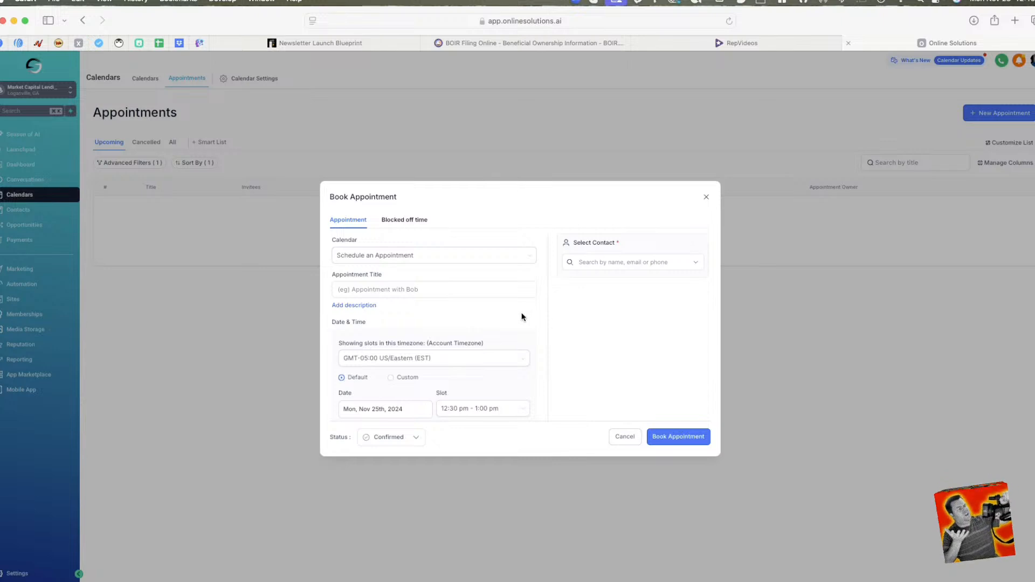
{"action": "left_click", "coordinate": [706, 198]}
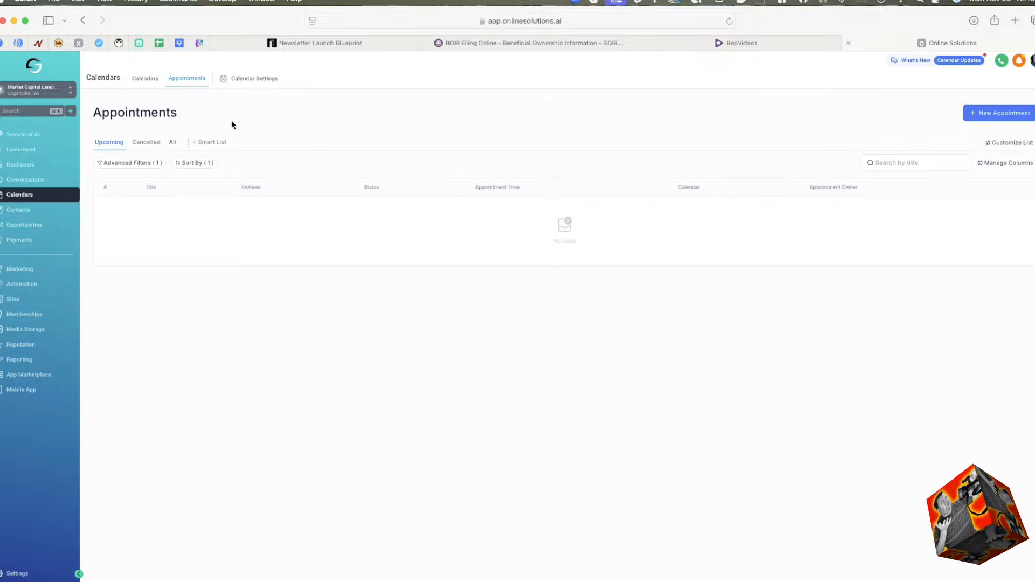
View the calendar settings and the Conversation AI settings, and leave the settings area.
{"action": "left_click", "coordinate": [267, 80]}
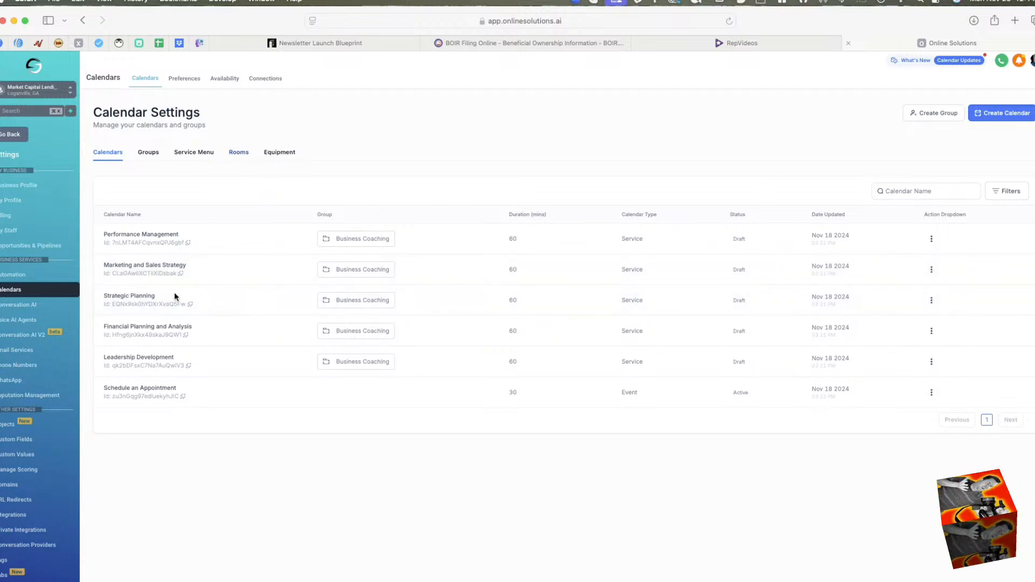
{"action": "left_click", "coordinate": [33, 306]}
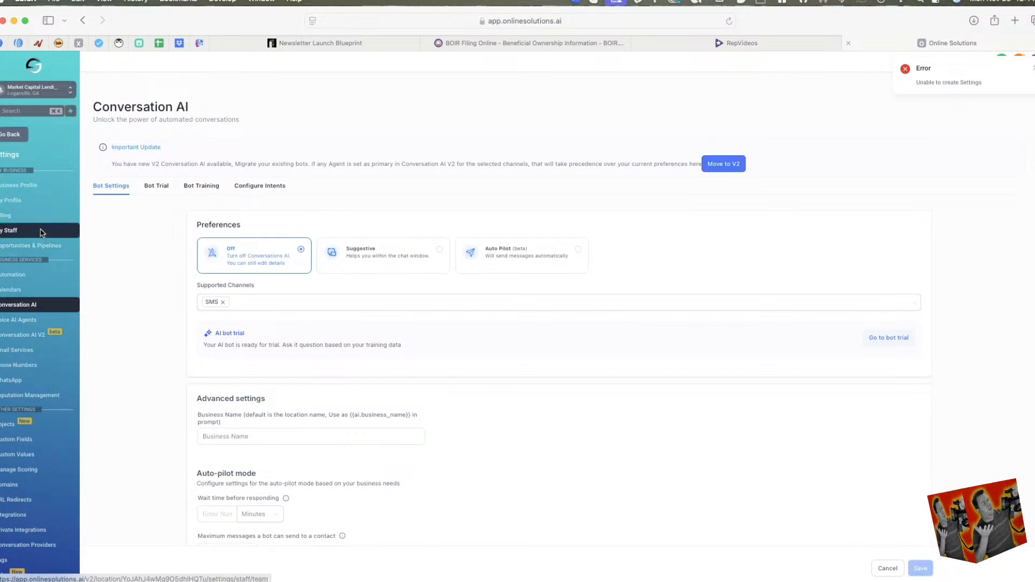
{"action": "left_click", "coordinate": [13, 134]}
Open the Contacts list and examine its records, contact details, tags and record count.
{"action": "left_click", "coordinate": [37, 213]}
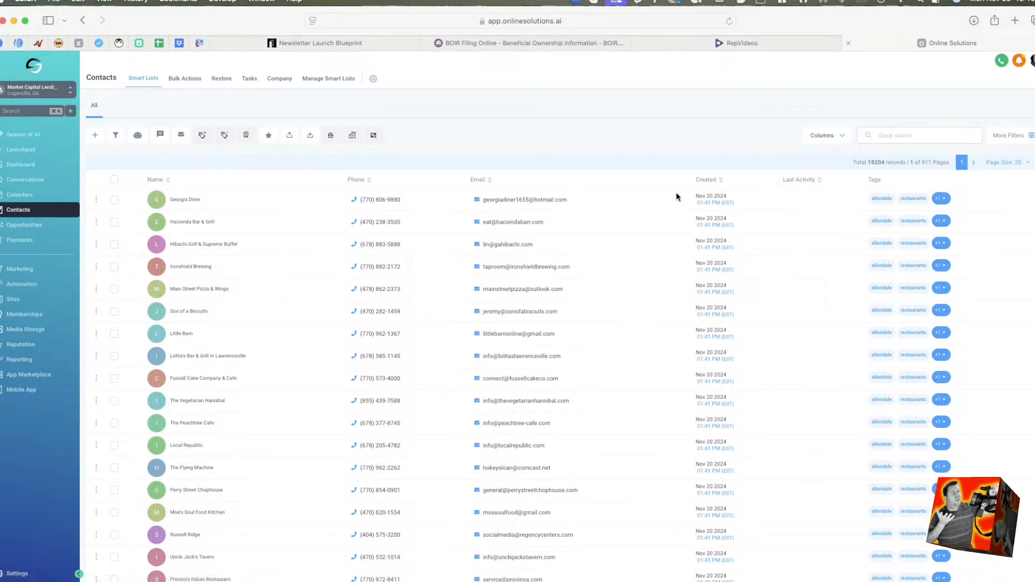
{"action": "scroll", "coordinate": [679, 200], "scroll_direction": "down", "scroll_amount": 3}
{"action": "scroll", "coordinate": [587, 225], "scroll_direction": "up", "scroll_amount": 3}
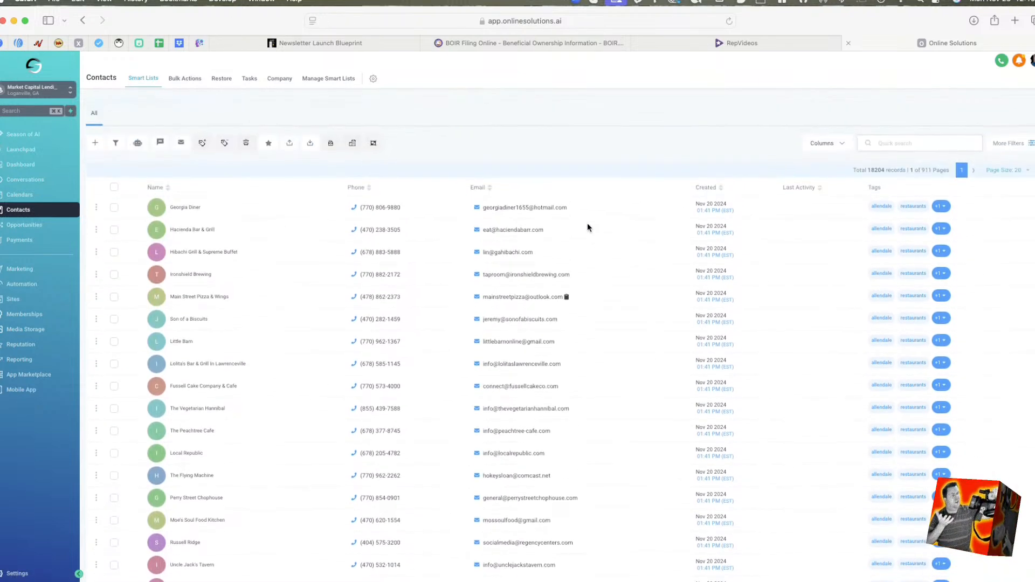
{"action": "scroll", "coordinate": [489, 239], "scroll_direction": "up", "scroll_amount": 2}
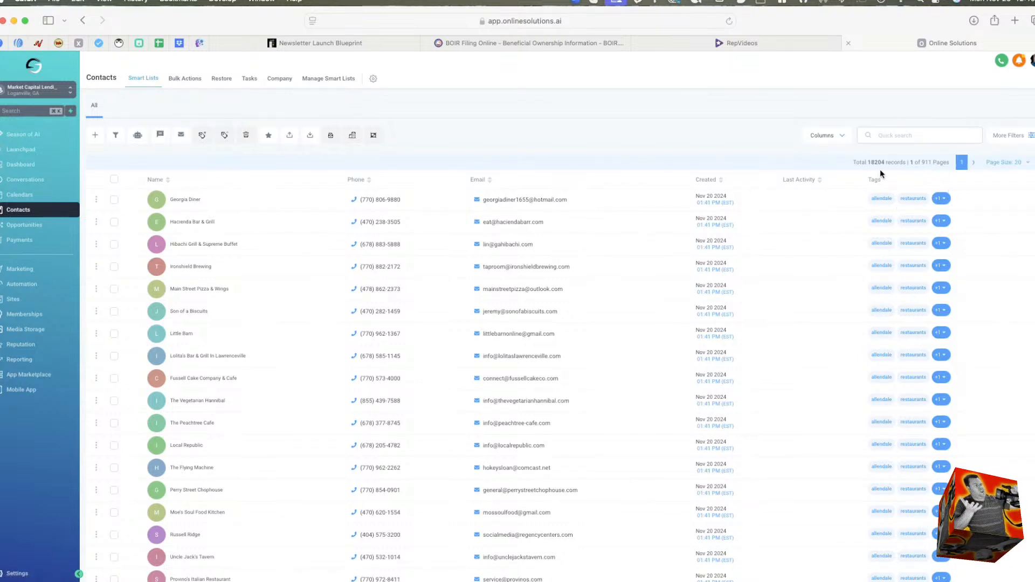
{"action": "scroll", "coordinate": [698, 279], "scroll_direction": "down", "scroll_amount": 2}
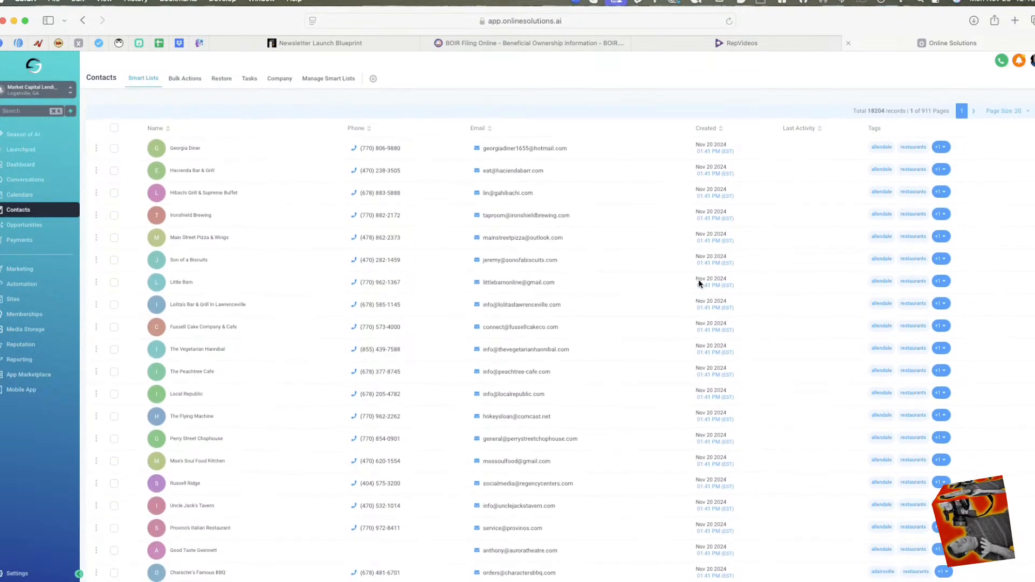
{"action": "scroll", "coordinate": [697, 280], "scroll_direction": "down", "scroll_amount": 2}
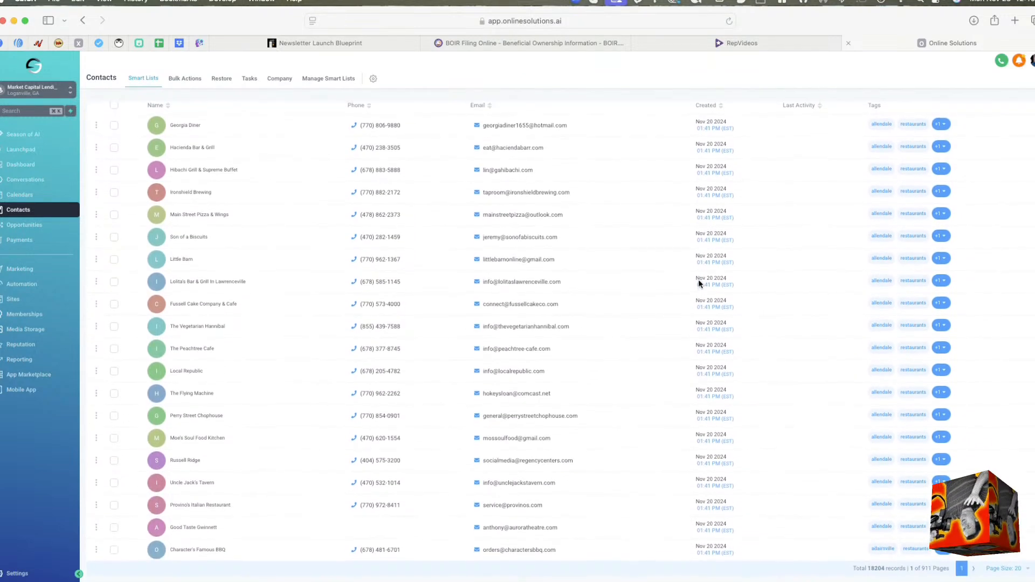
{"action": "scroll", "coordinate": [623, 318], "scroll_direction": "up", "scroll_amount": 3}
{"action": "scroll", "coordinate": [623, 318], "scroll_direction": "up", "scroll_amount": 1}
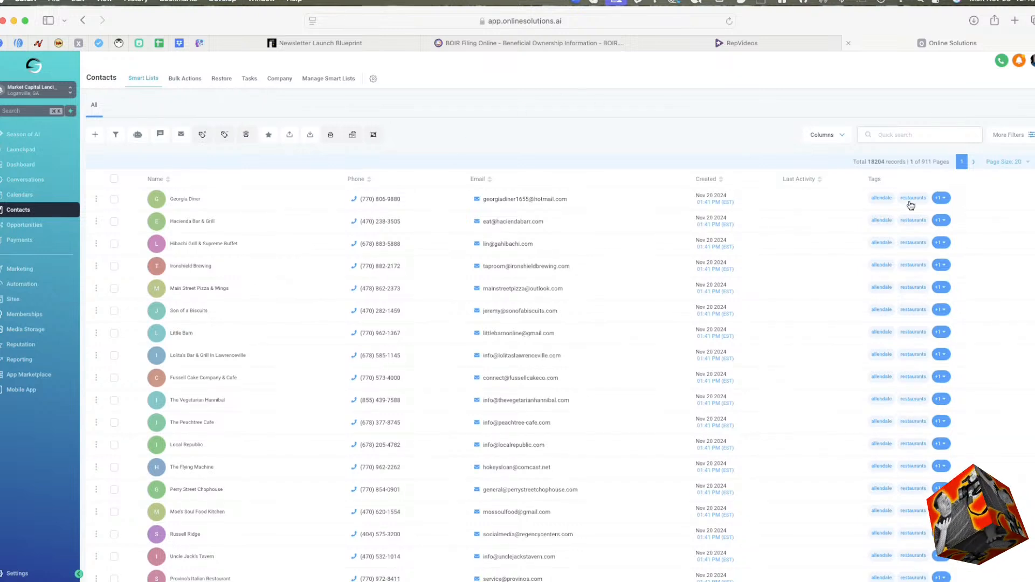
Search the contacts for "plumber".
{"action": "left_click", "coordinate": [896, 132]}
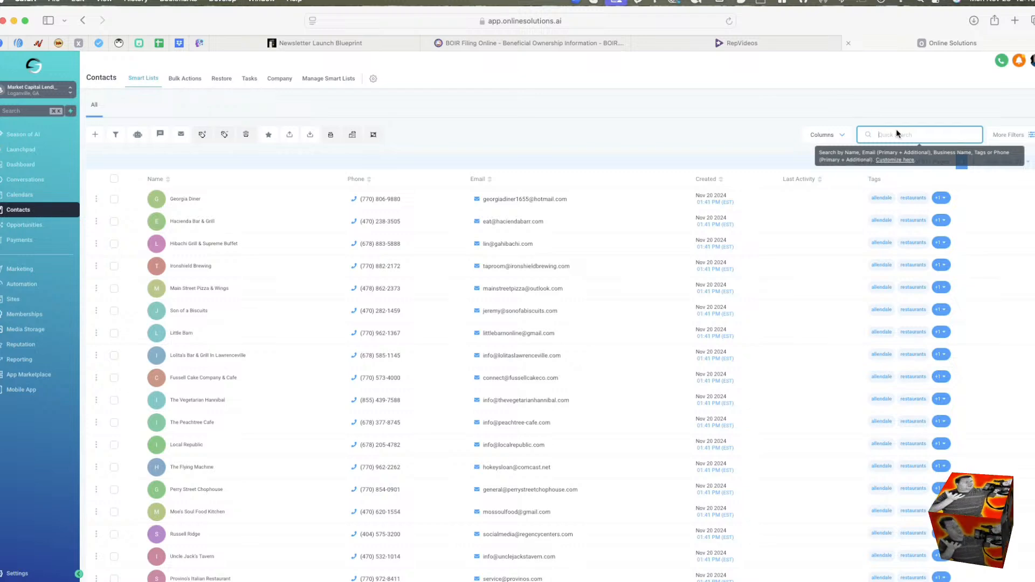
{"action": "type", "text": "p"}
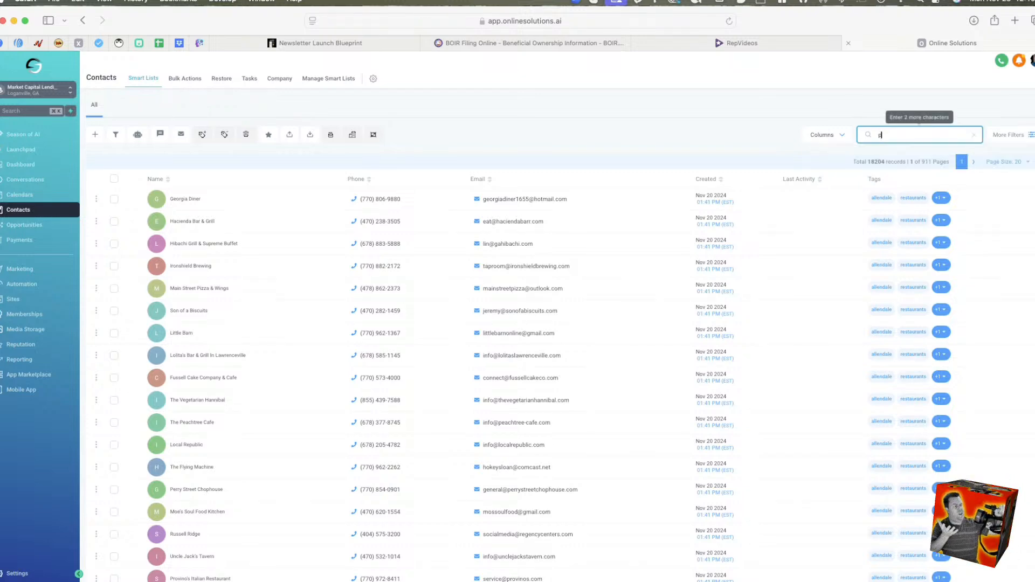
{"action": "type", "text": "lumber"}
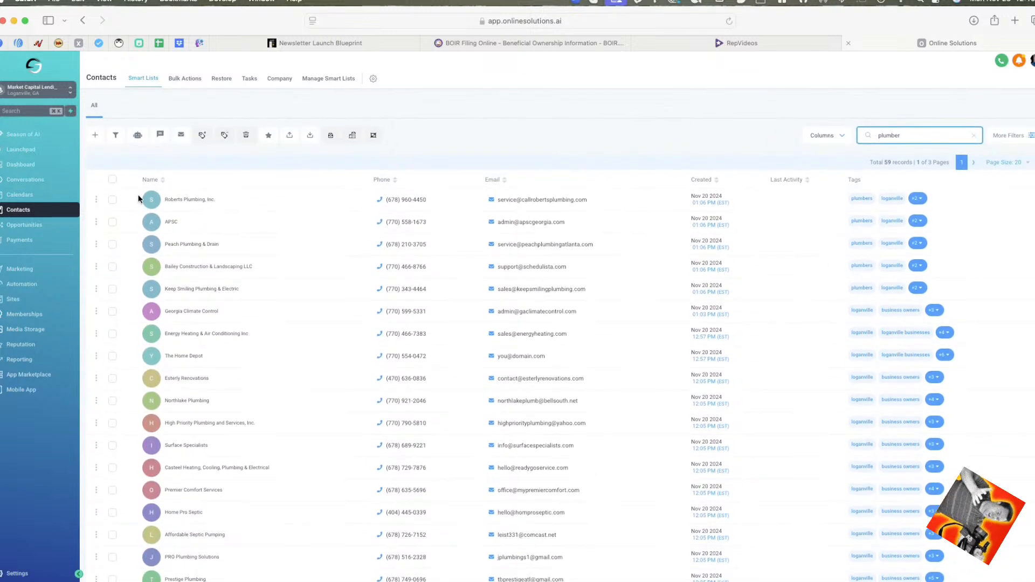
Select all contacts on the first page of results, cancel the bulk SMS and proceed with the bulk email dialog.
{"action": "left_click", "coordinate": [112, 181]}
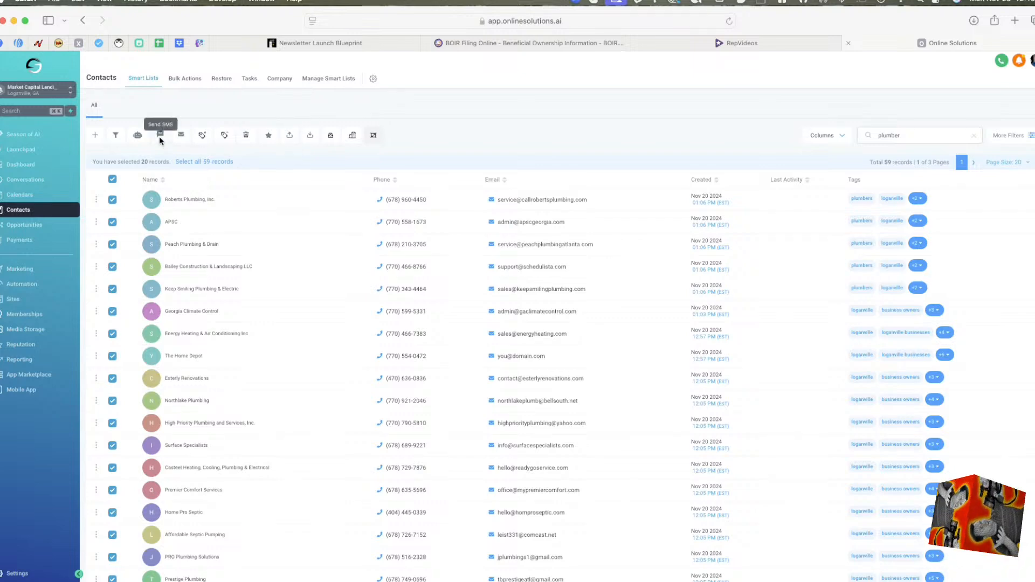
{"action": "left_click", "coordinate": [160, 136]}
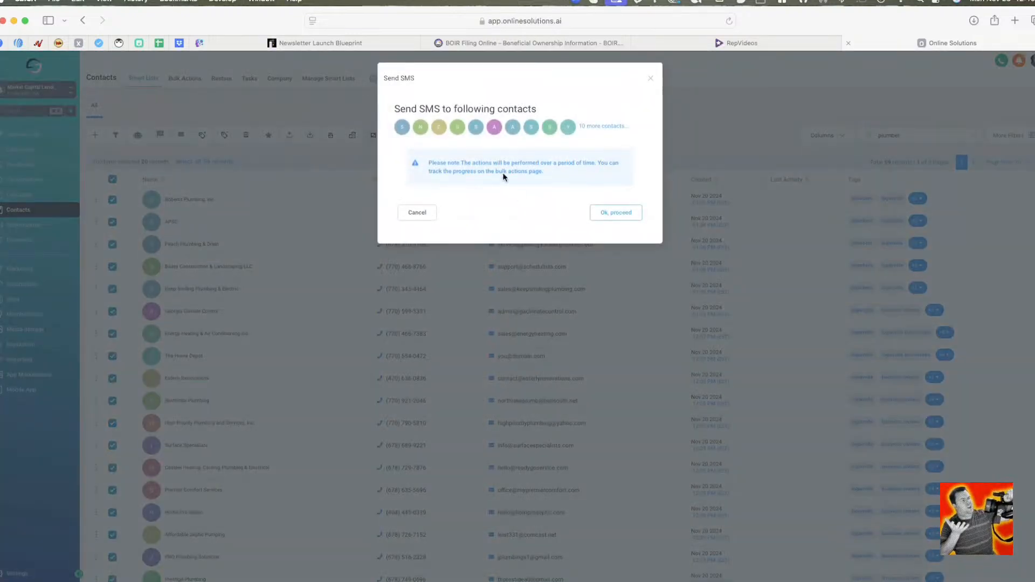
{"action": "left_click", "coordinate": [424, 211]}
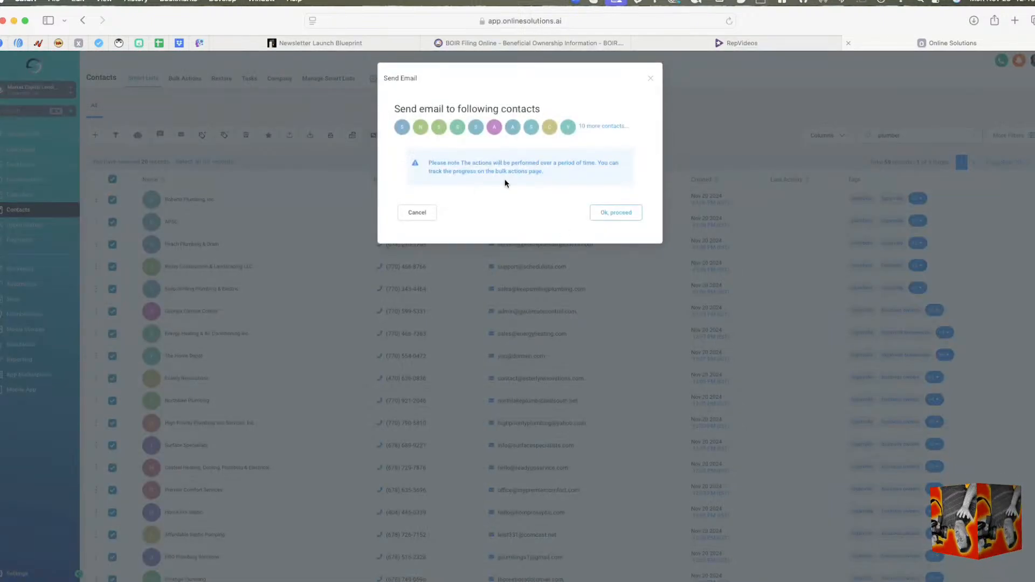
{"action": "left_click", "coordinate": [603, 213]}
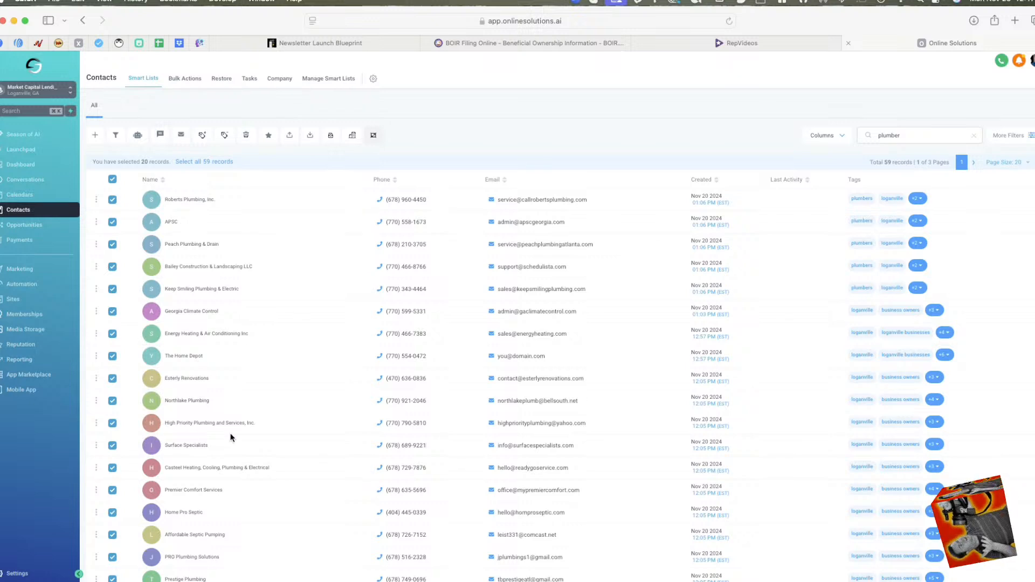
Open Opportunities and start a new opportunity, choosing Jim 'N Nick's Bar-B-Q - Acworth as its primary contact.
{"action": "left_click", "coordinate": [30, 225]}
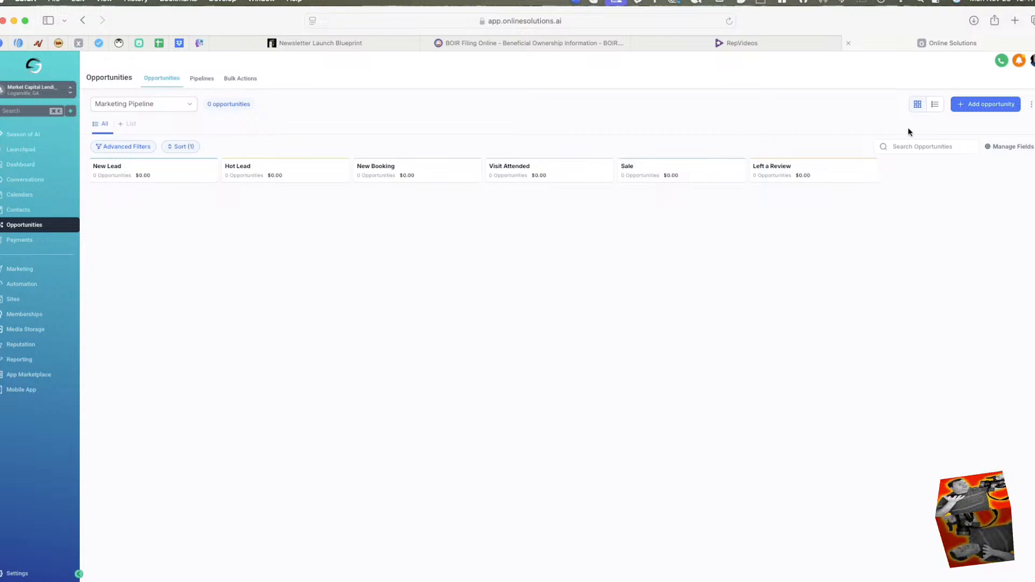
{"action": "left_click", "coordinate": [986, 106]}
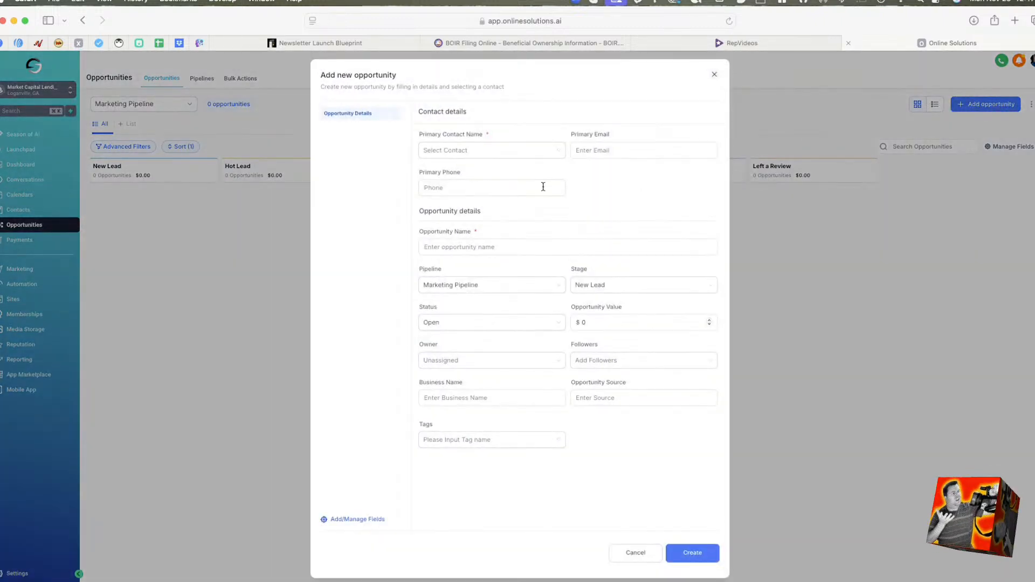
{"action": "left_click", "coordinate": [493, 151]}
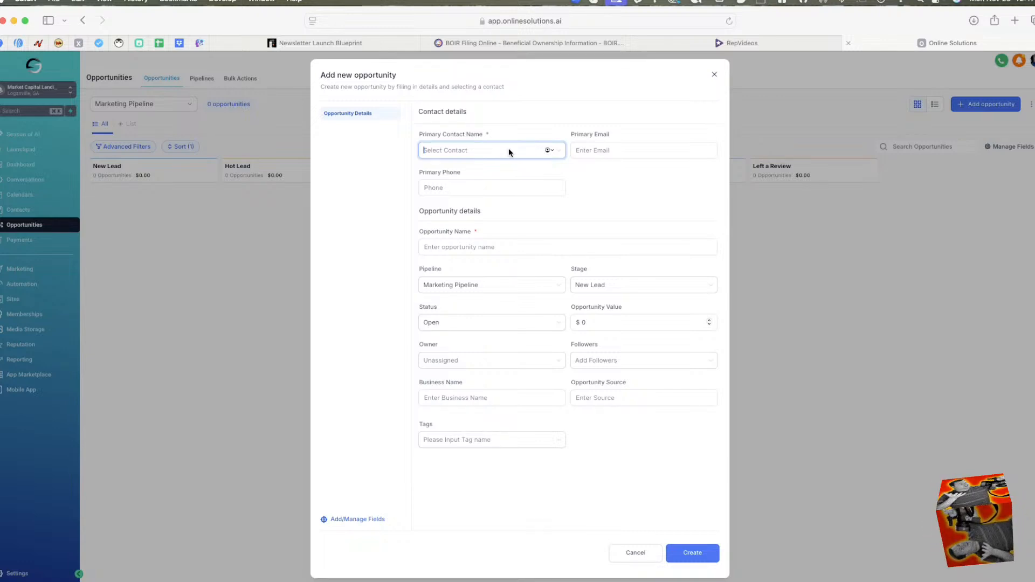
{"action": "type", "text": "jim"}
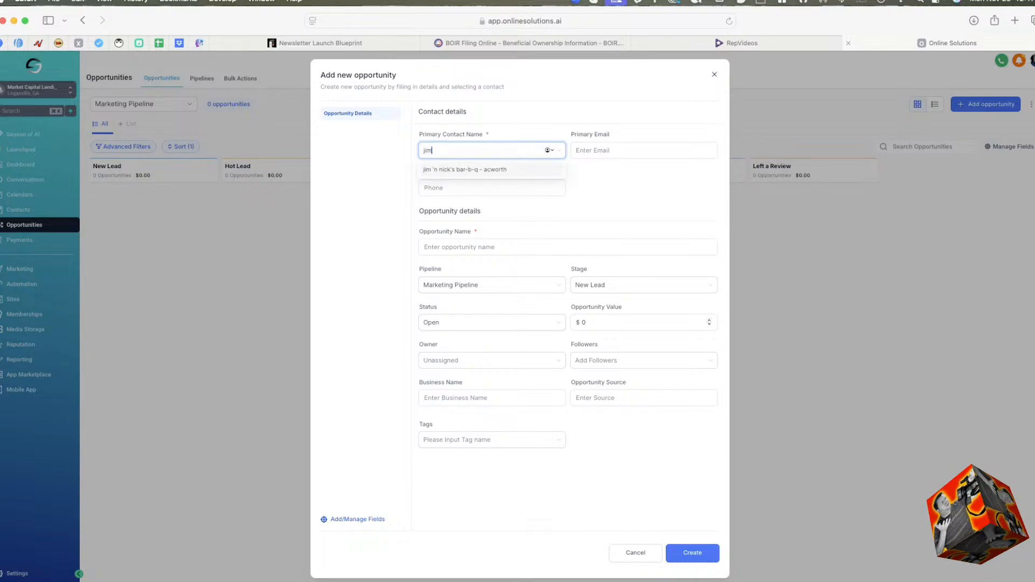
{"action": "left_click", "coordinate": [510, 164]}
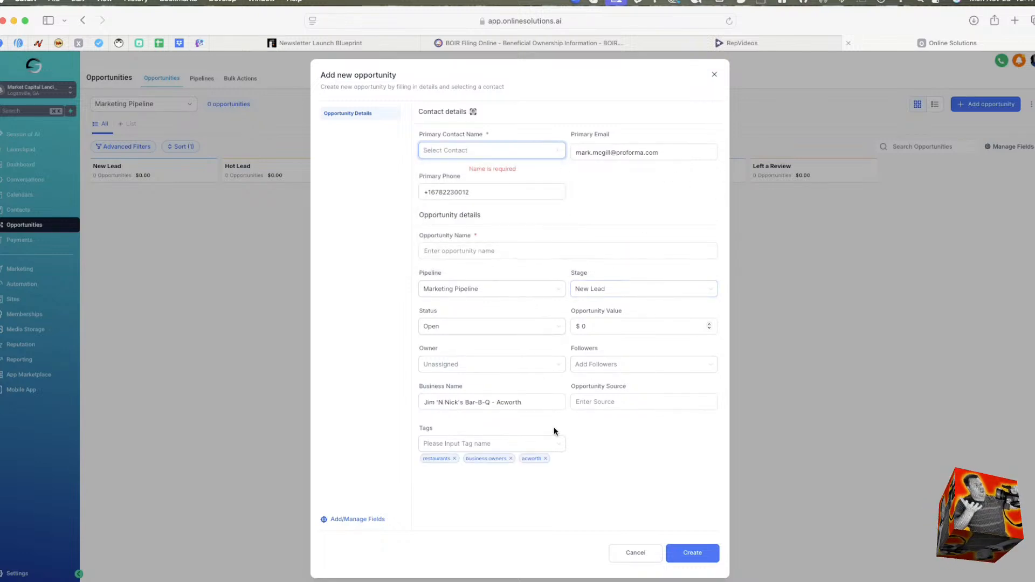
{"action": "left_click", "coordinate": [516, 450]}
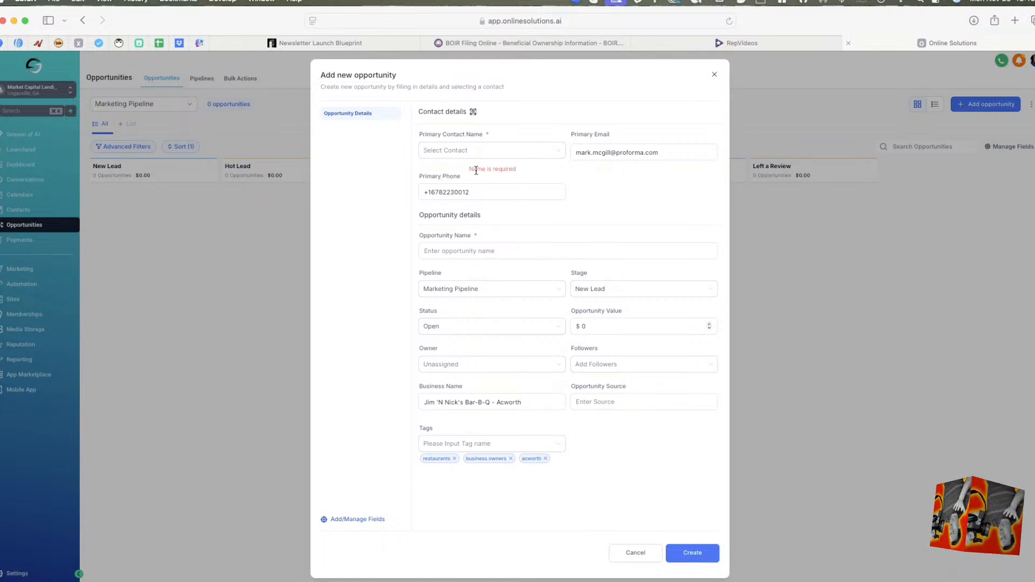
Reselect jim 'n nick's bar-b-q - acworth as the primary contact and try to create the opportunity.
{"action": "left_click", "coordinate": [480, 149]}
{"action": "type", "text": "Ji"}
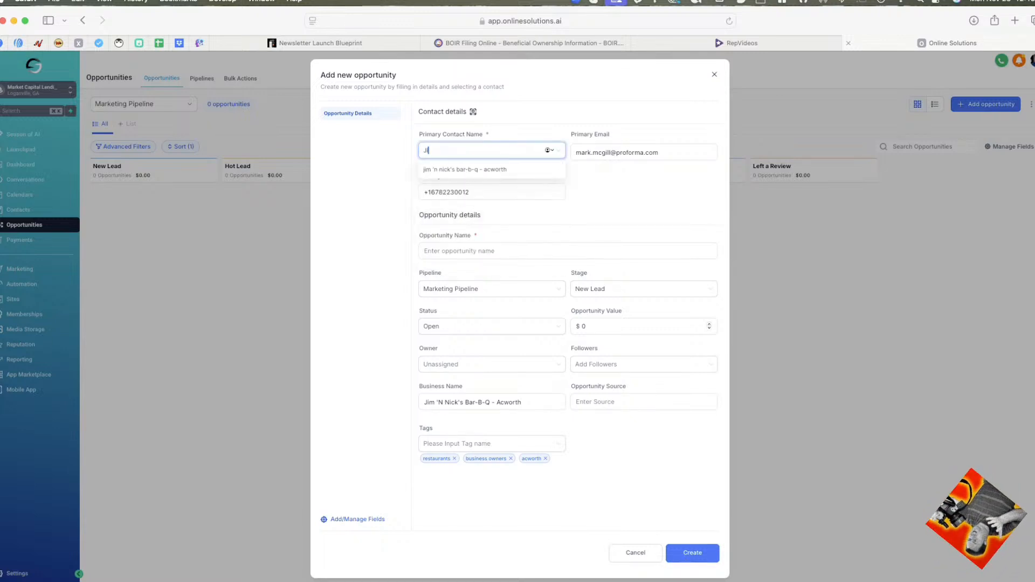
{"action": "type", "text": "m"}
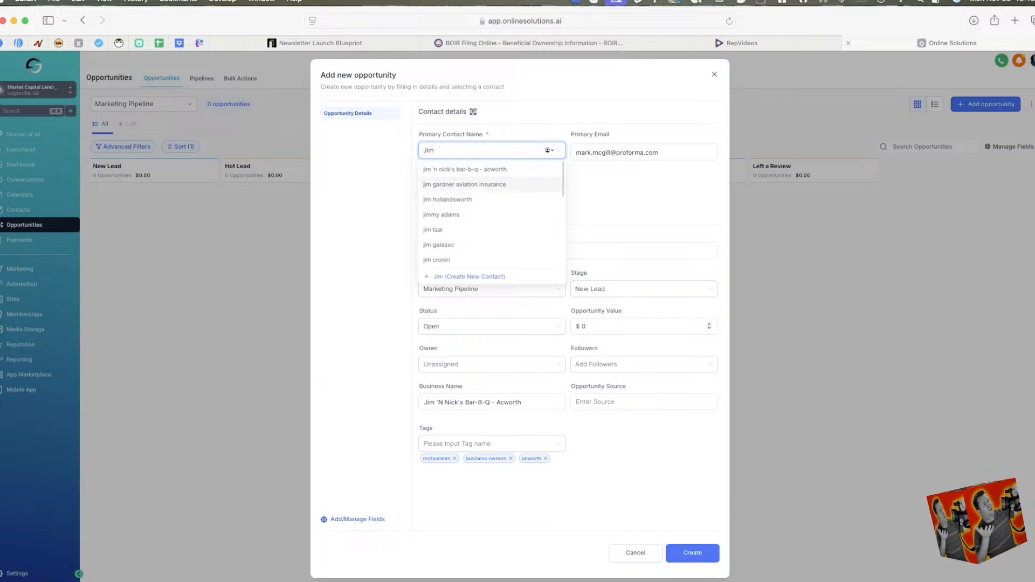
{"action": "key", "text": "Return"}
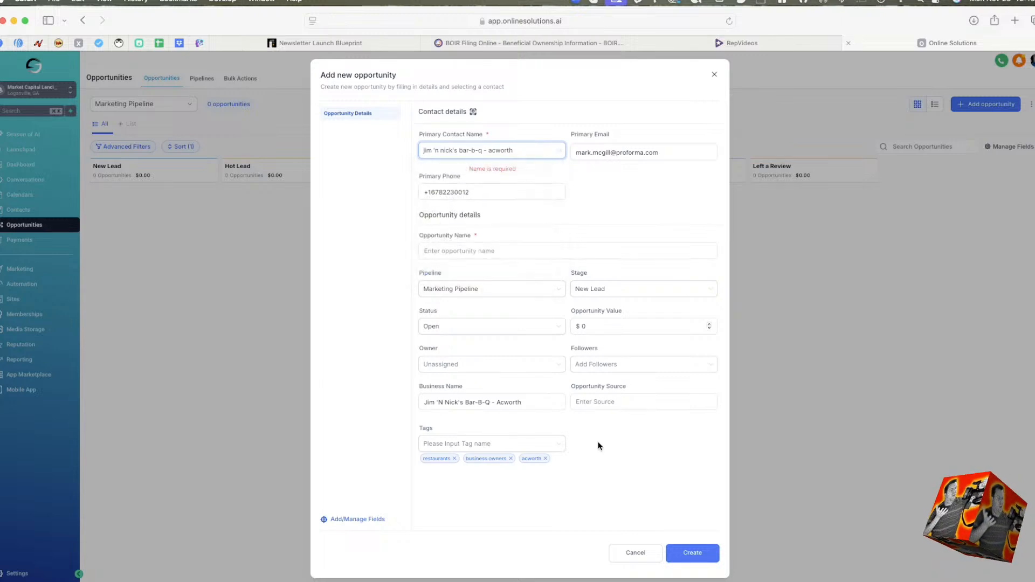
{"action": "left_click", "coordinate": [681, 555]}
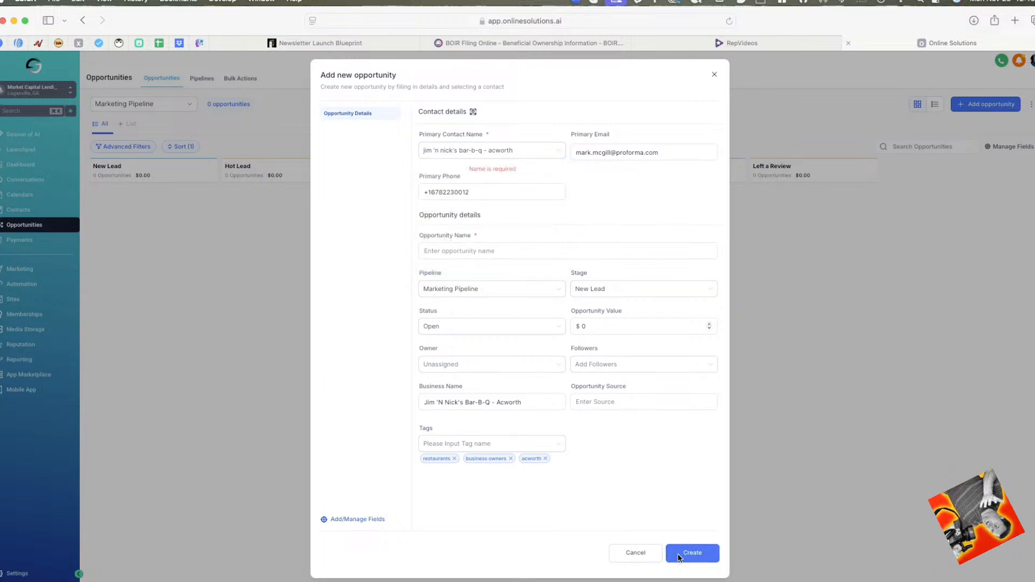
Name the new opportunity "Resturant Marketing" and try to create it.
{"action": "left_click", "coordinate": [500, 196]}
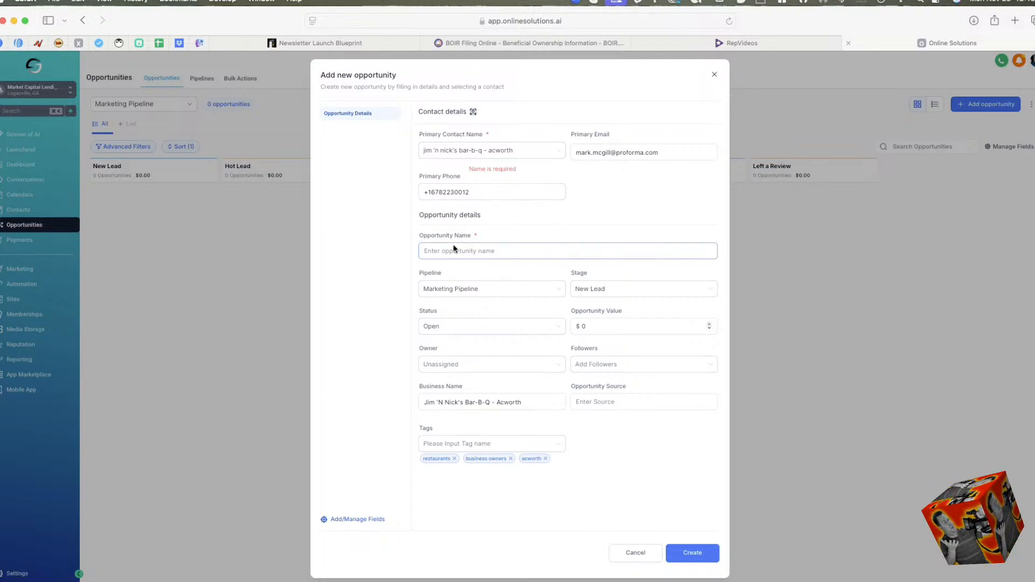
{"action": "left_click", "coordinate": [479, 252]}
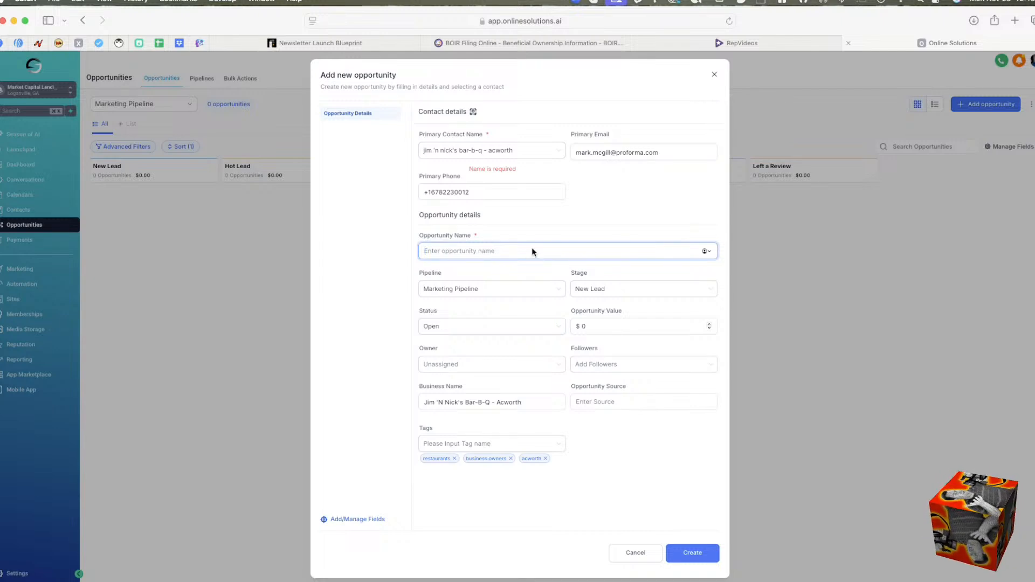
{"action": "type", "text": "Restura"}
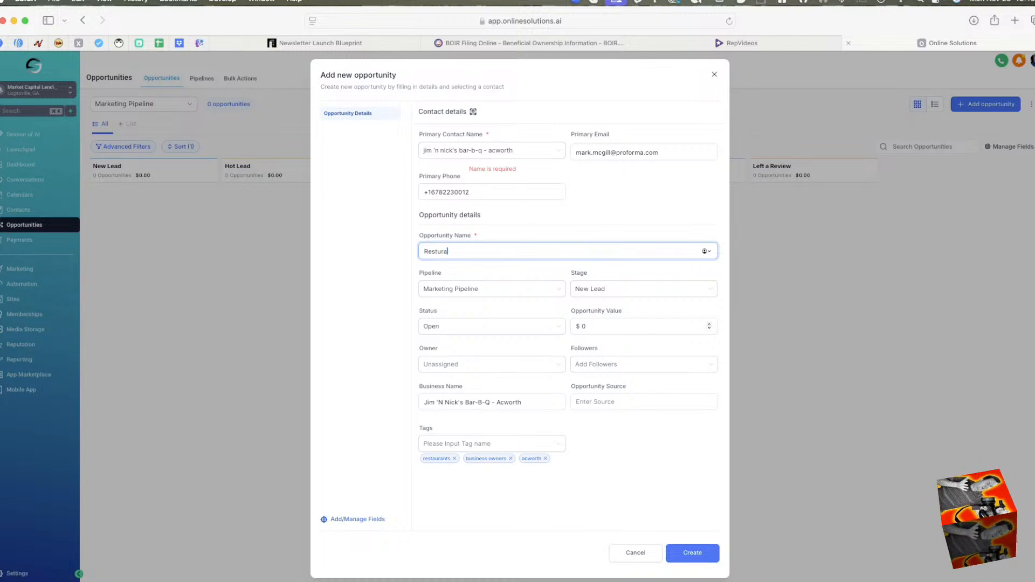
{"action": "type", "text": "nt Marketing"}
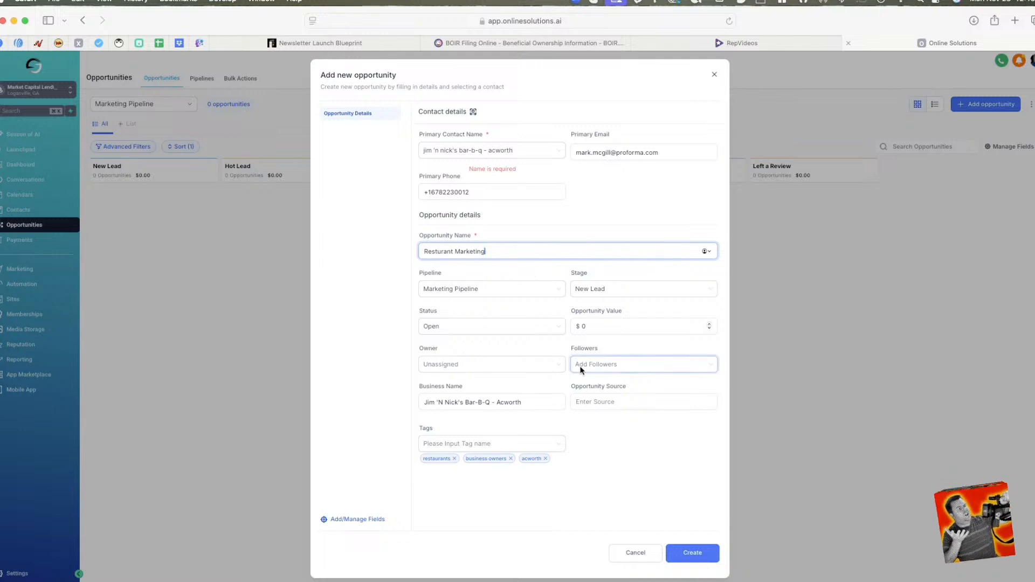
{"action": "left_click", "coordinate": [570, 535]}
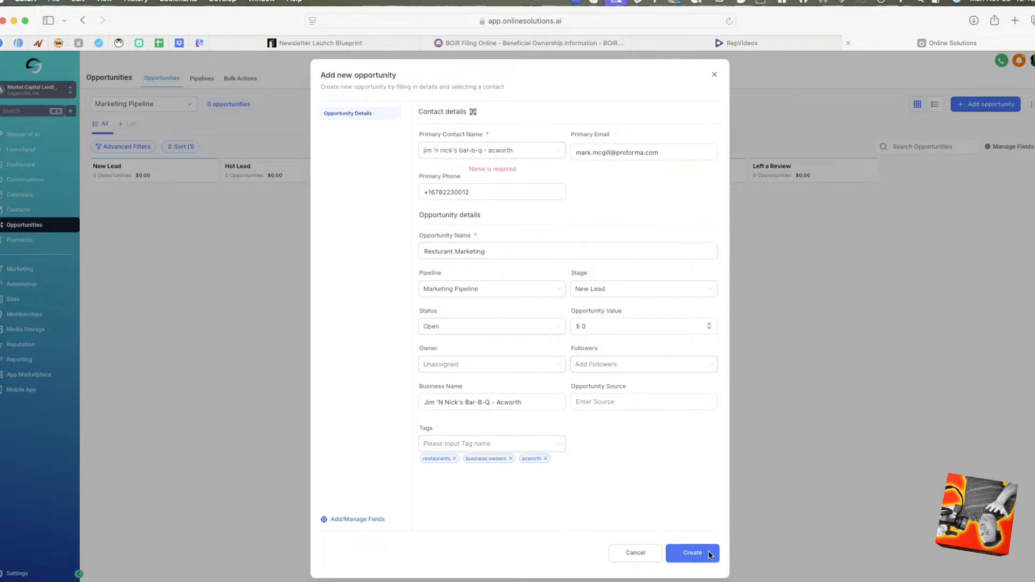
Set the opportunity value to $500 and assign one of the listed team members as its owner.
{"action": "left_click", "coordinate": [624, 327]}
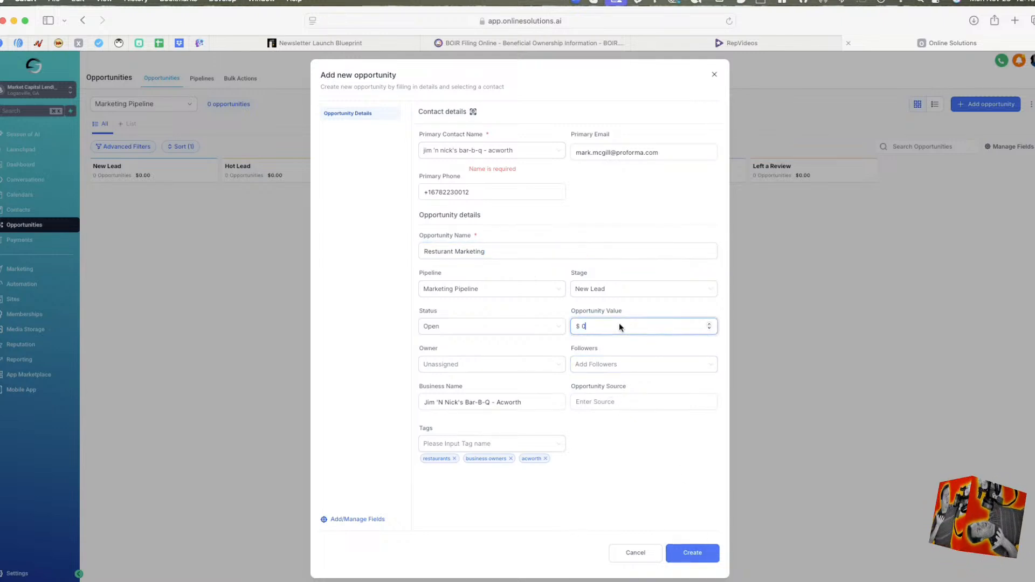
{"action": "type", "text": "500"}
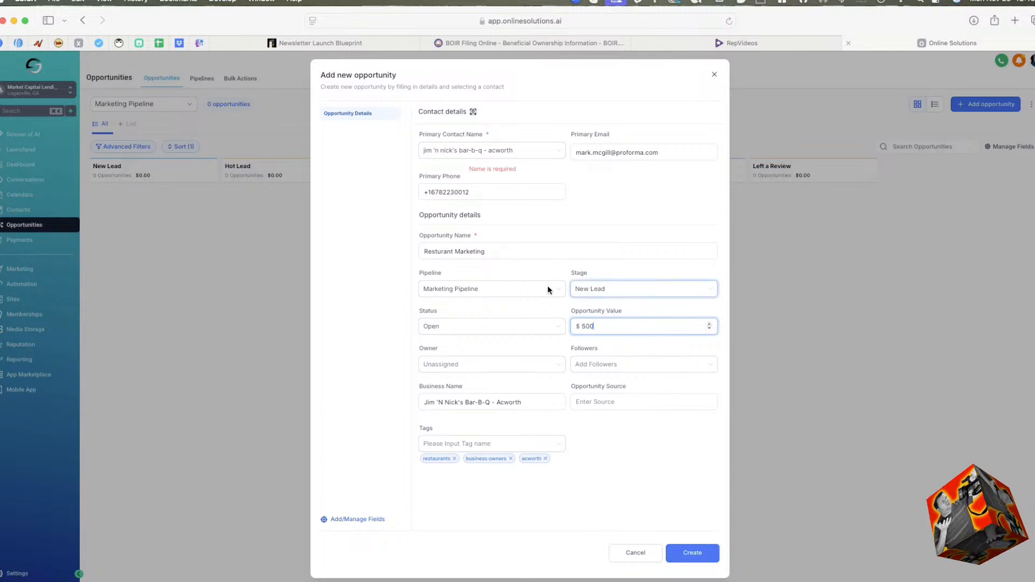
{"action": "left_click", "coordinate": [605, 287]}
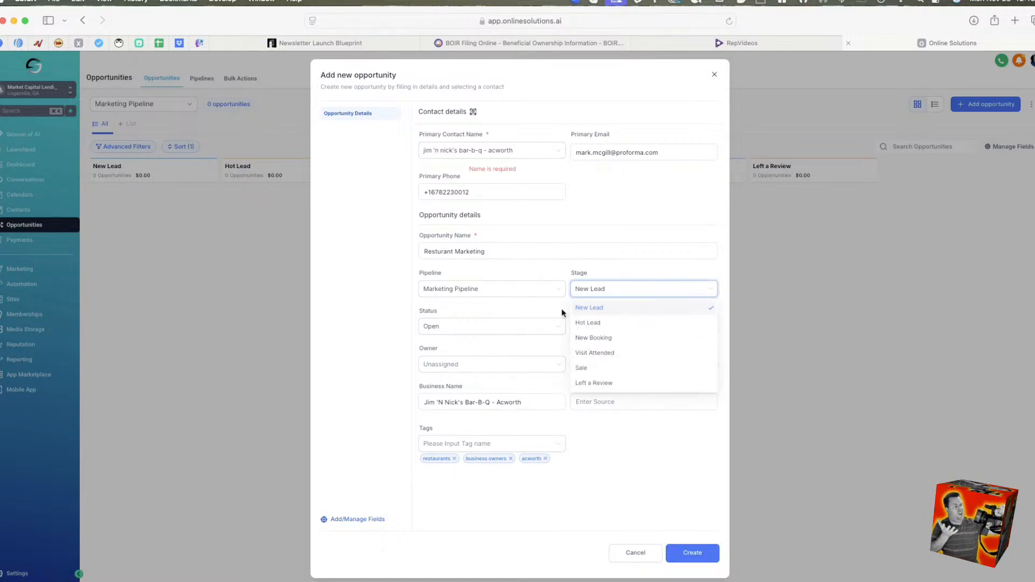
{"action": "left_click", "coordinate": [477, 347]}
{"action": "left_click", "coordinate": [456, 362]}
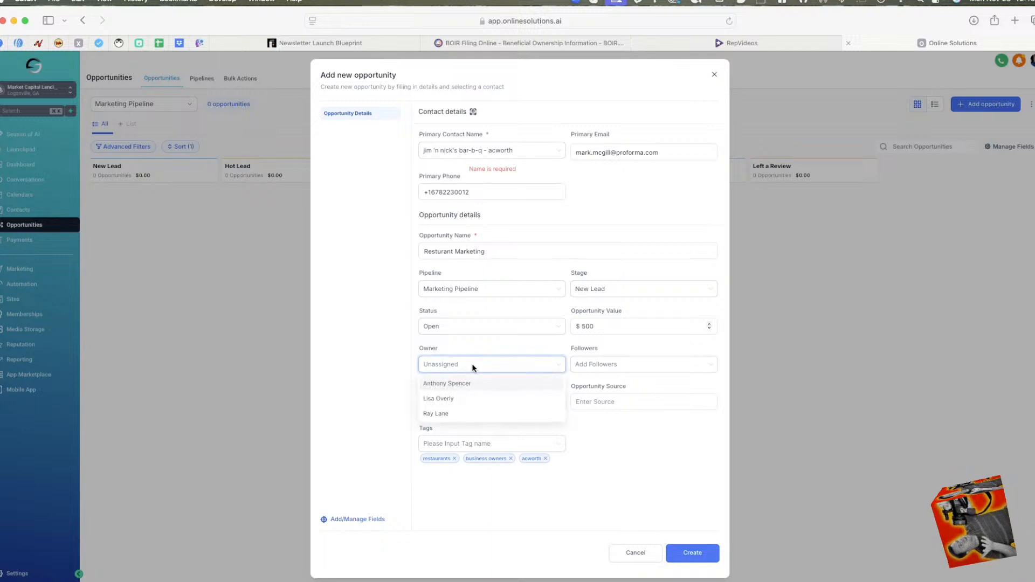
{"action": "left_click", "coordinate": [446, 413]}
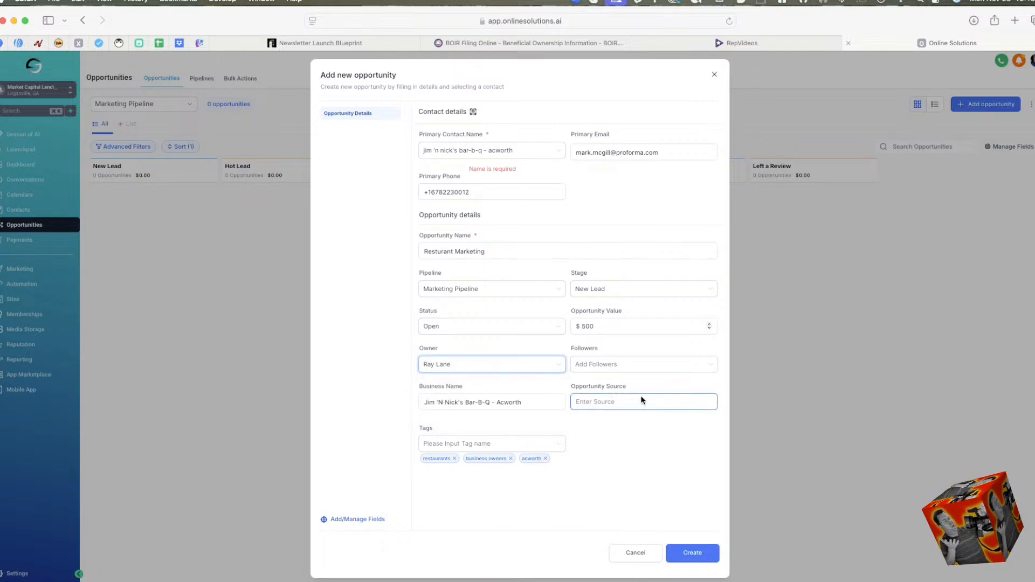
Add the snellville tag to the new opportunity and try to create it again.
{"action": "left_click", "coordinate": [470, 443]}
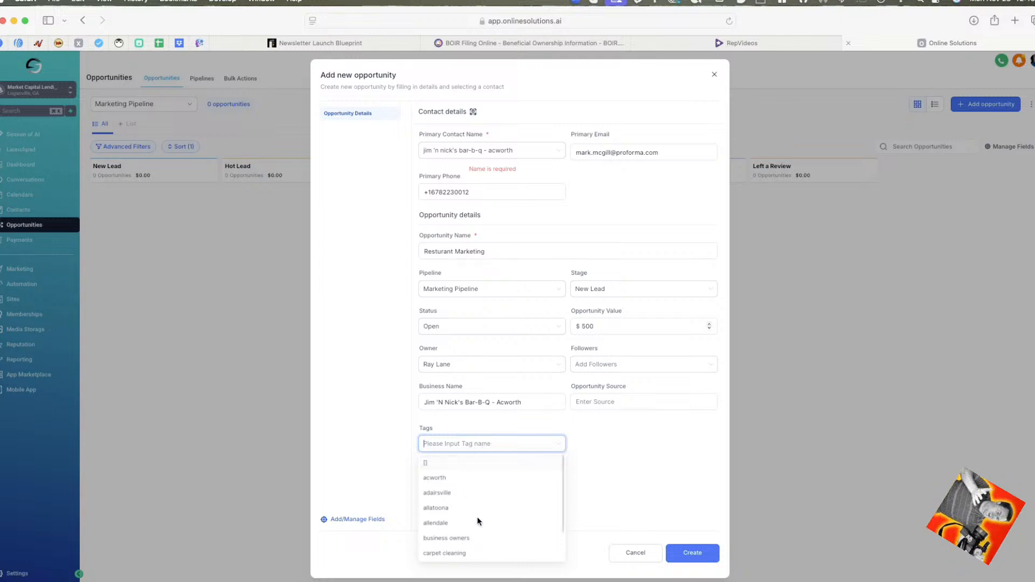
{"action": "type", "text": "Sne"}
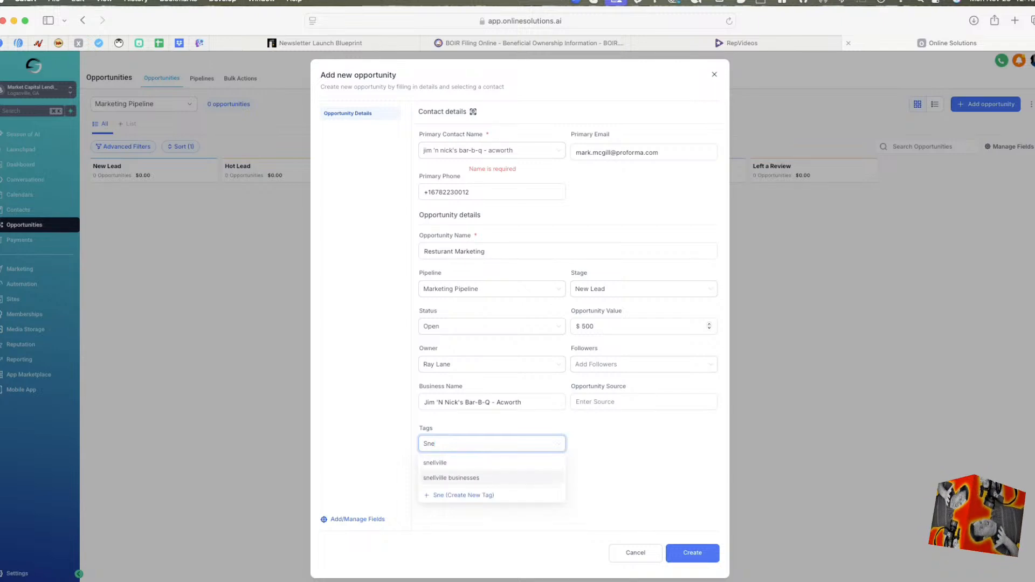
{"action": "left_click", "coordinate": [487, 463]}
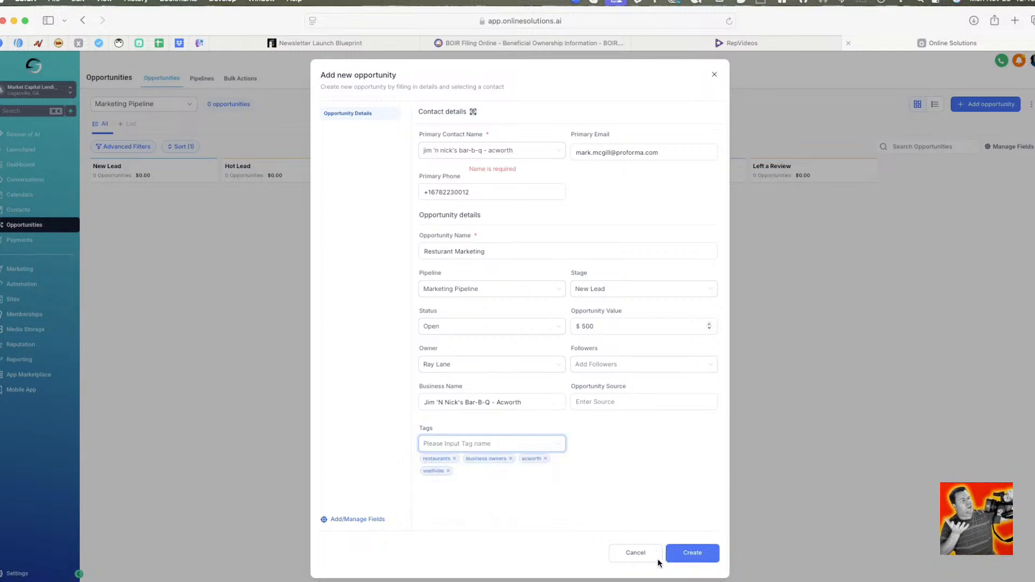
{"action": "left_click", "coordinate": [688, 556]}
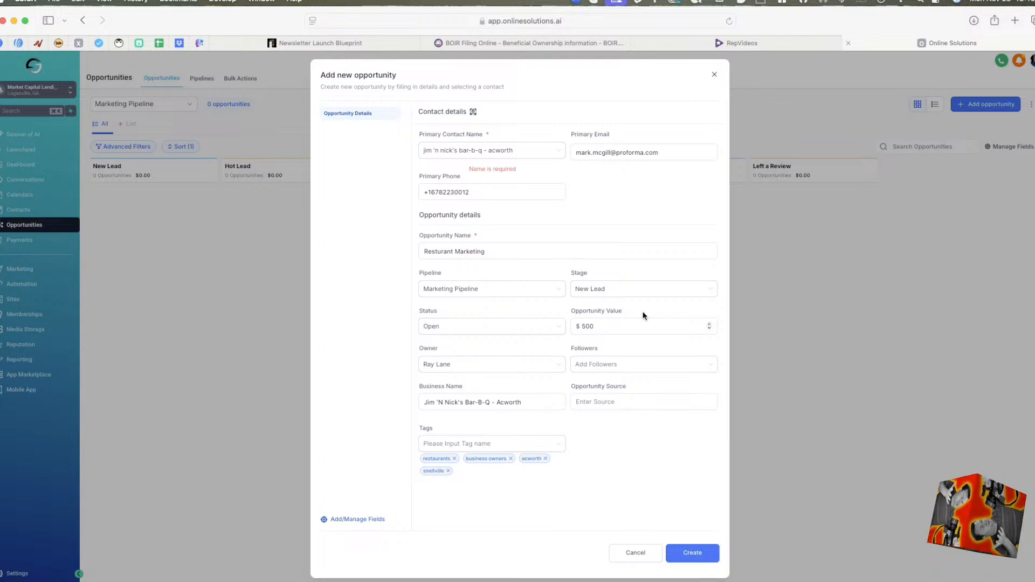
Try to create the opportunity with a newly created primary contact named JimNNicks.
{"action": "left_click", "coordinate": [514, 151]}
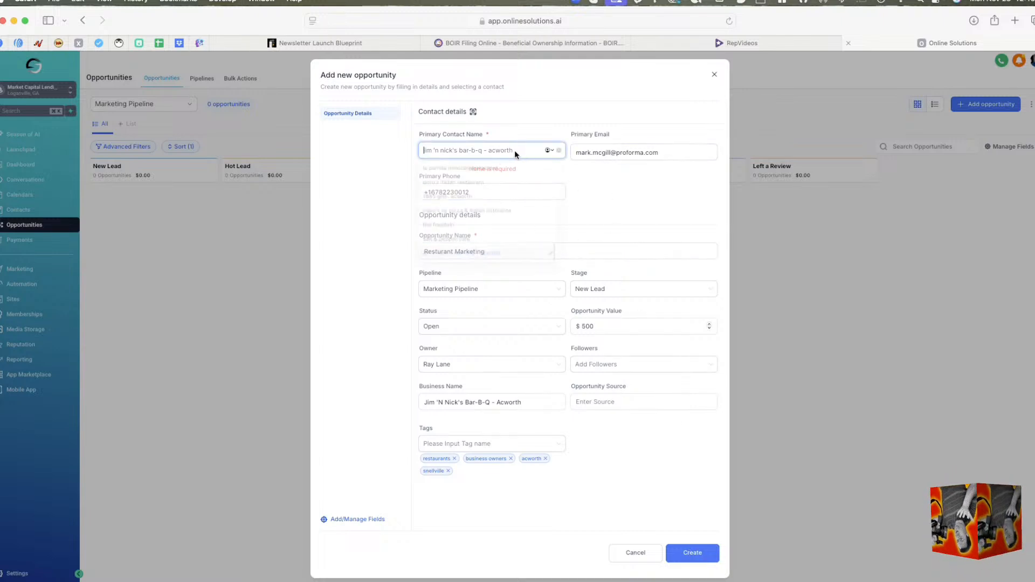
{"action": "left_click", "coordinate": [372, 128]}
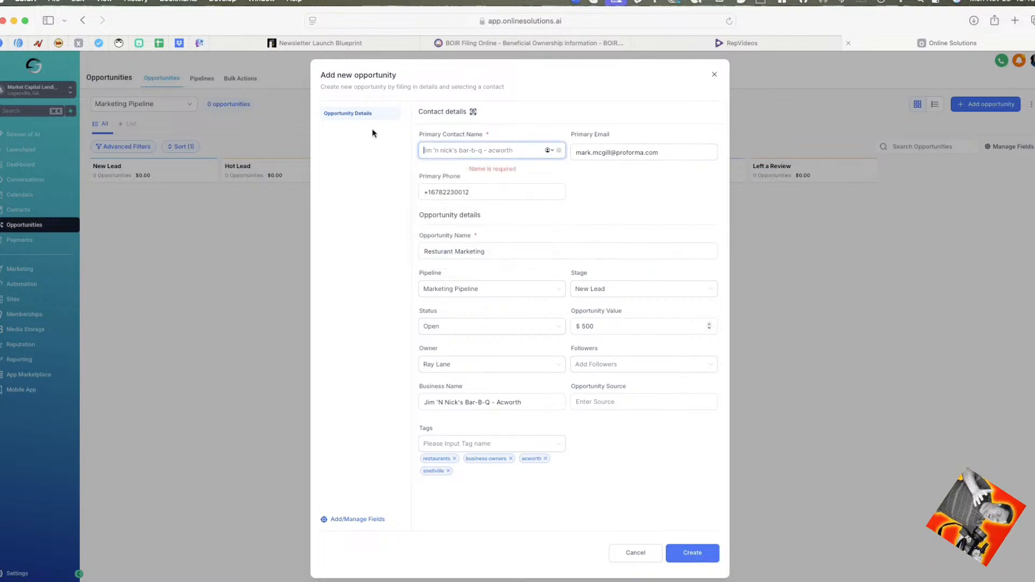
{"action": "type", "text": "Ji"}
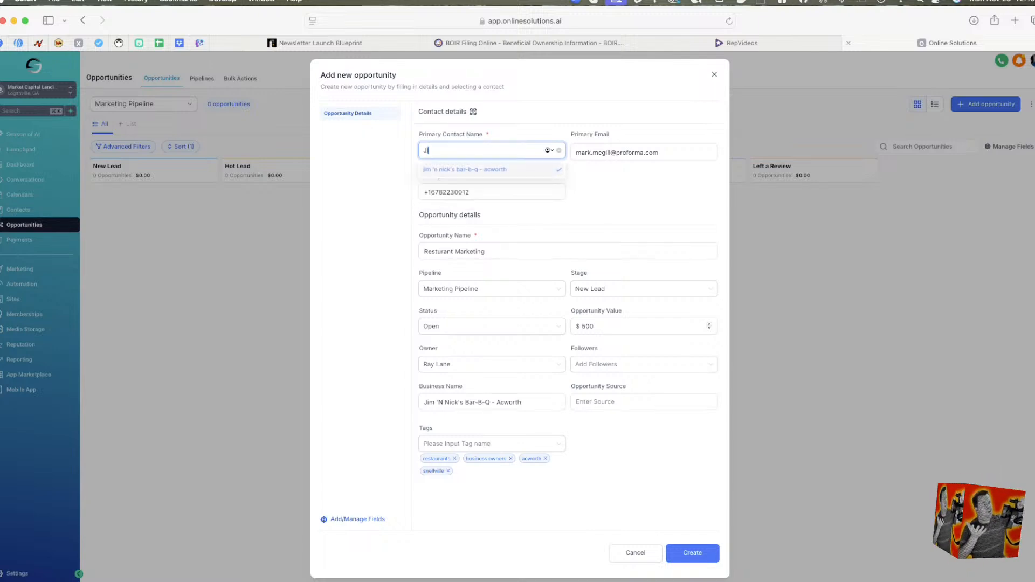
{"action": "type", "text": "mNNicks"}
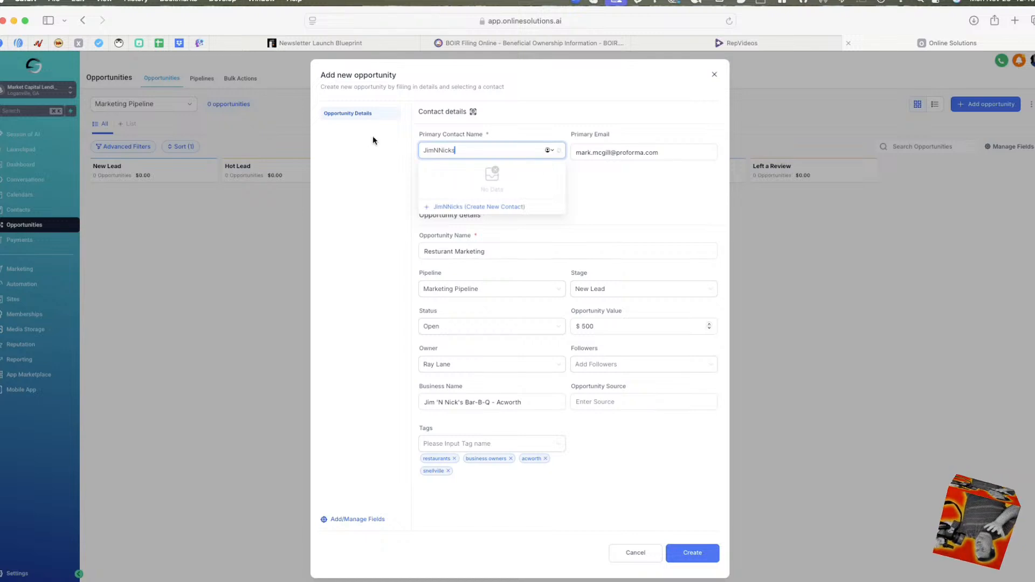
{"action": "left_click", "coordinate": [474, 206]}
{"action": "left_click", "coordinate": [513, 151]}
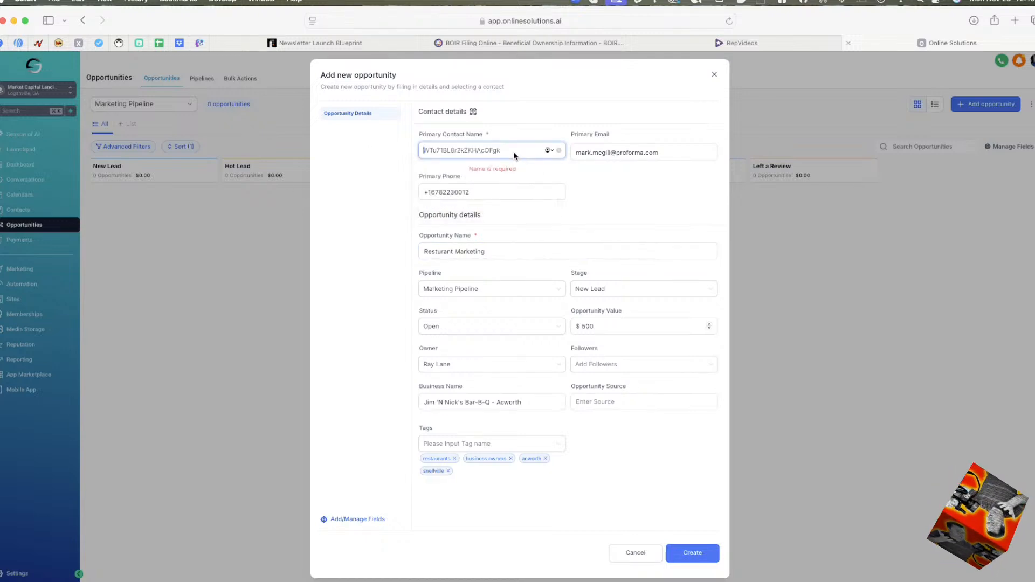
{"action": "left_click", "coordinate": [673, 550]}
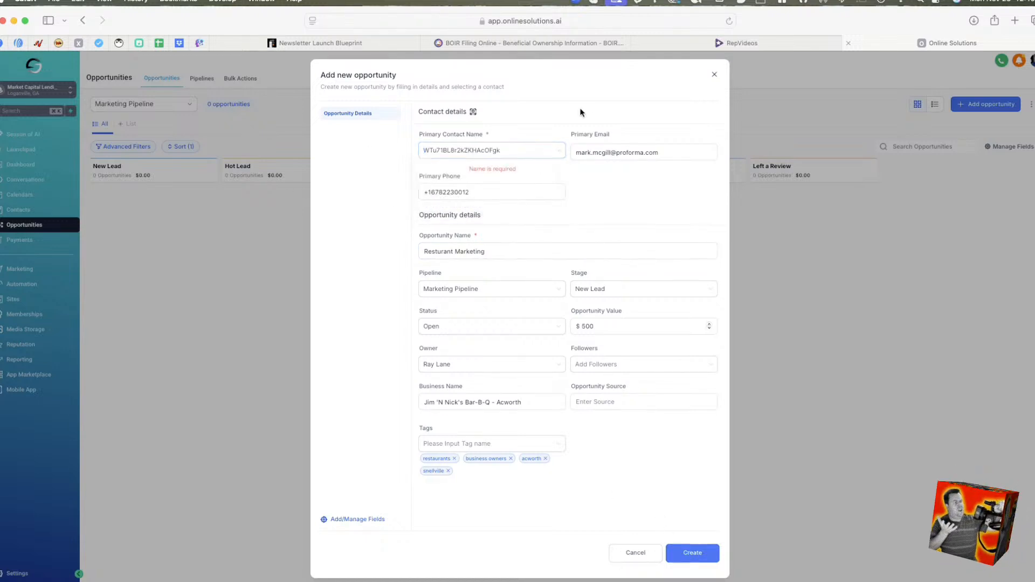
Clear the primary contact from the new opportunity form and cancel the opportunity.
{"action": "left_click", "coordinate": [465, 149]}
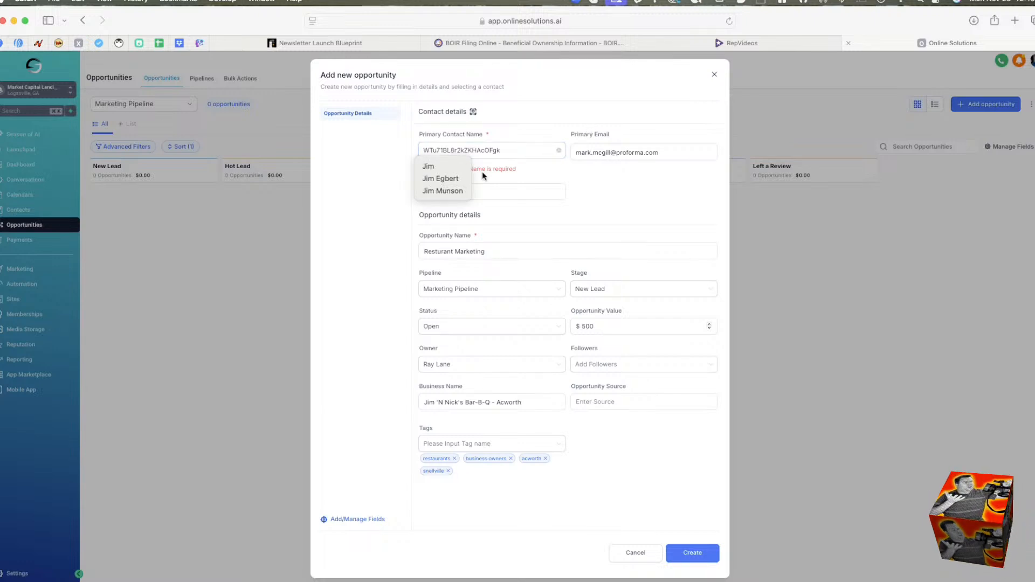
{"action": "left_click", "coordinate": [557, 151]}
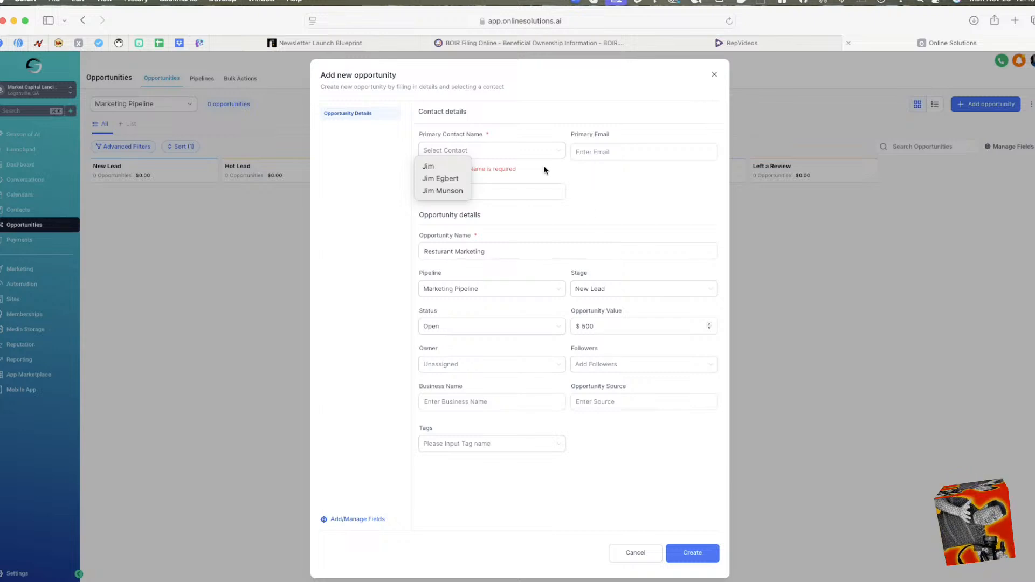
{"action": "left_click", "coordinate": [428, 165]}
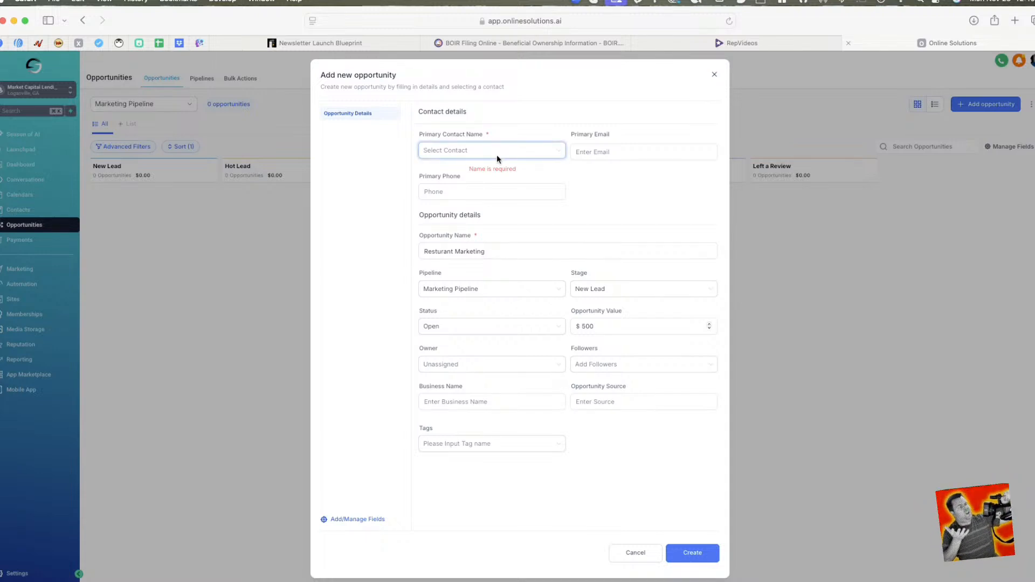
{"action": "left_click", "coordinate": [636, 552]}
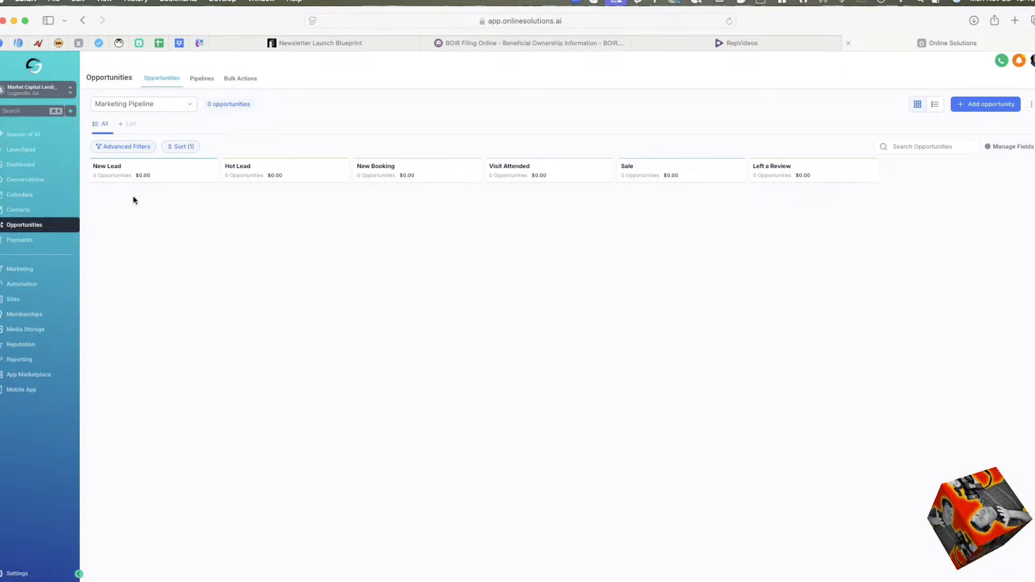
In the New Millennium Promotions sub-account, move the New Lead opportunity to Hot Lead and the Rotary-sourced opportunity without a business name to Sale.
{"action": "left_click", "coordinate": [52, 89]}
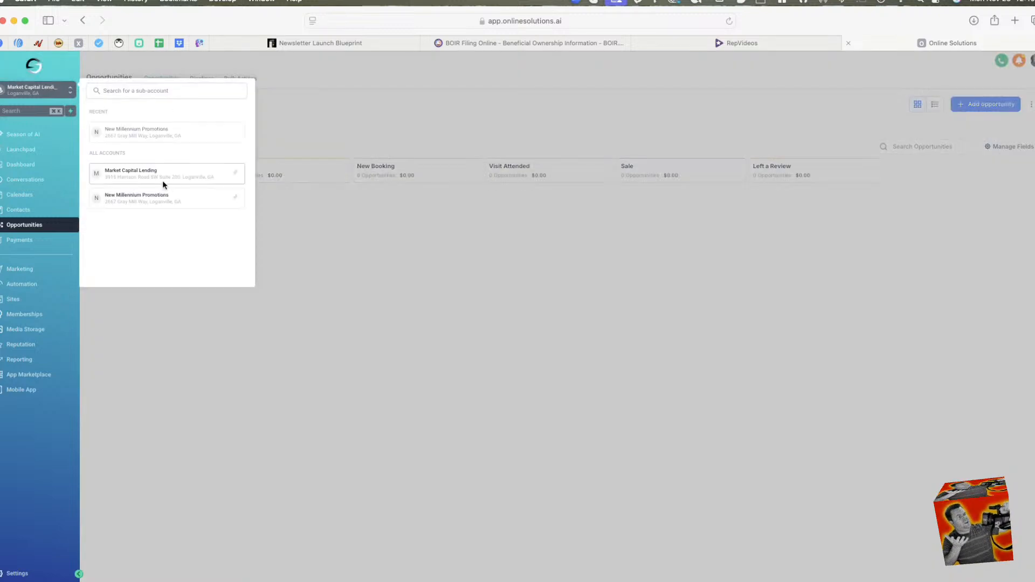
{"action": "left_click", "coordinate": [147, 197]}
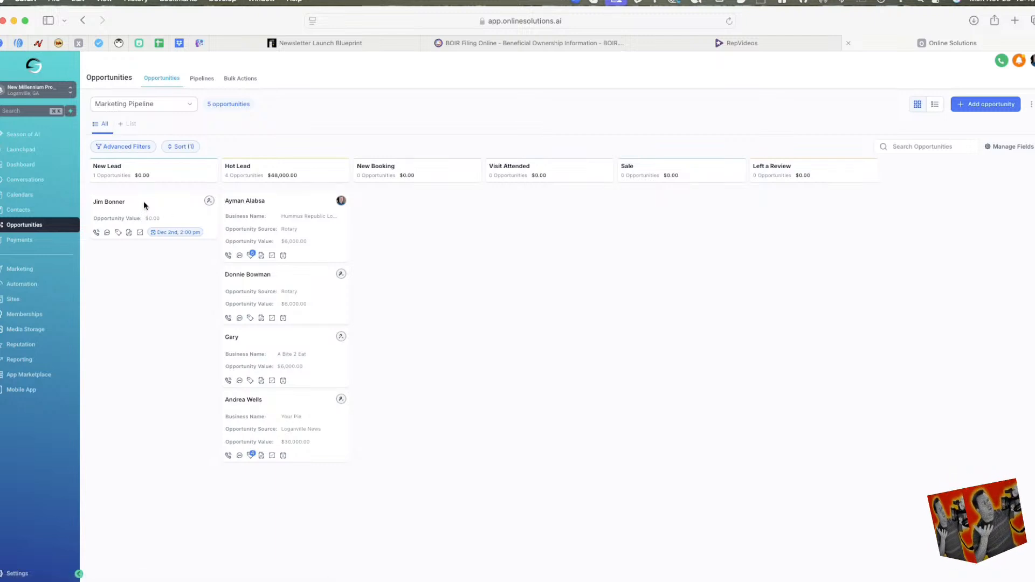
{"action": "left_click_drag", "start_coordinate": [144, 202], "coordinate": [285, 508]}
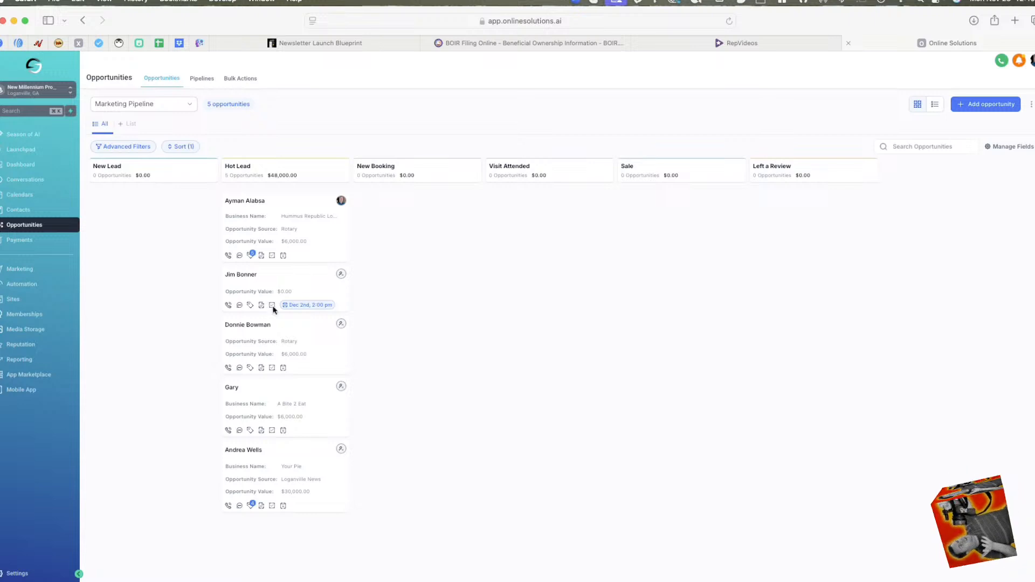
{"action": "left_click_drag", "start_coordinate": [270, 324], "coordinate": [668, 225]}
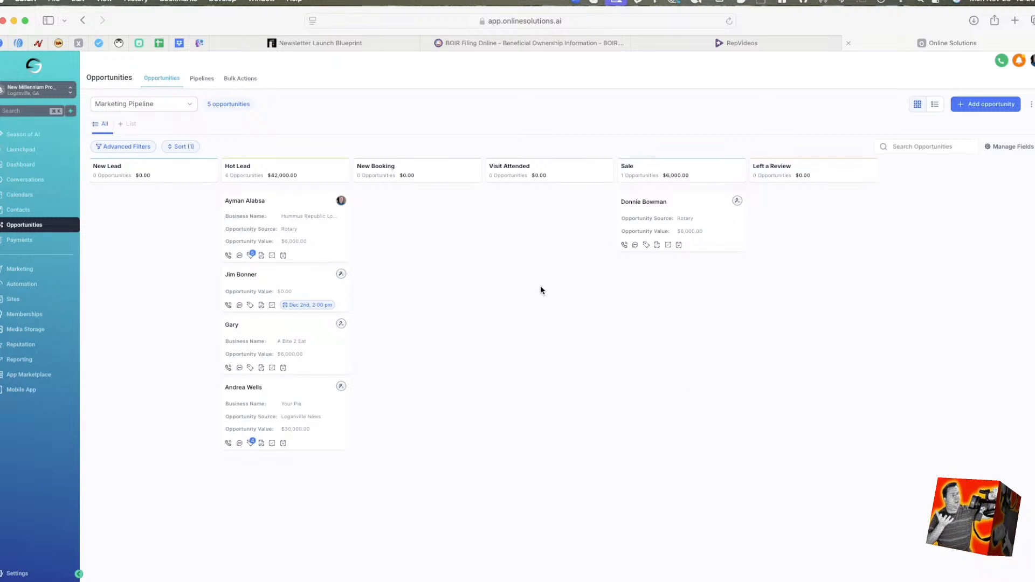
View the invoices in Payments, check the documents and orders options, and open the Orders list.
{"action": "left_click", "coordinate": [19, 240]}
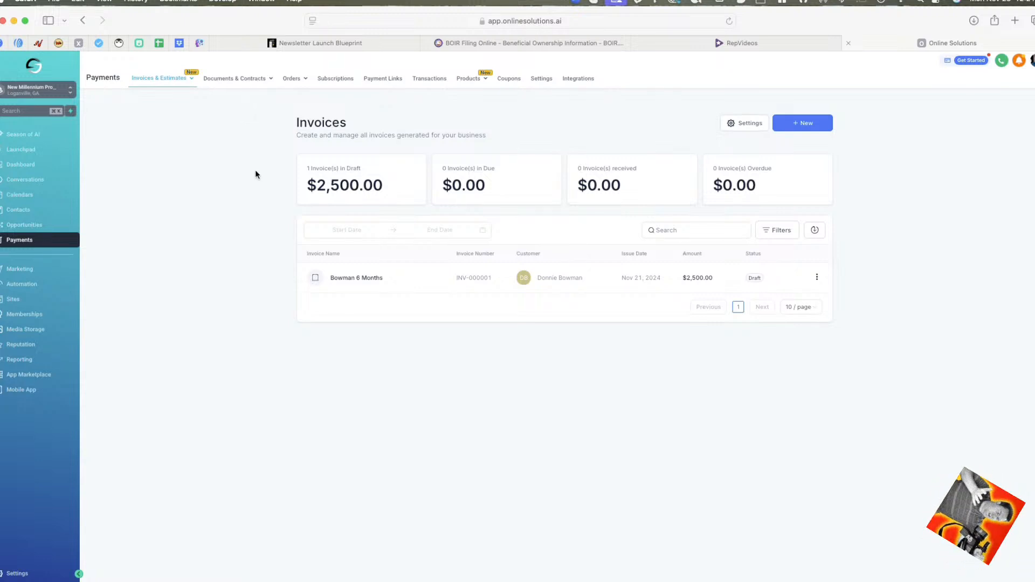
{"action": "mouse_move", "coordinate": [169, 79]}
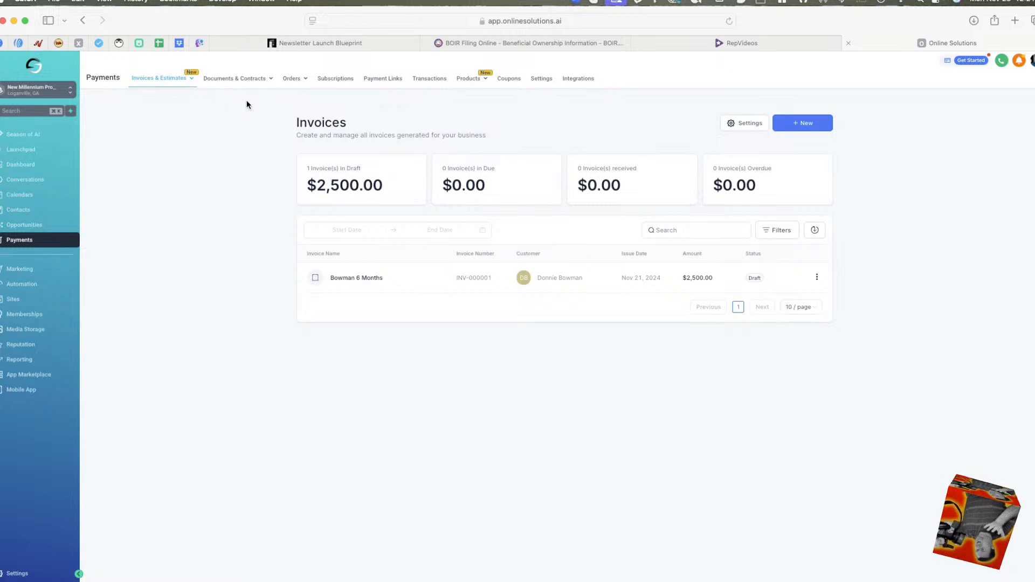
{"action": "mouse_move", "coordinate": [253, 80]}
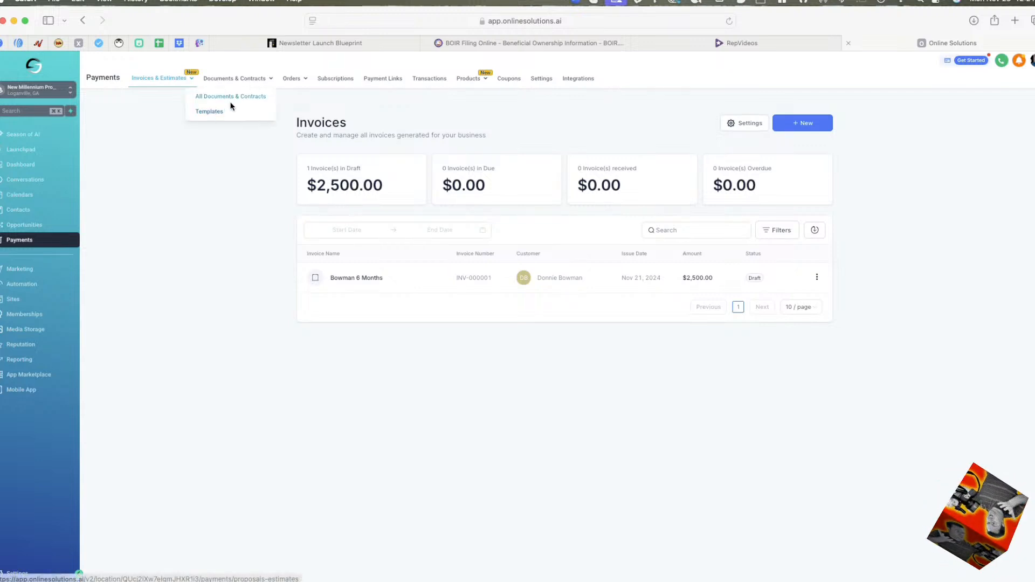
{"action": "mouse_move", "coordinate": [291, 79]}
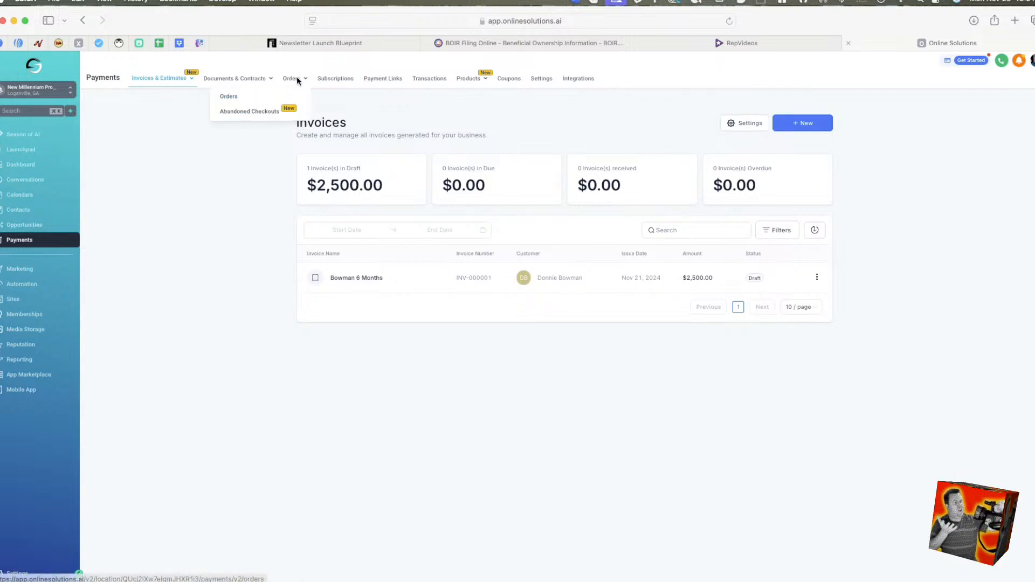
{"action": "left_click", "coordinate": [229, 97]}
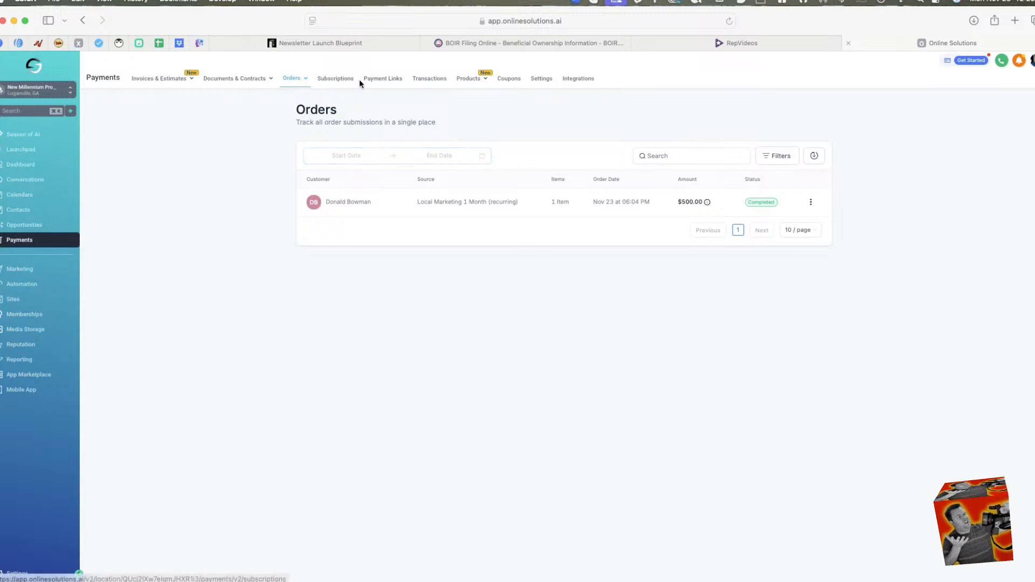
Look at the payment links and the list of products offered for sale.
{"action": "left_click", "coordinate": [393, 80]}
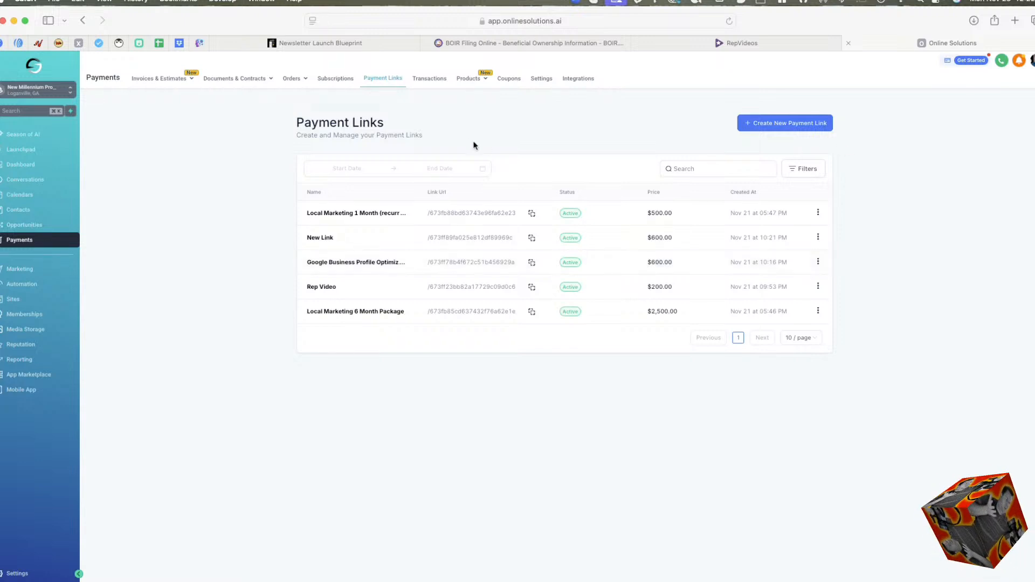
{"action": "mouse_move", "coordinate": [462, 83]}
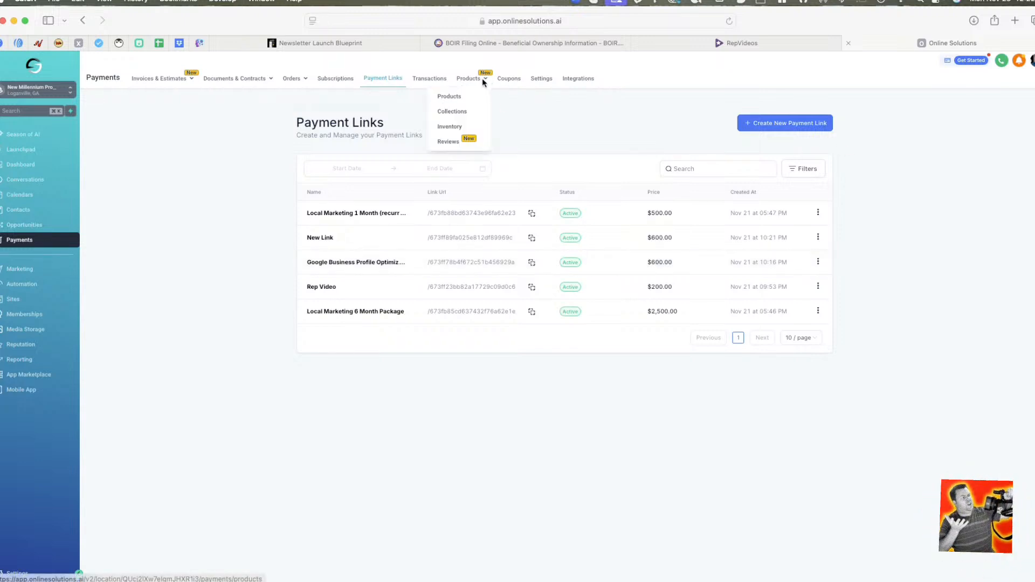
{"action": "left_click", "coordinate": [459, 96]}
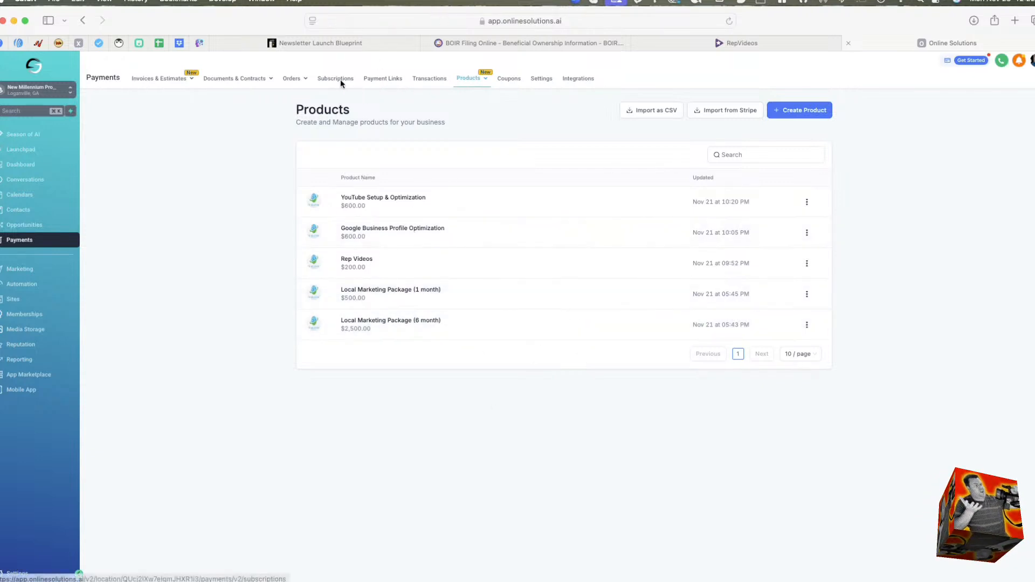
Copy the Local Marketing 6 Month Package payment link and open the A Bite to Eat marketing plan document in a new browser tab.
{"action": "left_click", "coordinate": [389, 77]}
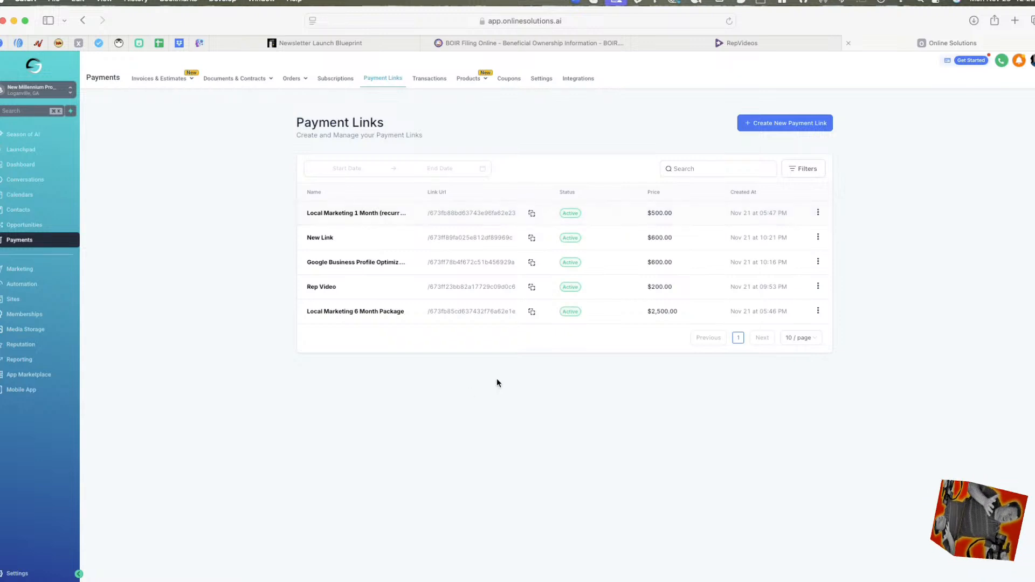
{"action": "left_click", "coordinate": [532, 312]}
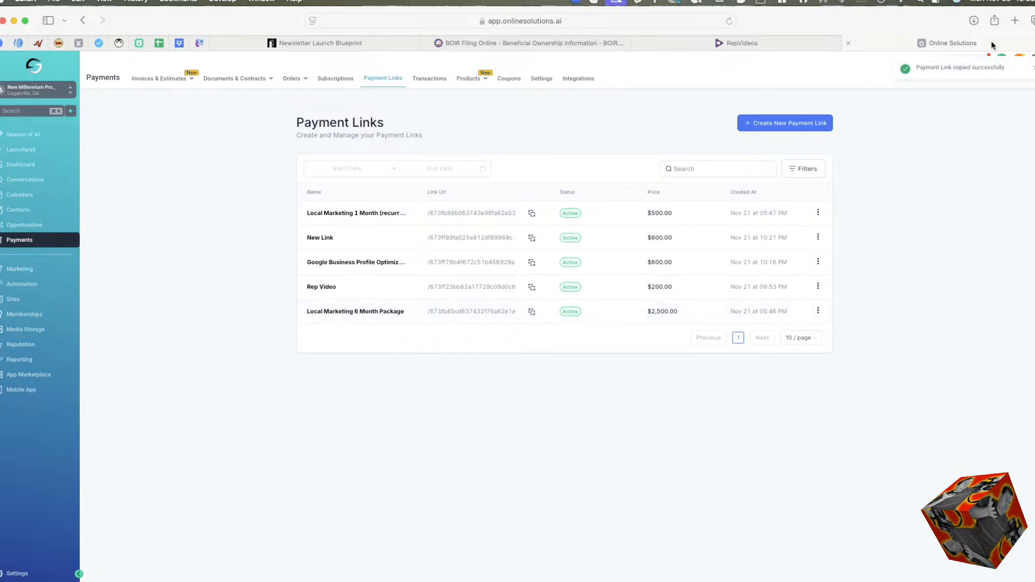
{"action": "left_click", "coordinate": [1015, 20]}
{"action": "key", "text": "super+v"}
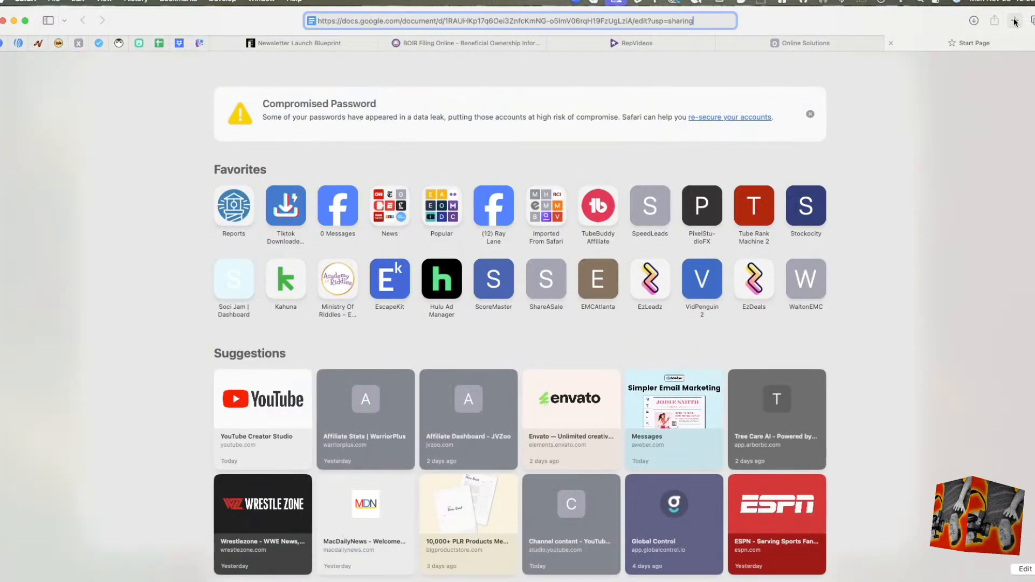
{"action": "key", "text": "Return"}
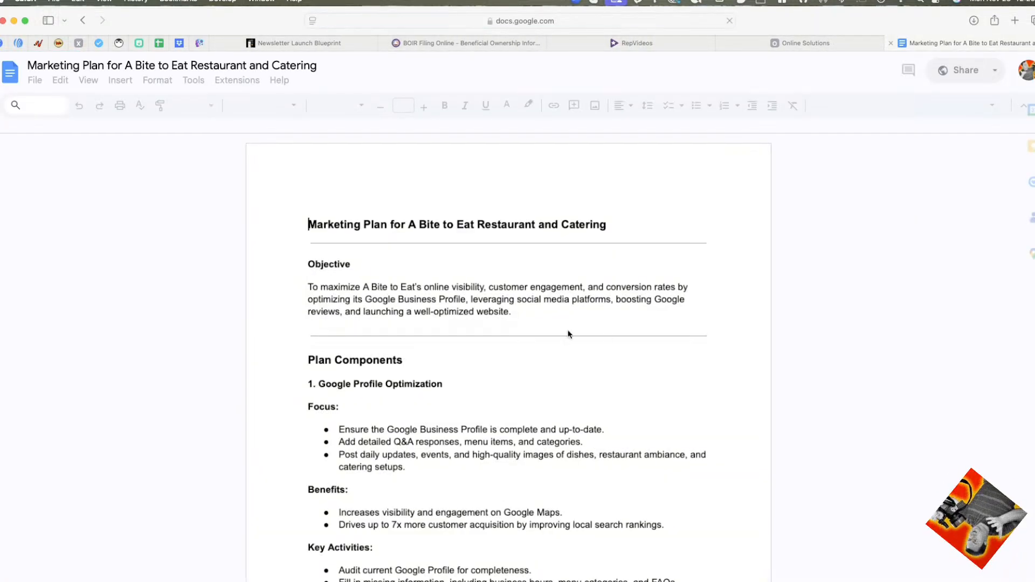
Read through the marketing plan to its Price Breakdown and open the monthly-cost payment link.
{"action": "scroll", "coordinate": [597, 299], "scroll_direction": "down", "scroll_amount": 15}
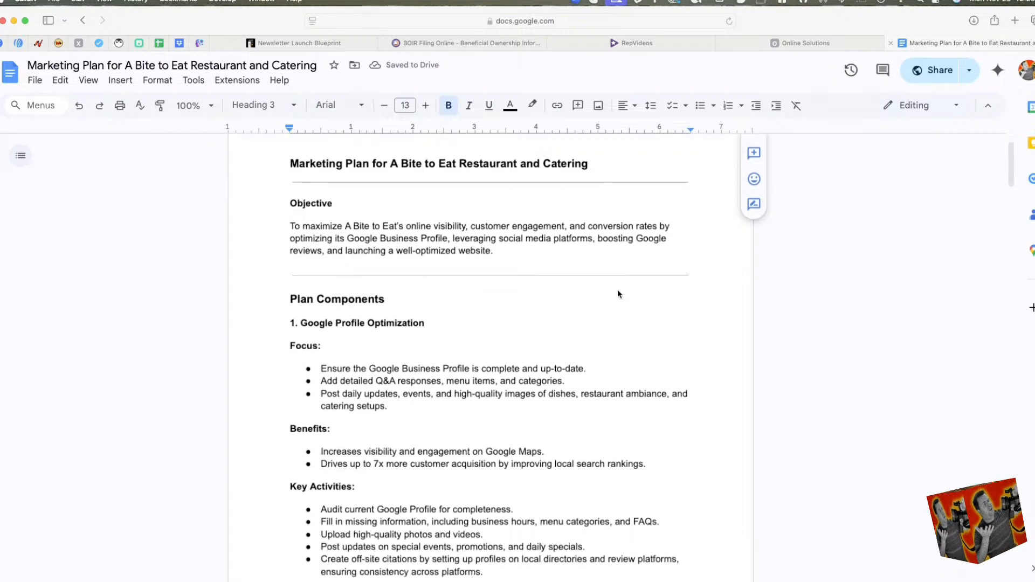
{"action": "scroll", "coordinate": [608, 297], "scroll_direction": "down", "scroll_amount": 20}
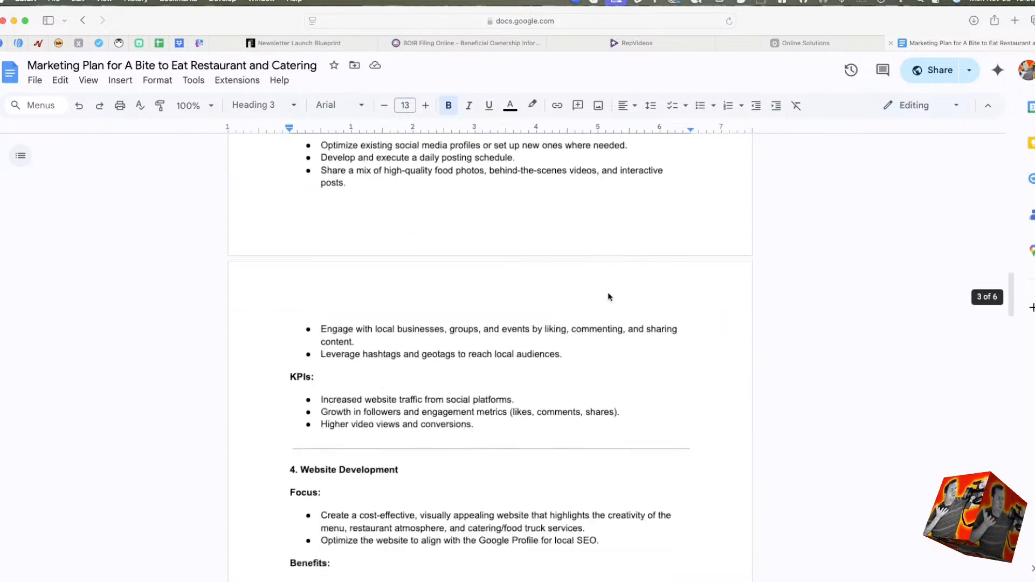
{"action": "scroll", "coordinate": [605, 296], "scroll_direction": "down", "scroll_amount": 15}
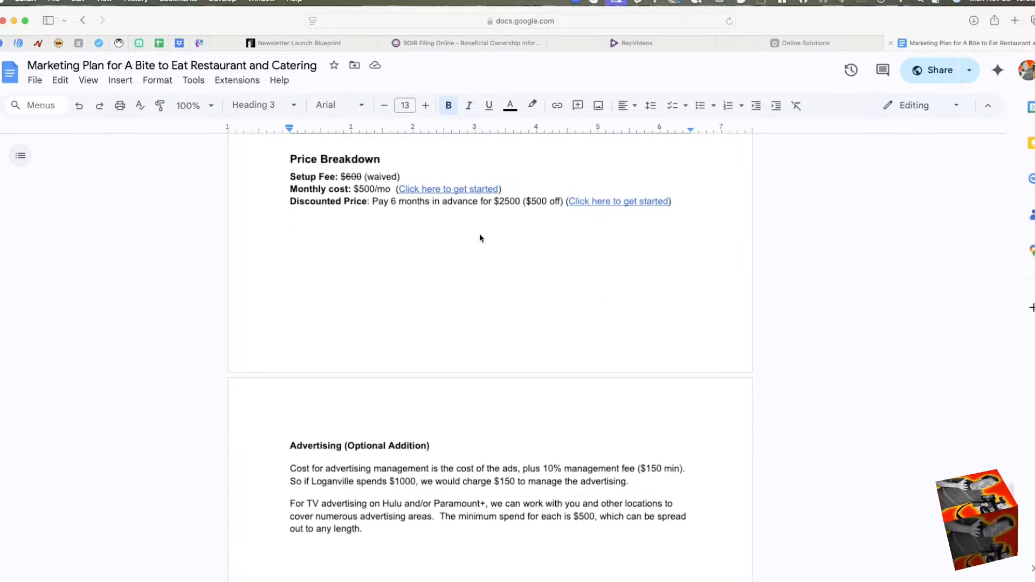
{"action": "left_click", "coordinate": [462, 188]}
{"action": "left_click", "coordinate": [495, 207]}
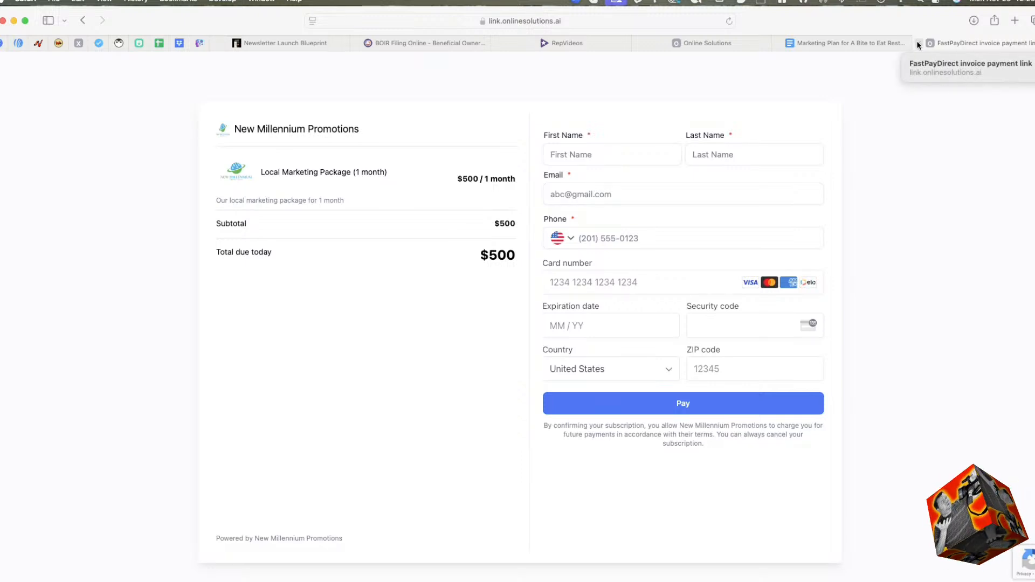
Return to the CRM and view the social accounts connected to New Millennium Promotions in the marketing Social Planner.
{"action": "left_click", "coordinate": [723, 43]}
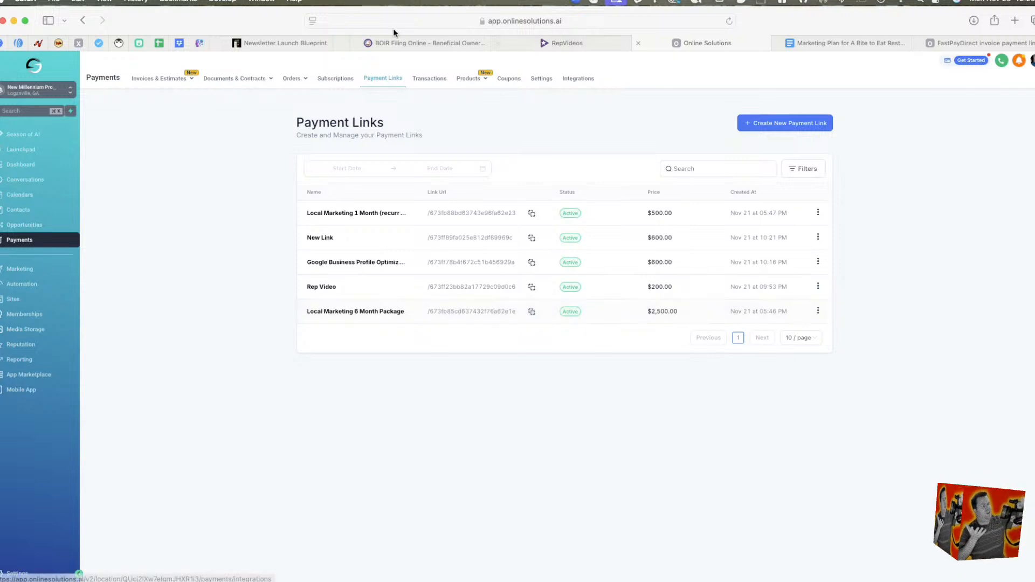
{"action": "left_click", "coordinate": [35, 269]}
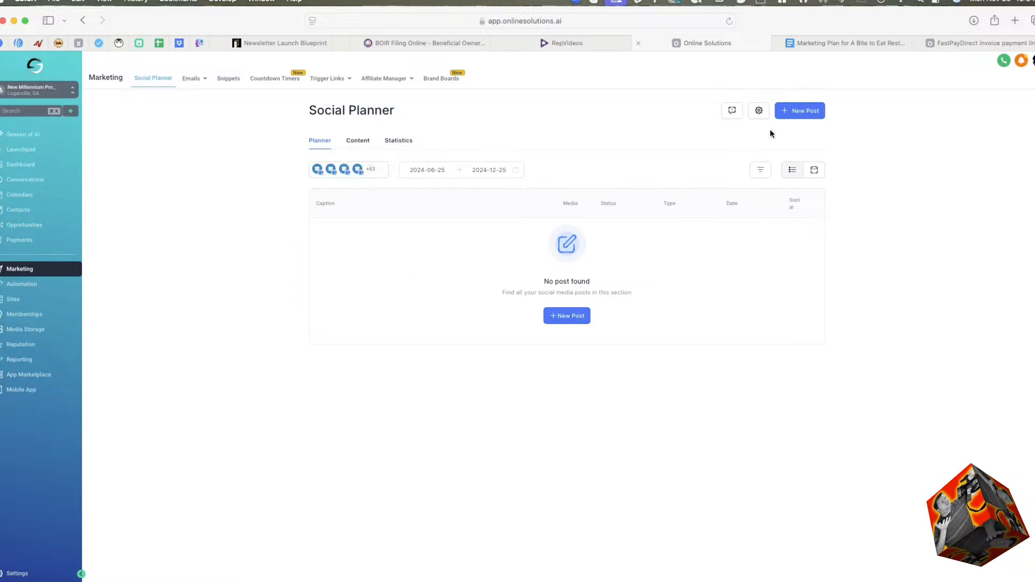
{"action": "left_click", "coordinate": [377, 173]}
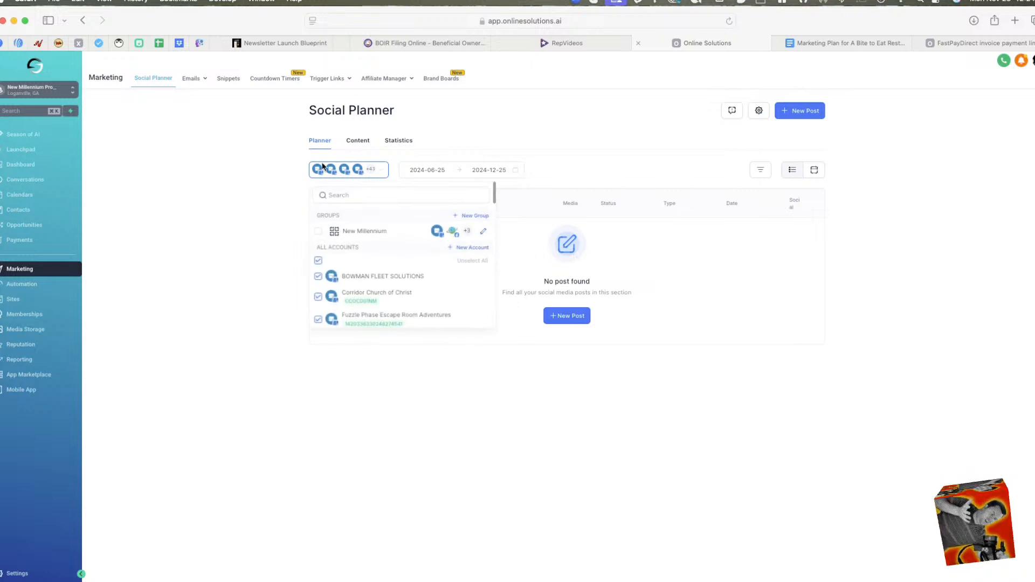
Switch to the Market Capital Lending sub-account and look through the social accounts connected to its Social Planner.
{"action": "left_click", "coordinate": [53, 89]}
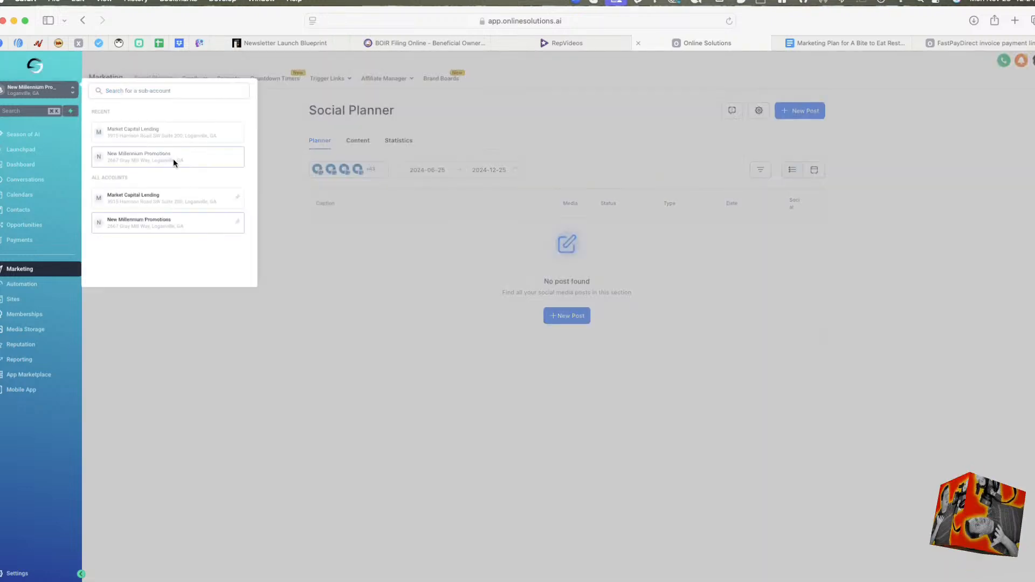
{"action": "left_click", "coordinate": [171, 134]}
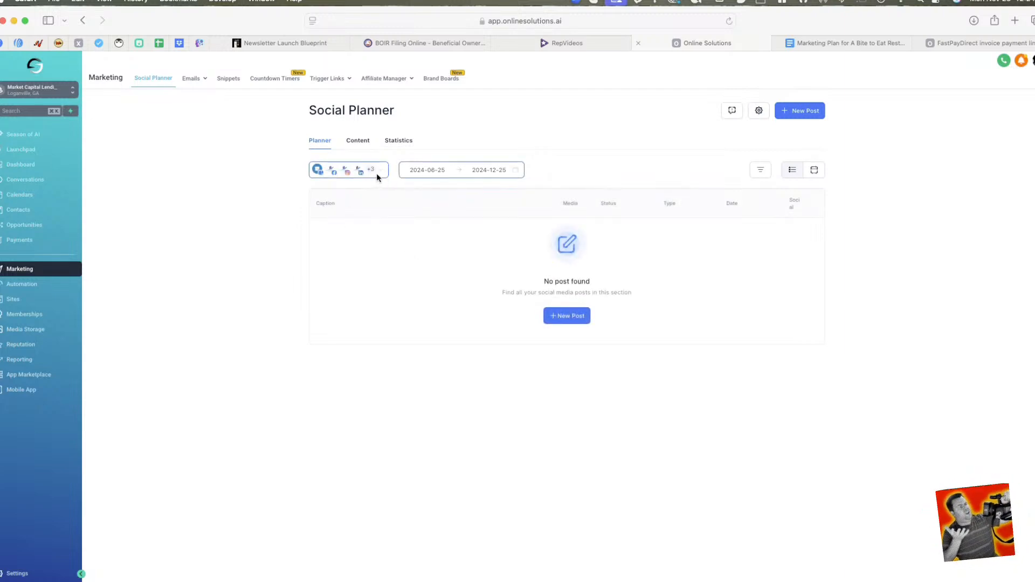
{"action": "left_click", "coordinate": [376, 172]}
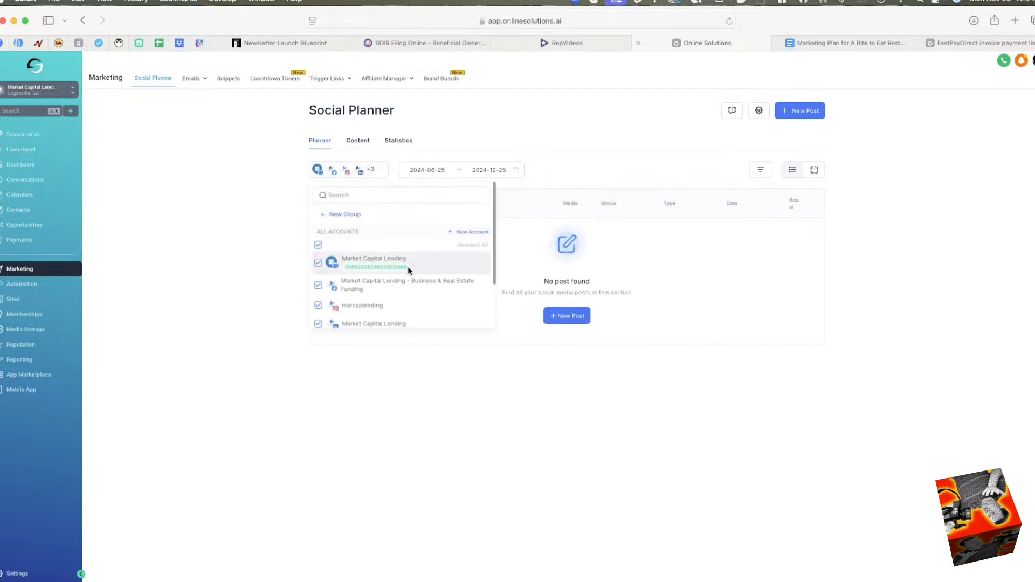
{"action": "scroll", "coordinate": [407, 271], "scroll_direction": "down", "scroll_amount": 2}
{"action": "scroll", "coordinate": [408, 266], "scroll_direction": "up", "scroll_amount": 2}
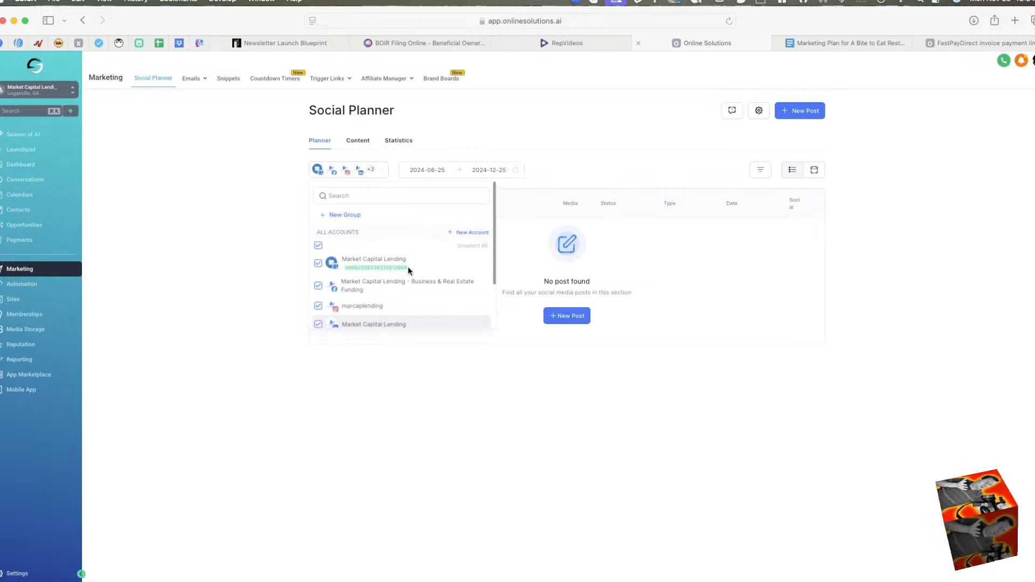
{"action": "scroll", "coordinate": [407, 312], "scroll_direction": "down", "scroll_amount": 4}
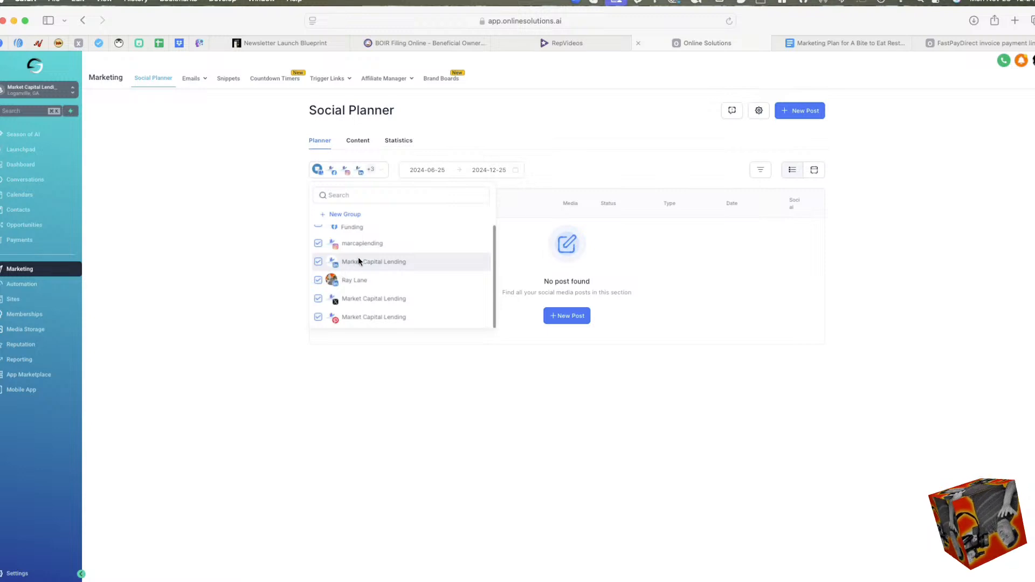
{"action": "scroll", "coordinate": [353, 245], "scroll_direction": "up", "scroll_amount": 3}
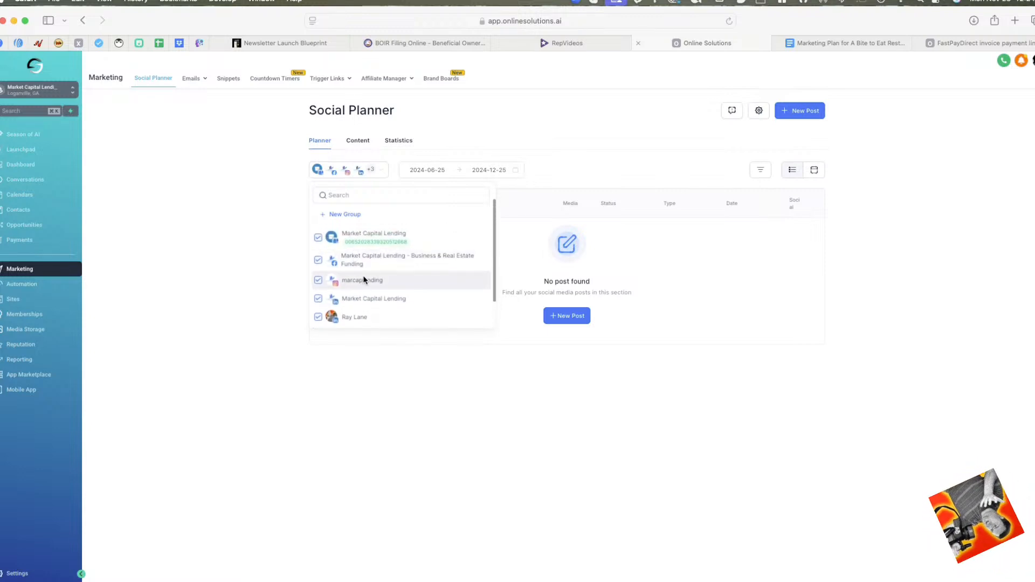
{"action": "scroll", "coordinate": [361, 259], "scroll_direction": "up", "scroll_amount": 2}
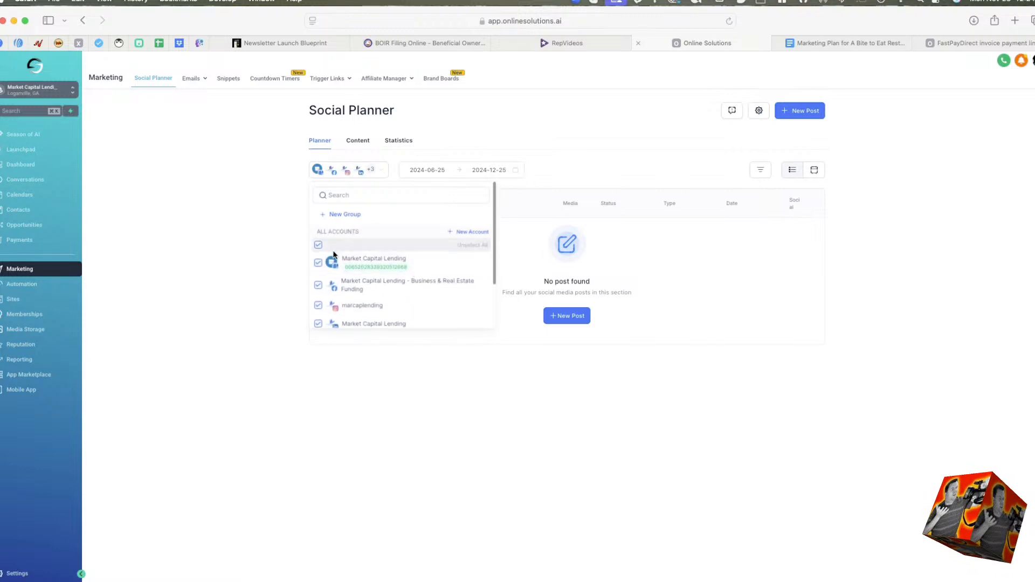
{"action": "scroll", "coordinate": [400, 243], "scroll_direction": "down", "scroll_amount": 3}
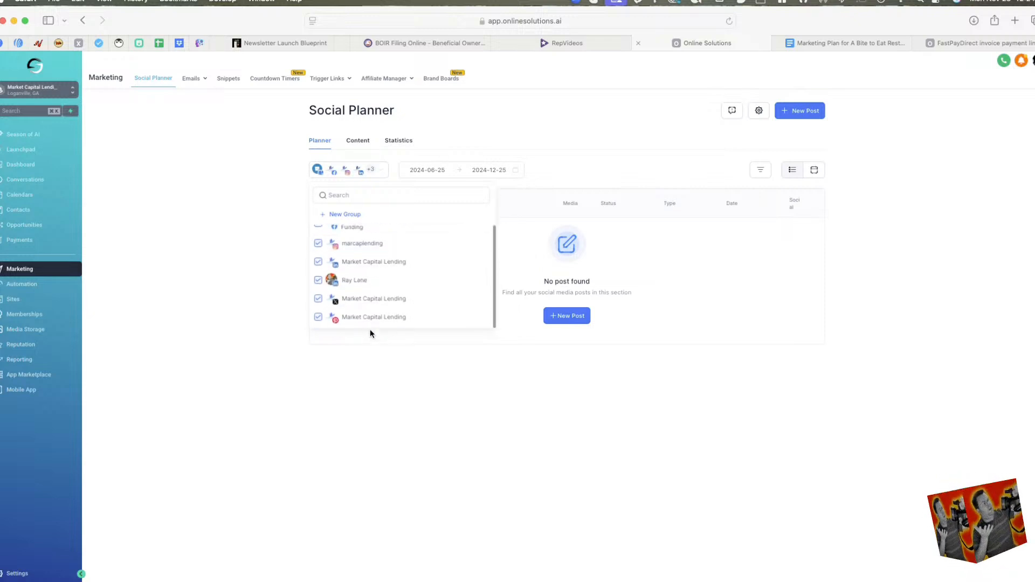
{"action": "left_click", "coordinate": [324, 178]}
{"action": "left_click", "coordinate": [381, 170]}
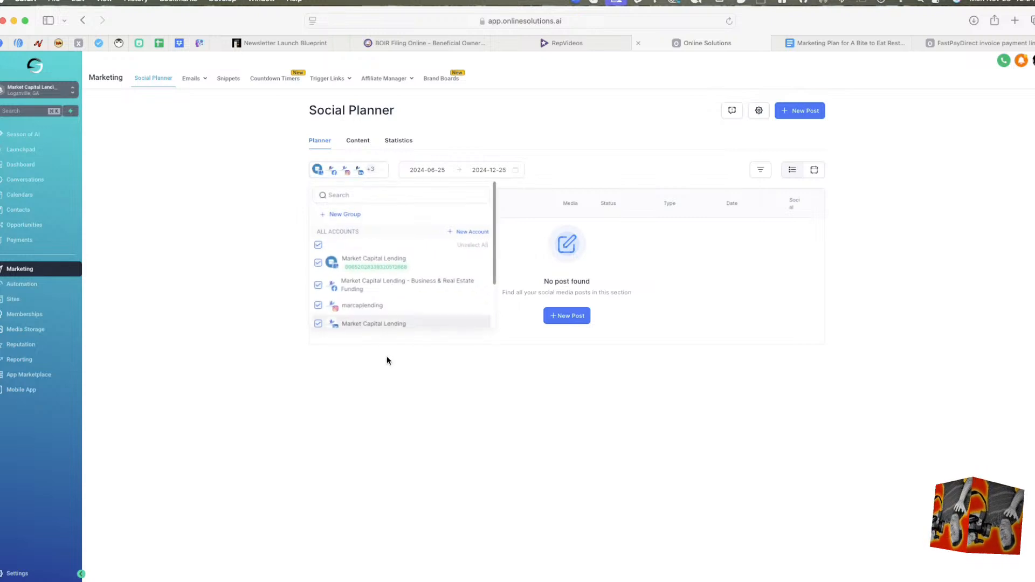
{"action": "scroll", "coordinate": [386, 273], "scroll_direction": "down", "scroll_amount": 2}
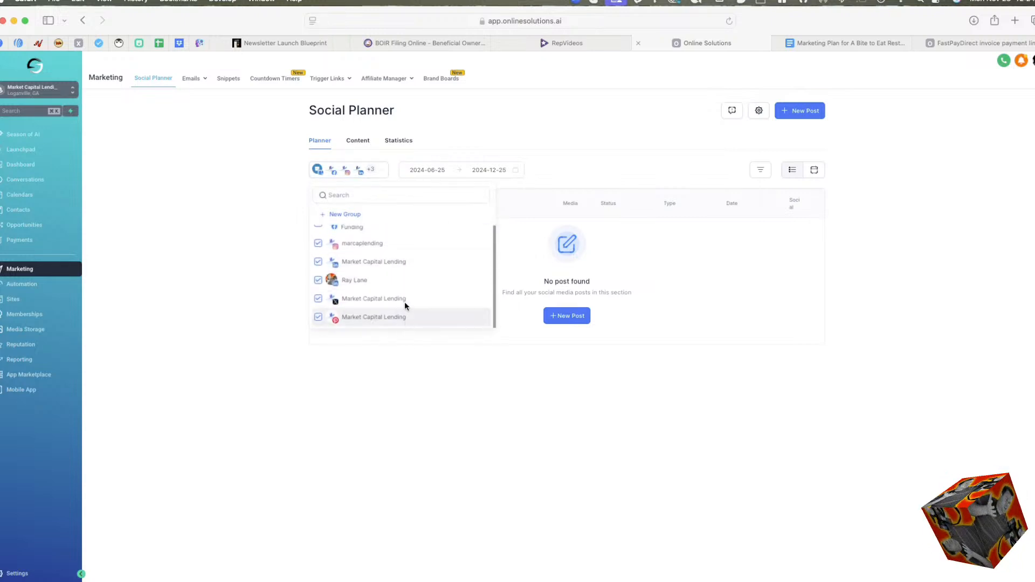
{"action": "scroll", "coordinate": [372, 281], "scroll_direction": "up", "scroll_amount": 3}
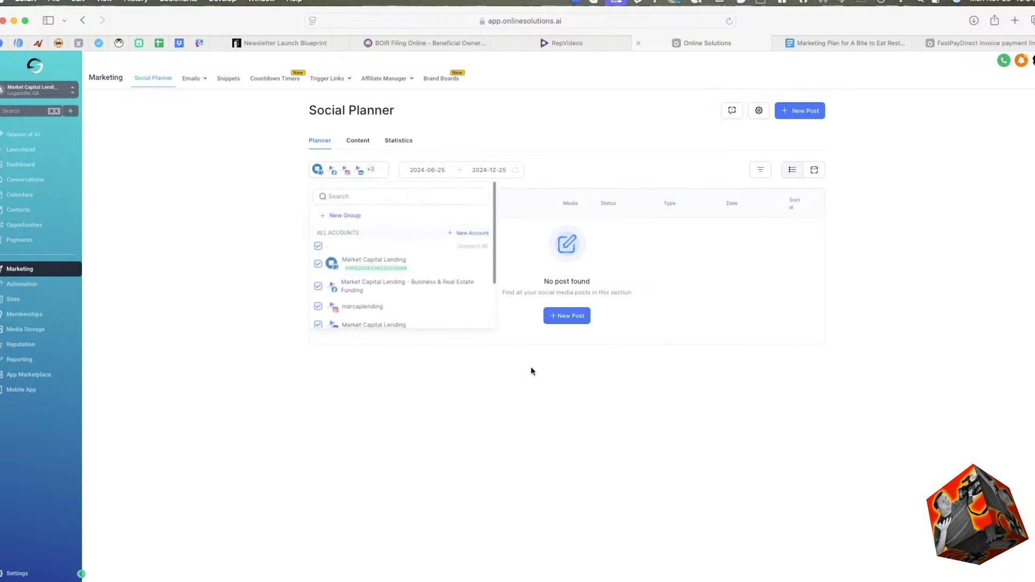
{"action": "left_click", "coordinate": [582, 432]}
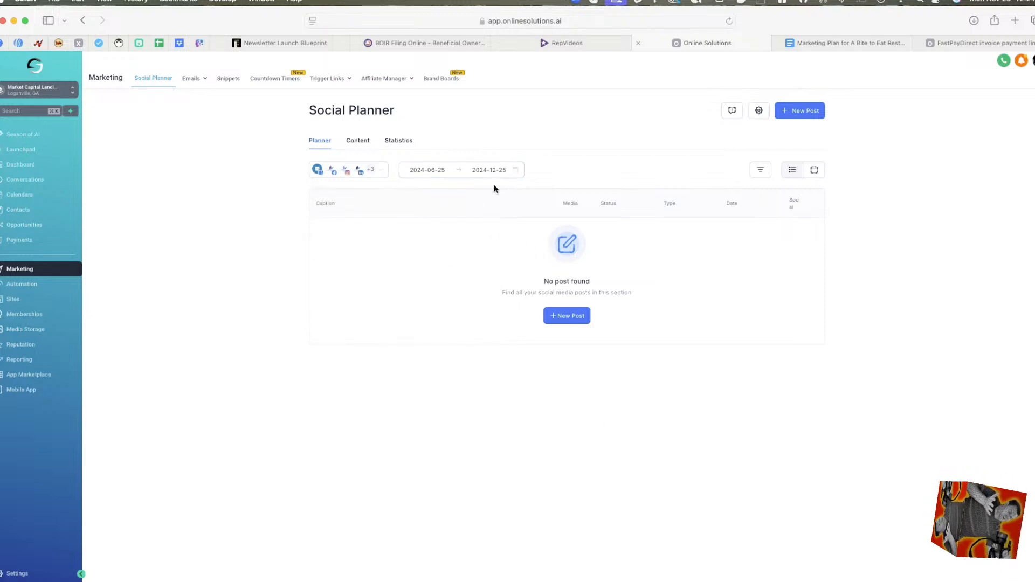
{"action": "left_click", "coordinate": [372, 170]}
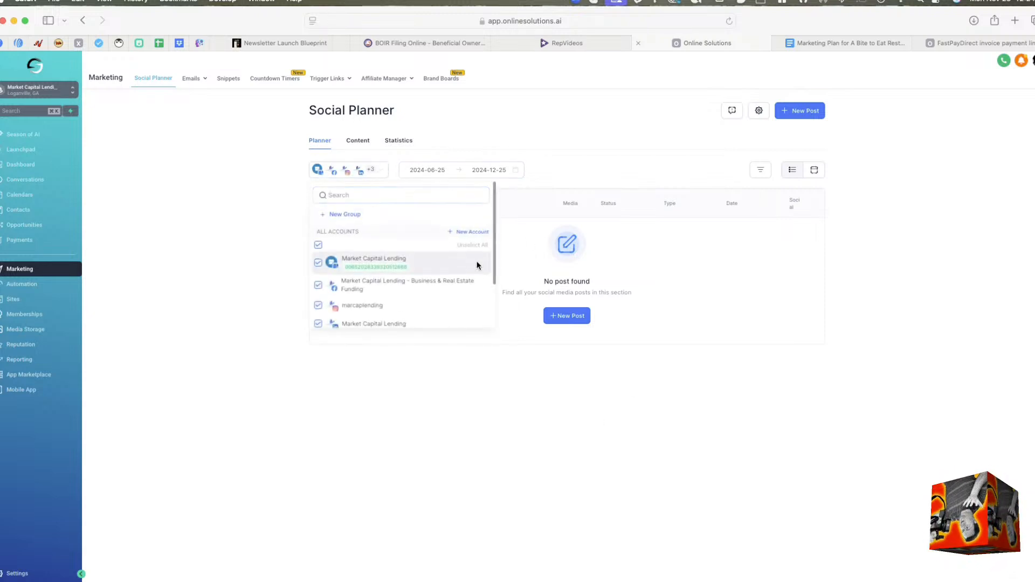
{"action": "scroll", "coordinate": [392, 296], "scroll_direction": "down", "scroll_amount": 2}
{"action": "scroll", "coordinate": [392, 296], "scroll_direction": "up", "scroll_amount": 3}
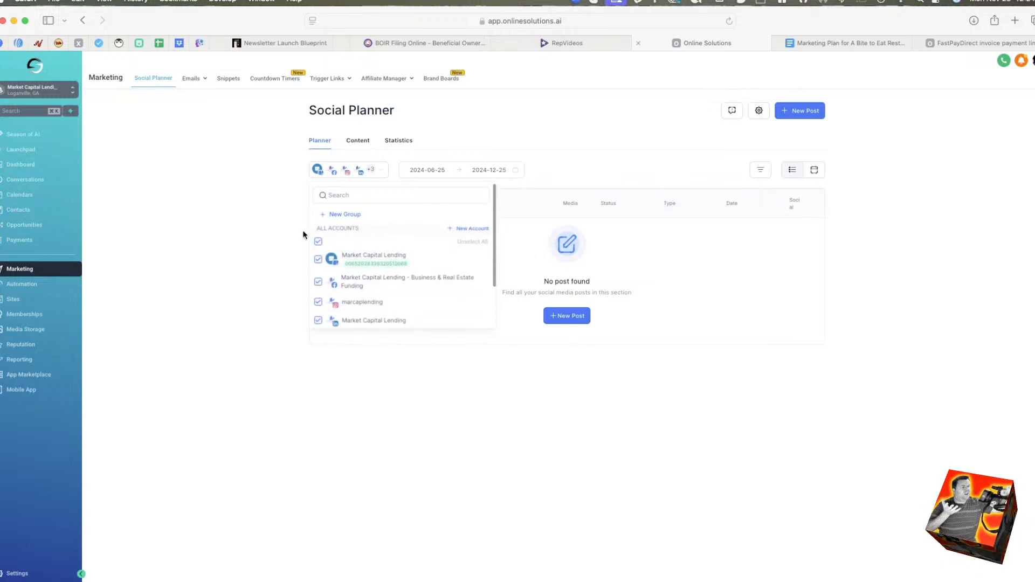
{"action": "scroll", "coordinate": [365, 282], "scroll_direction": "down", "scroll_amount": 1}
{"action": "scroll", "coordinate": [364, 281], "scroll_direction": "up", "scroll_amount": 1}
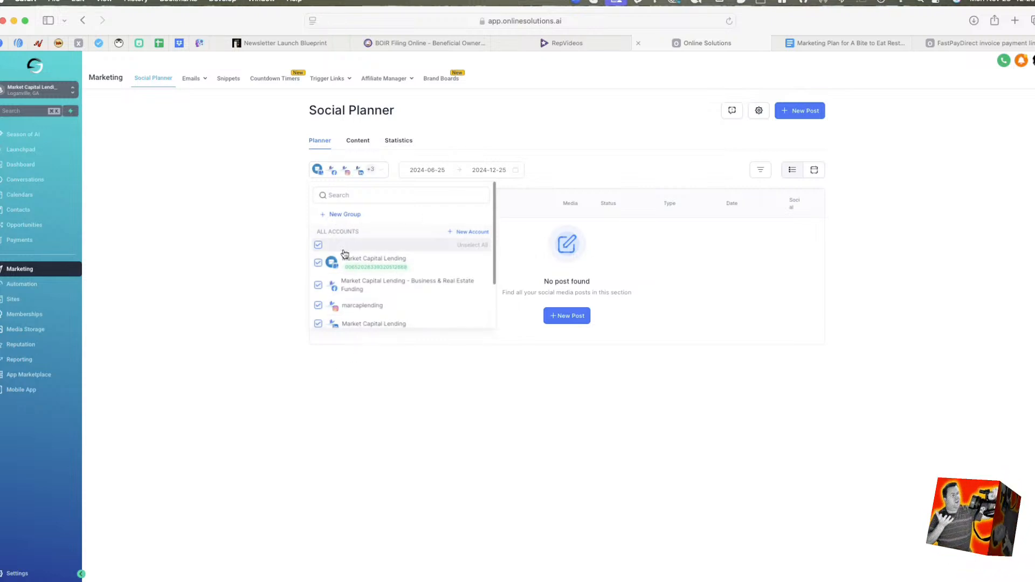
{"action": "scroll", "coordinate": [352, 219], "scroll_direction": "down", "scroll_amount": 1}
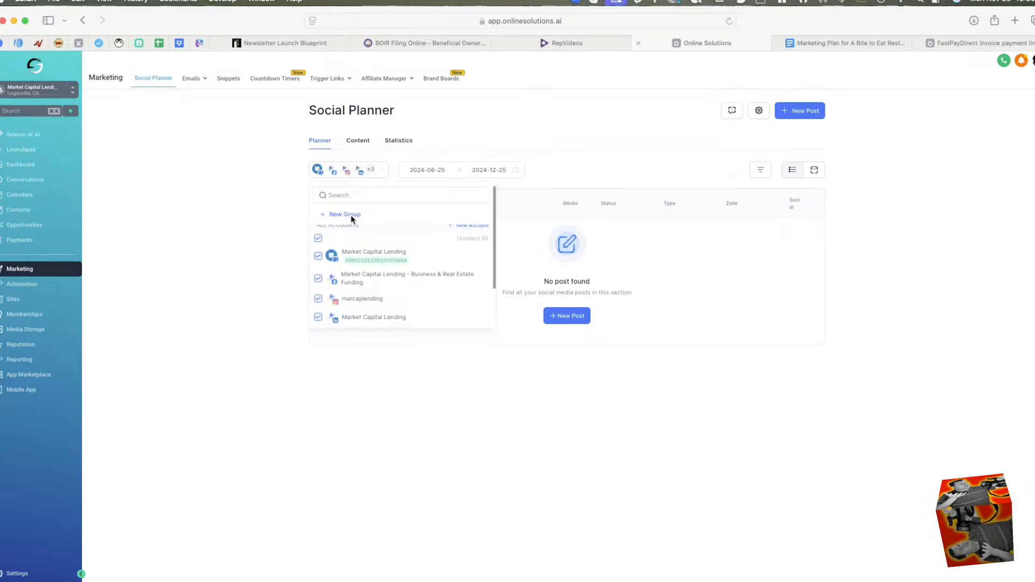
{"action": "left_click", "coordinate": [352, 215]}
{"action": "left_click", "coordinate": [488, 322]}
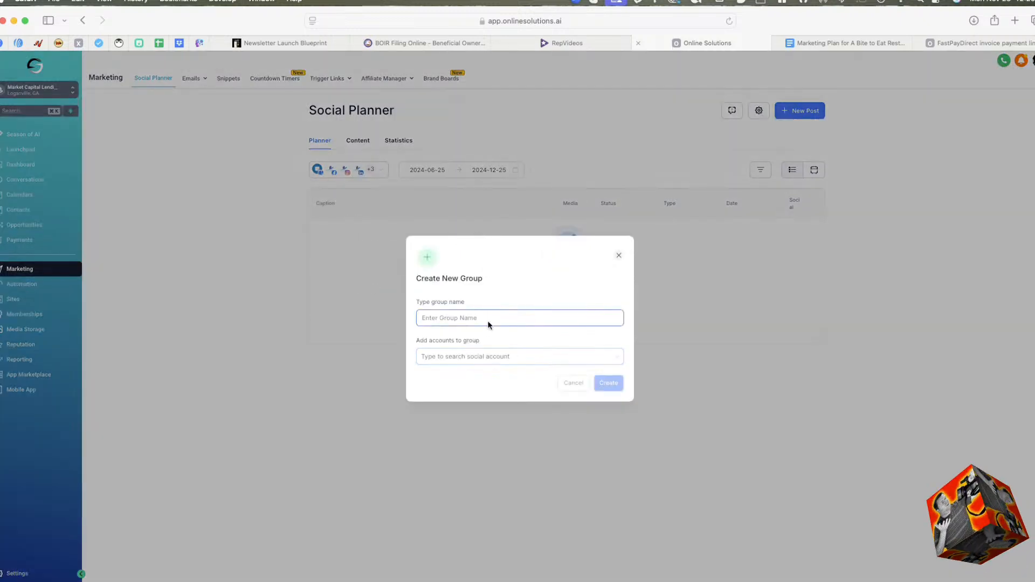
{"action": "type", "text": "Soci"}
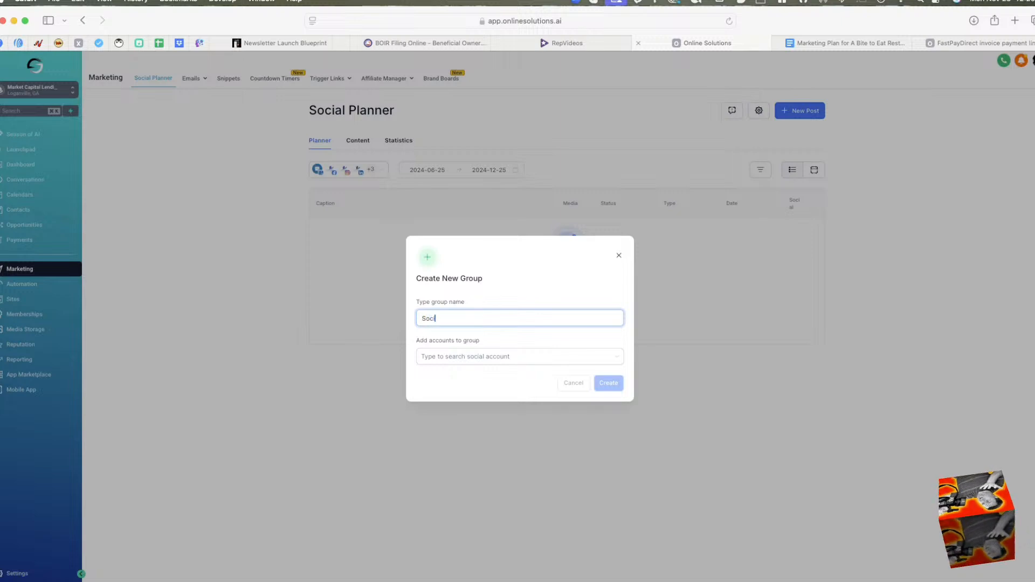
{"action": "type", "text": "al Sites"}
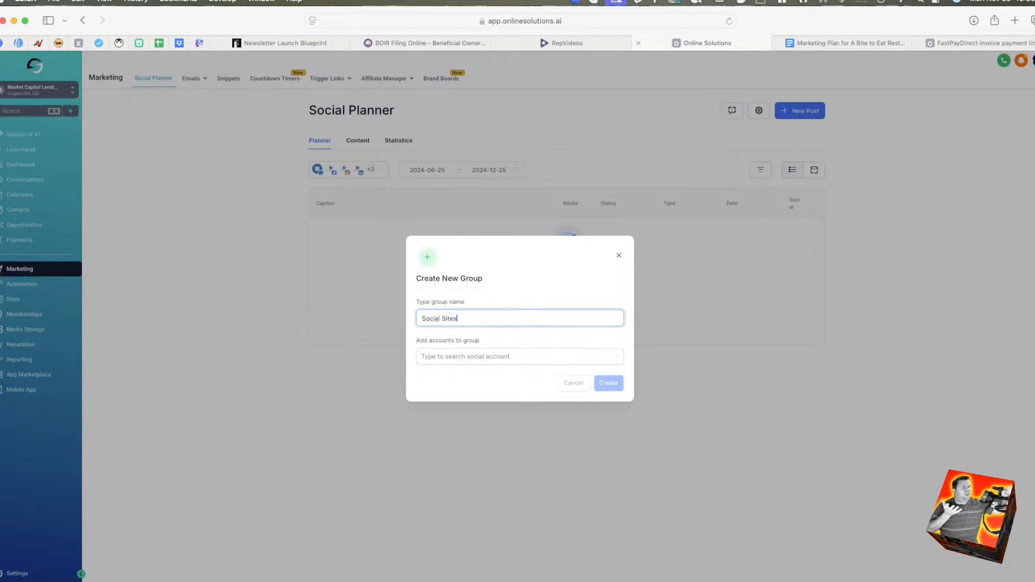
Add every connected social account to the Social Sites group and create the group.
{"action": "left_click", "coordinate": [464, 355]}
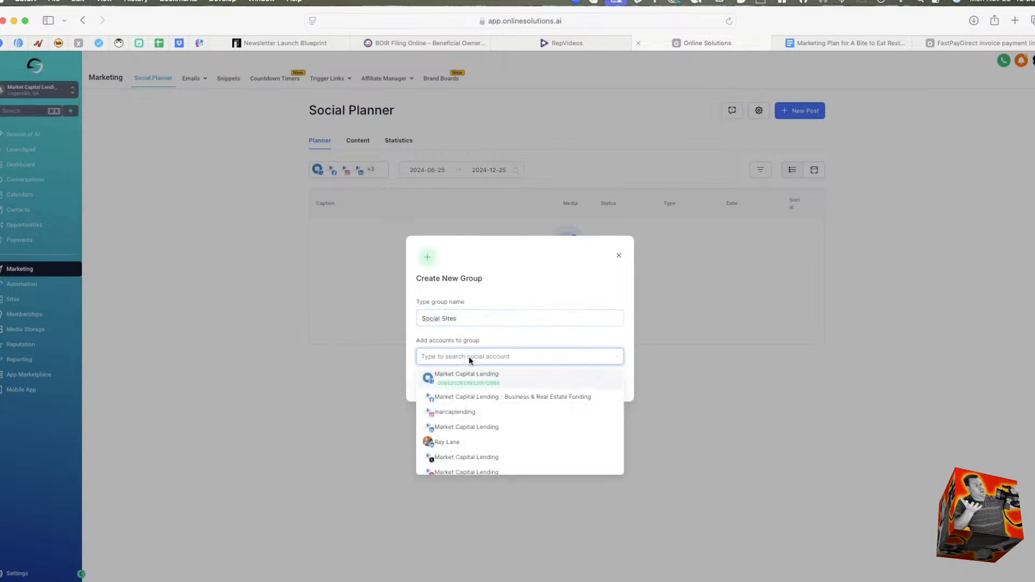
{"action": "left_click", "coordinate": [521, 372]}
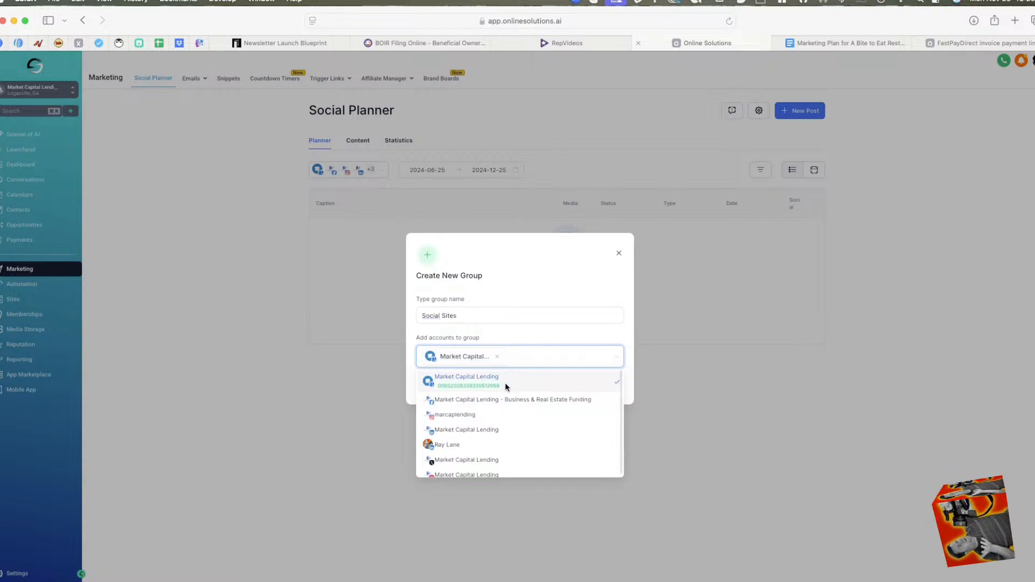
{"action": "left_click", "coordinate": [500, 398]}
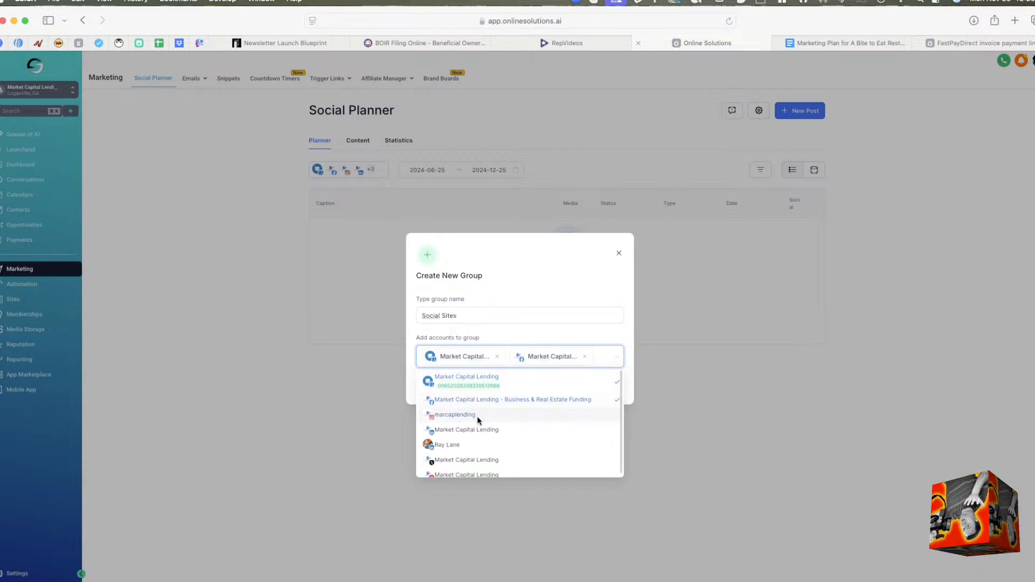
{"action": "left_click", "coordinate": [477, 416]}
{"action": "left_click", "coordinate": [455, 437]}
{"action": "left_click", "coordinate": [466, 456]}
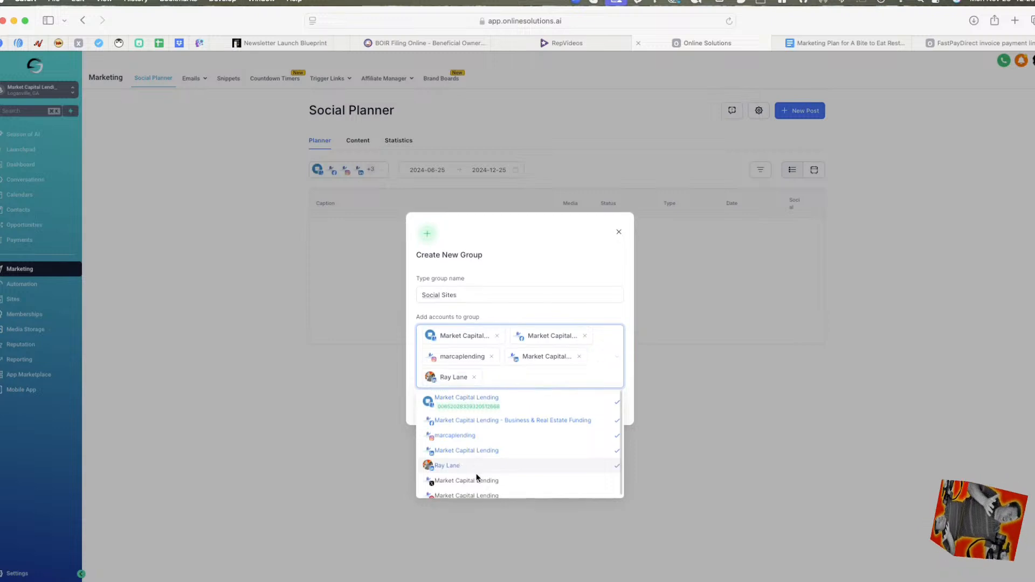
{"action": "left_click", "coordinate": [476, 477]}
{"action": "left_click", "coordinate": [487, 485]}
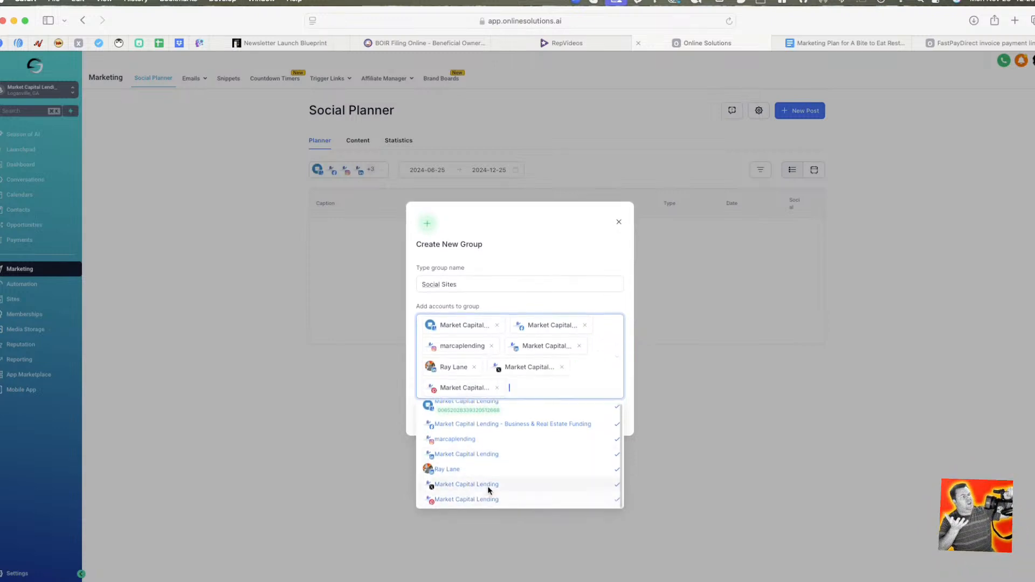
{"action": "left_click", "coordinate": [546, 297]}
{"action": "left_click", "coordinate": [609, 417]}
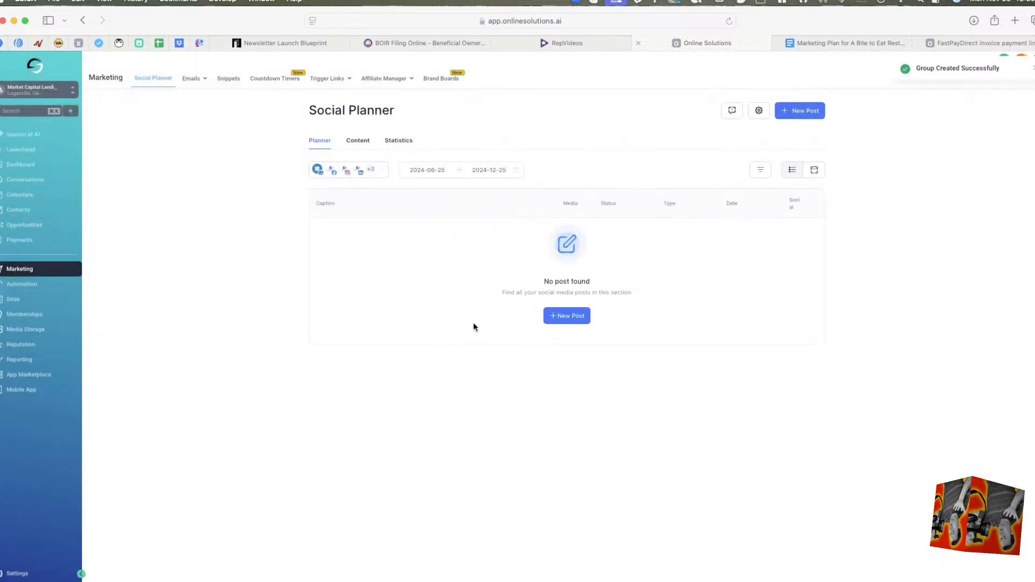
Check the account list for the new group, and start a new social post addressed to the Social Sites group.
{"action": "left_click", "coordinate": [384, 170]}
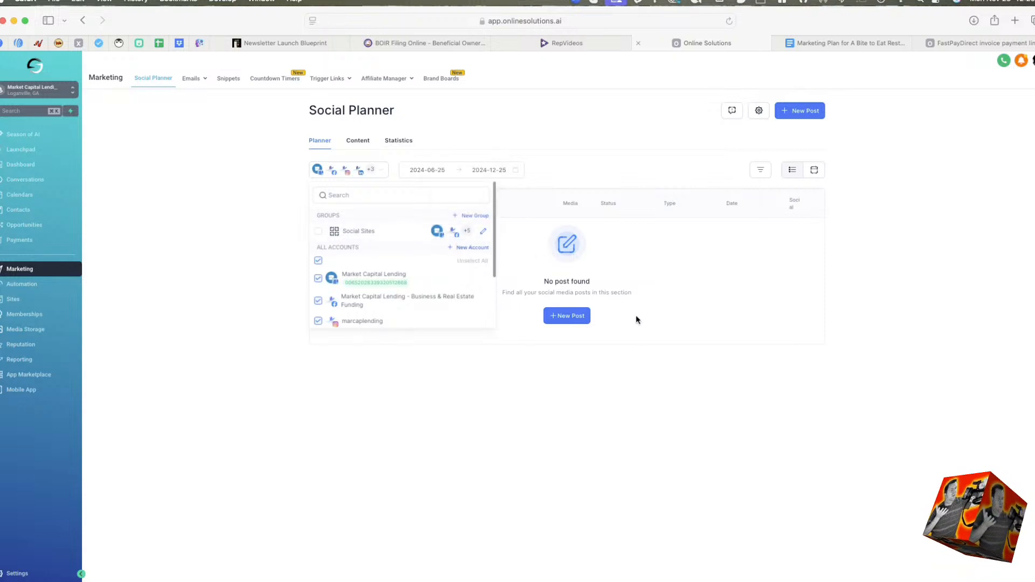
{"action": "left_click", "coordinate": [591, 359]}
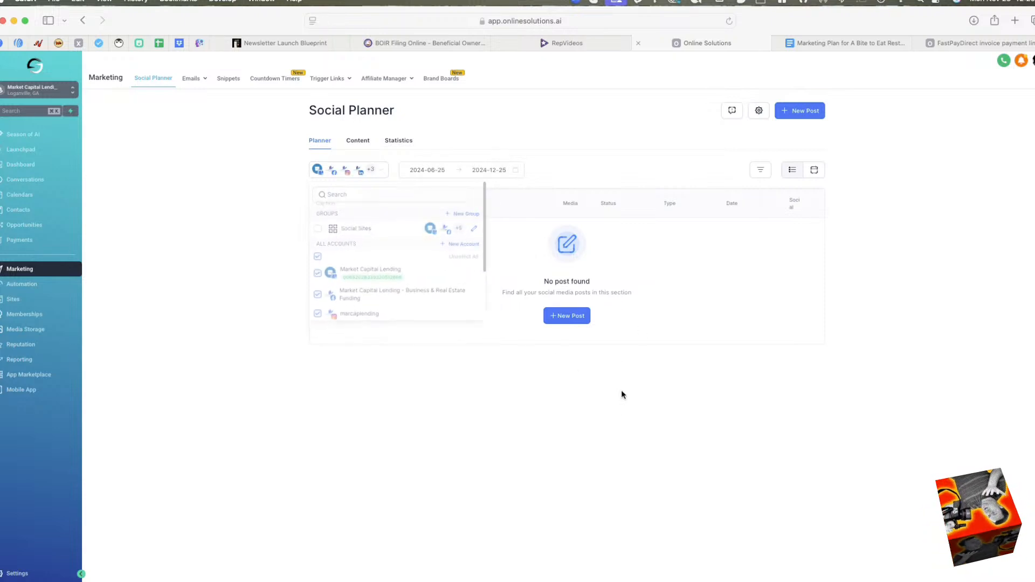
{"action": "left_click", "coordinate": [578, 320]}
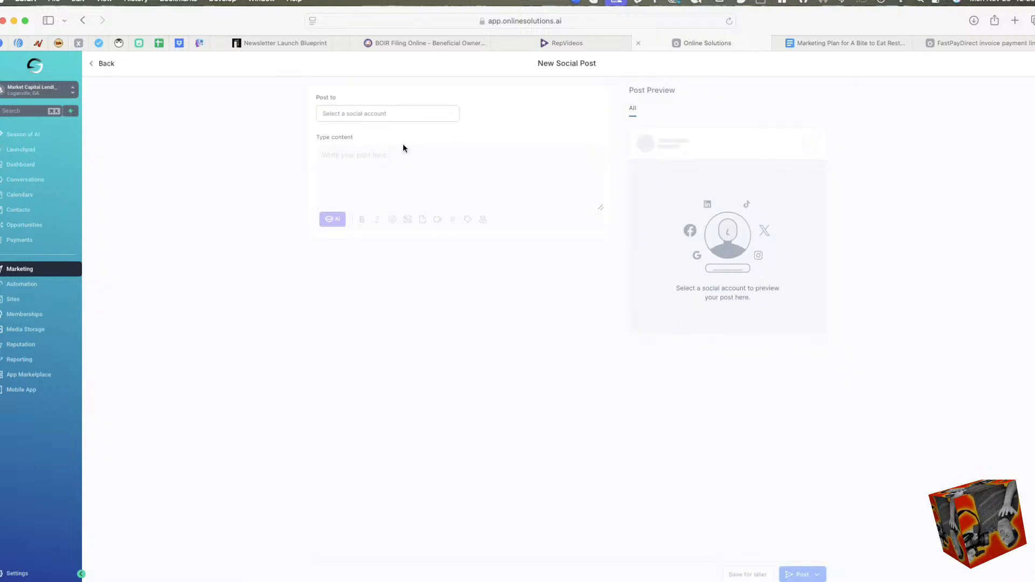
{"action": "left_click", "coordinate": [402, 113]}
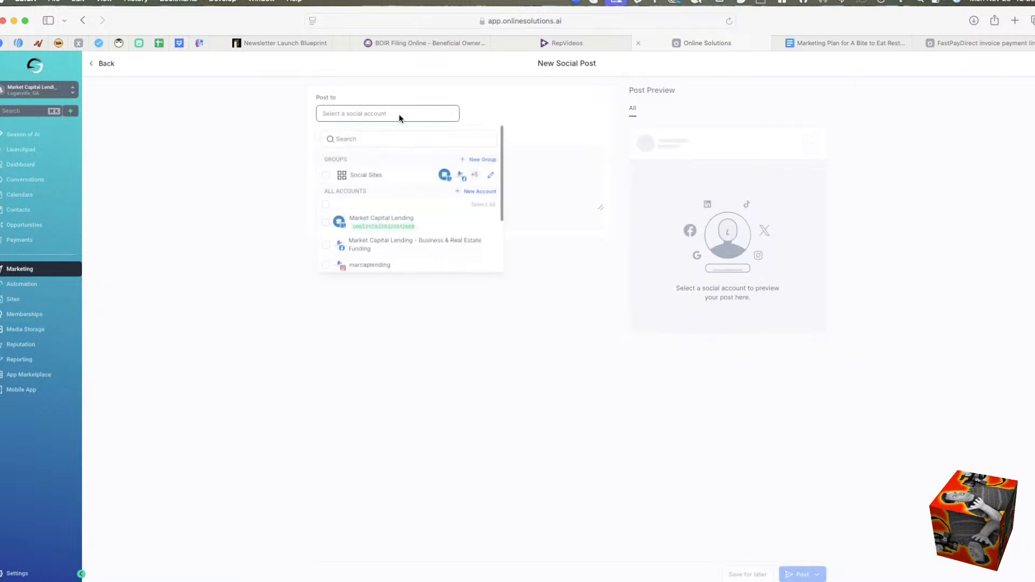
{"action": "left_click", "coordinate": [325, 177]}
{"action": "left_click", "coordinate": [325, 177]}
{"action": "left_click", "coordinate": [325, 175]}
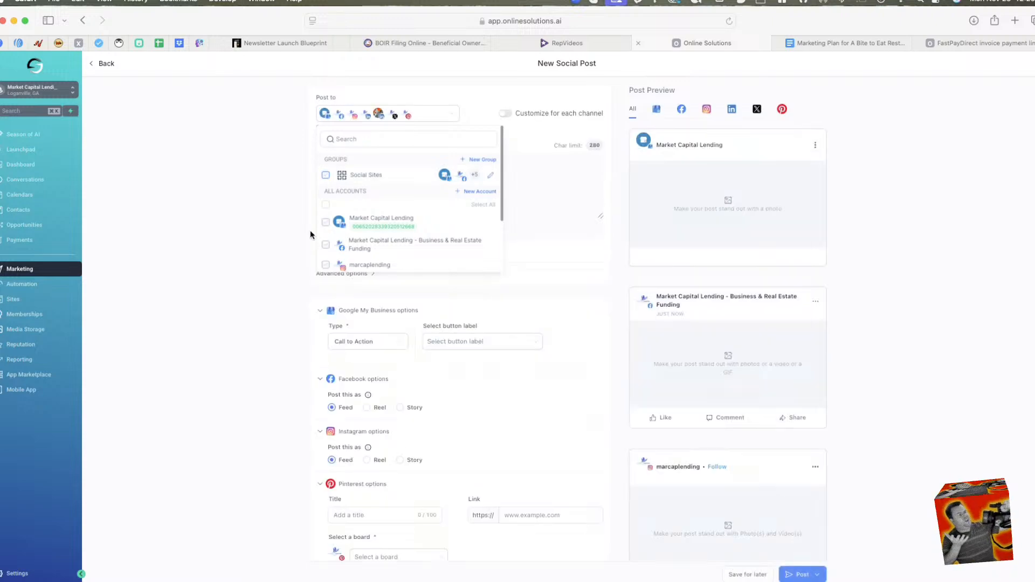
{"action": "left_click", "coordinate": [253, 249]}
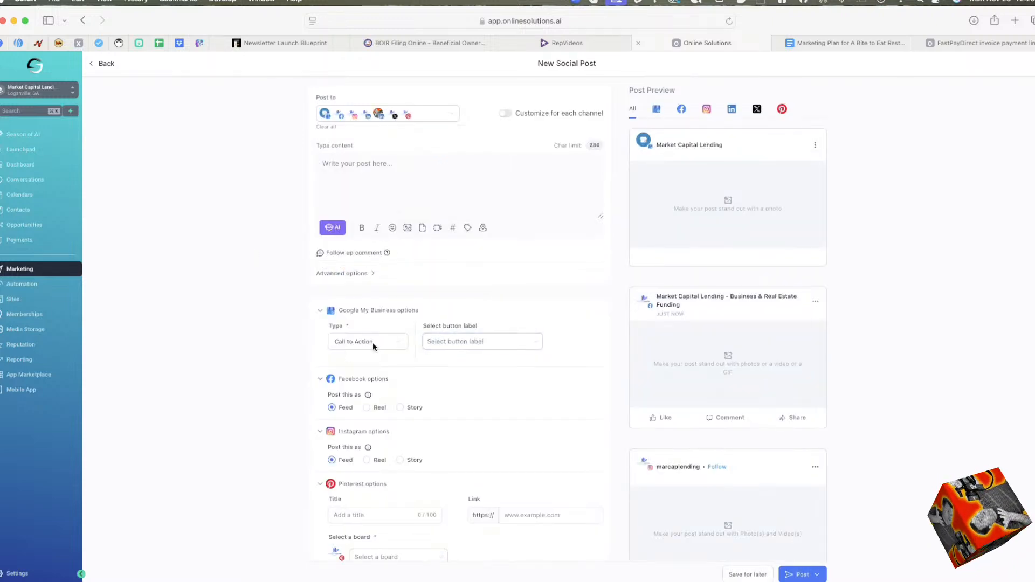
Enter "Message" as the post content and choose to add an image from the media library.
{"action": "scroll", "coordinate": [397, 370], "scroll_direction": "down", "scroll_amount": 2}
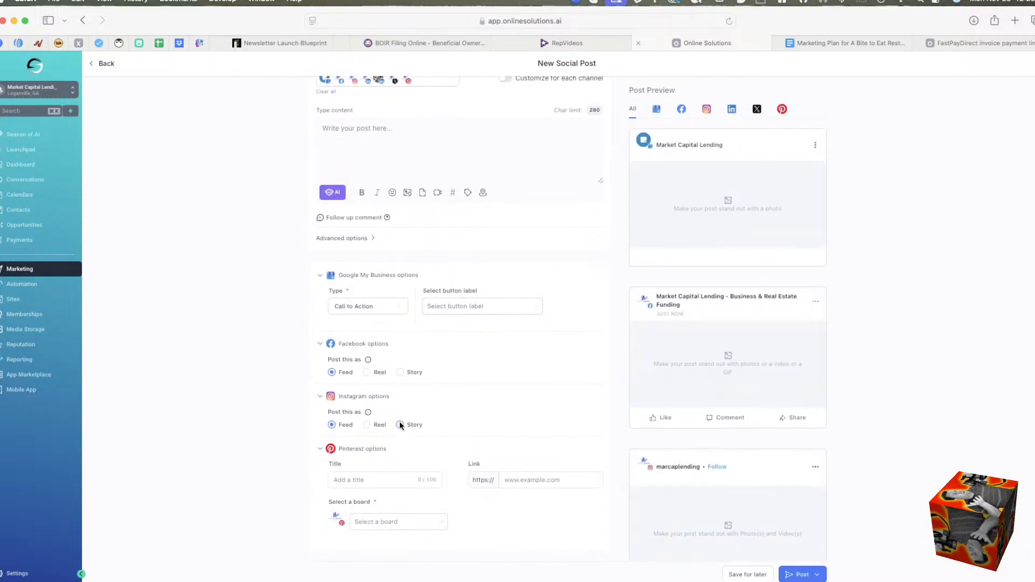
{"action": "left_click", "coordinate": [390, 484]}
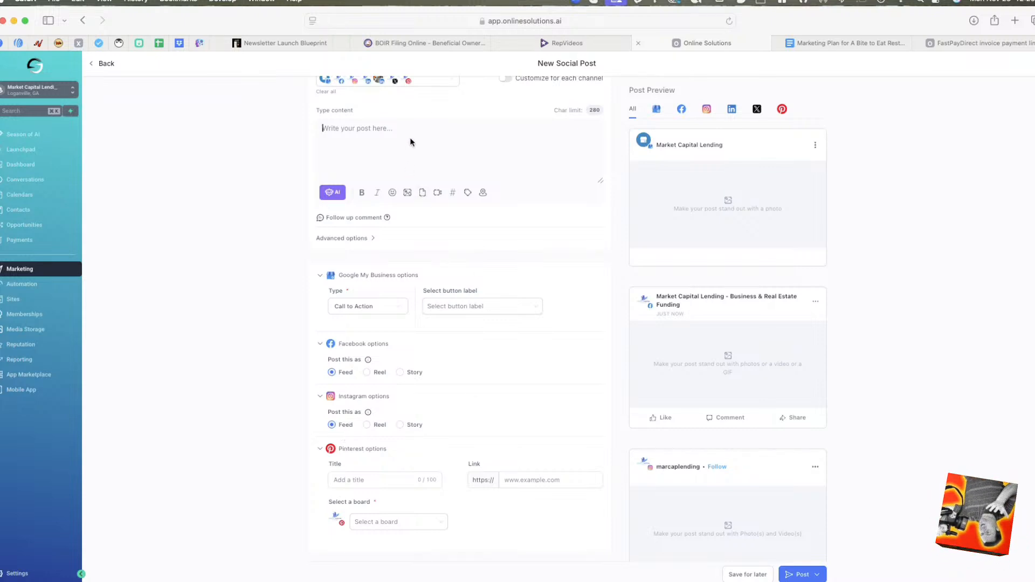
{"action": "type", "text": "Message"}
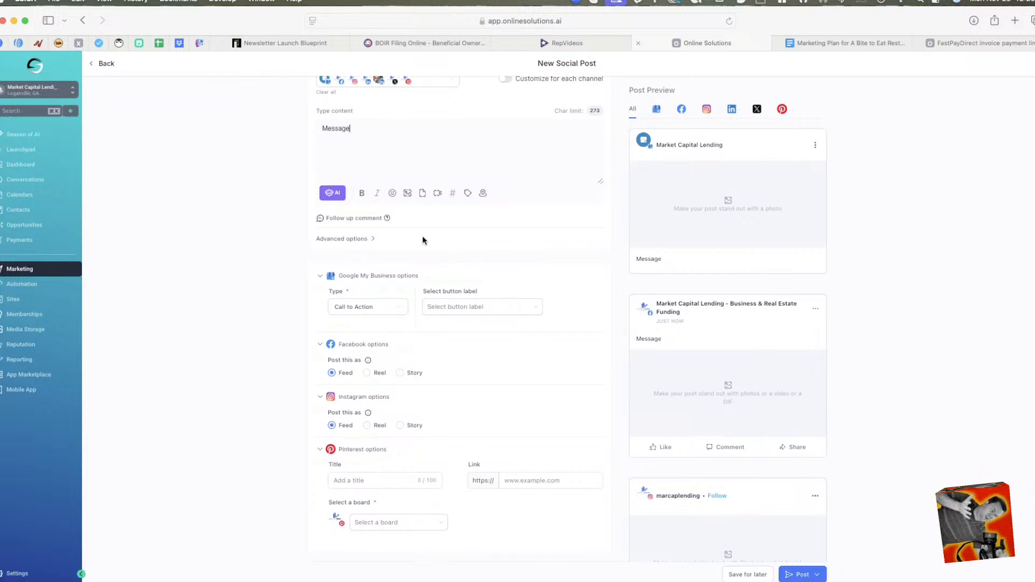
{"action": "left_click", "coordinate": [407, 193]}
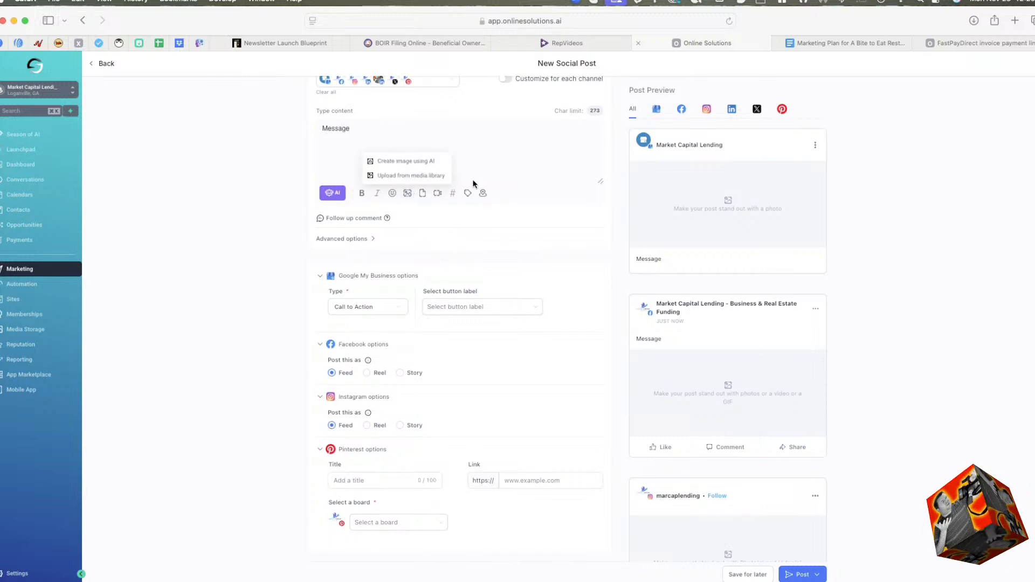
{"action": "left_click", "coordinate": [417, 174]}
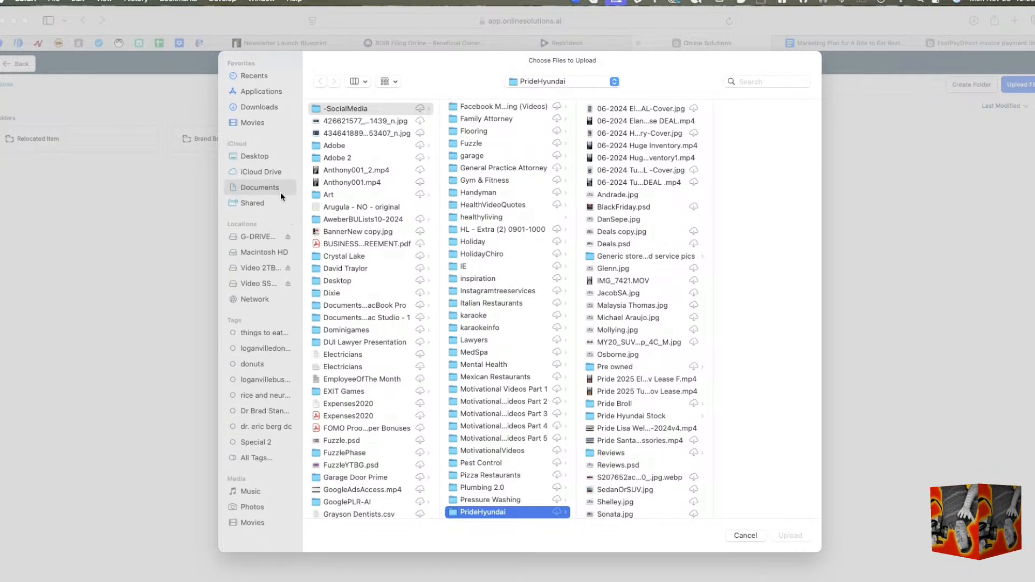
Browse the -SocialMedia folder in the upload dialog and inspect its Auto Insurance, Auto Service and Bankruptcy Attorney subfolders.
{"action": "left_click", "coordinate": [360, 109]}
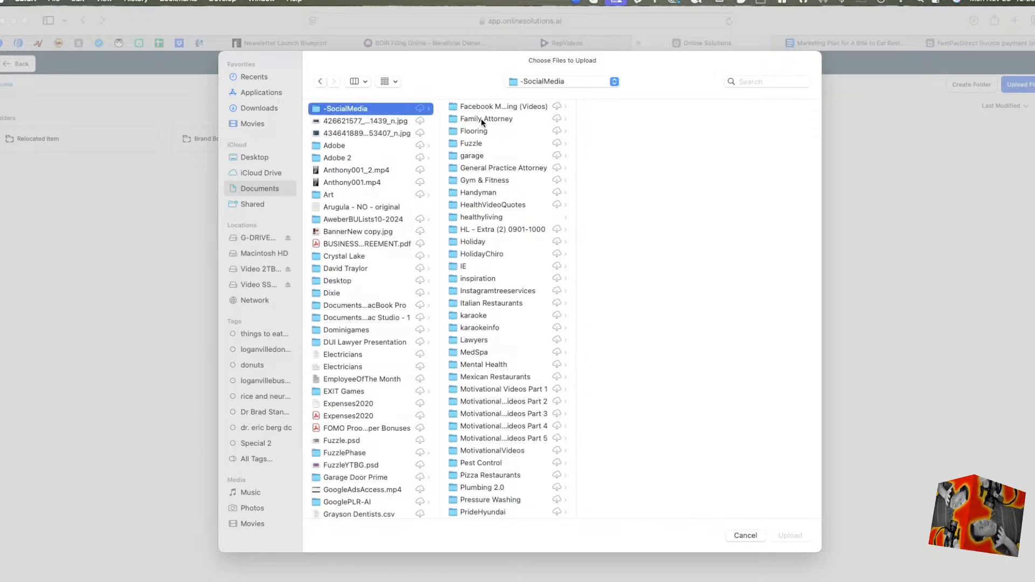
{"action": "scroll", "coordinate": [480, 118], "scroll_direction": "down", "scroll_amount": 10}
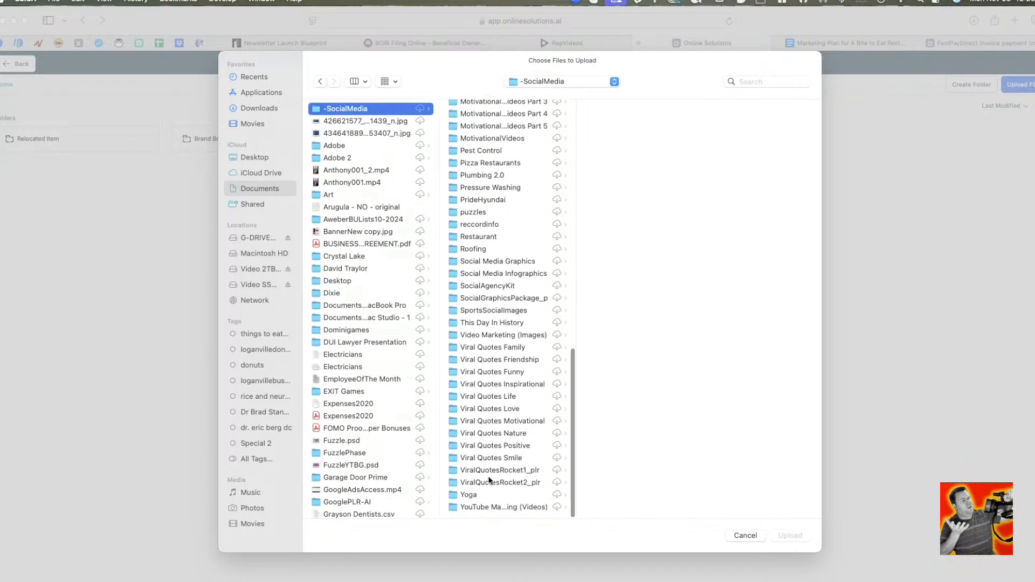
{"action": "scroll", "coordinate": [480, 448], "scroll_direction": "up", "scroll_amount": 10}
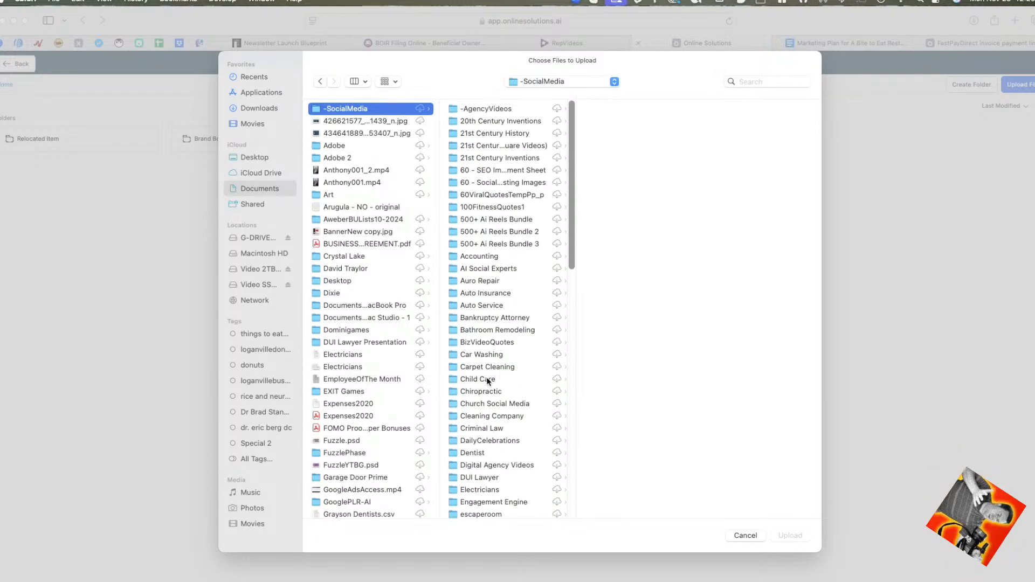
{"action": "scroll", "coordinate": [485, 310], "scroll_direction": "down", "scroll_amount": 3}
{"action": "left_click", "coordinate": [488, 228]}
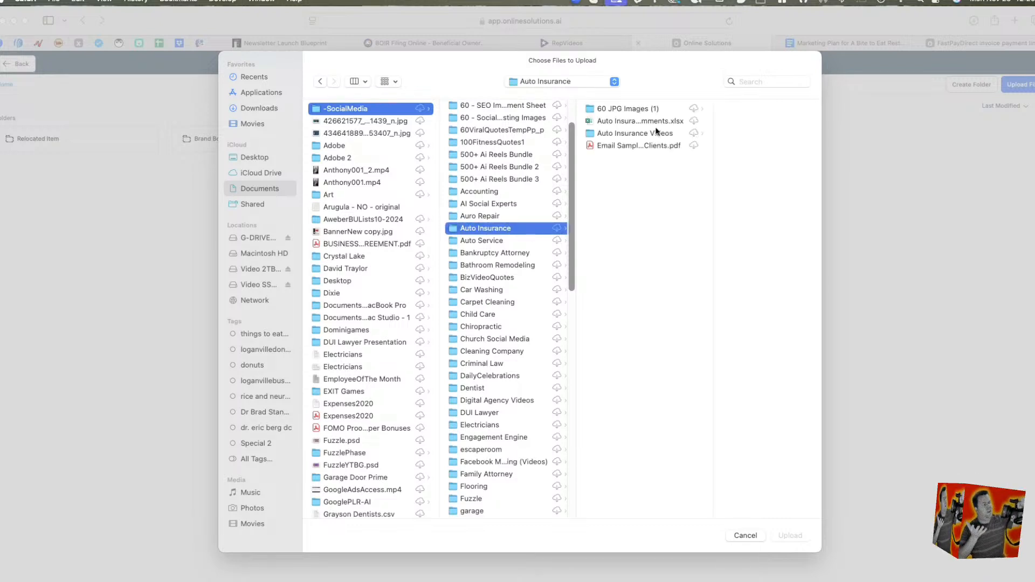
{"action": "left_click", "coordinate": [506, 241]}
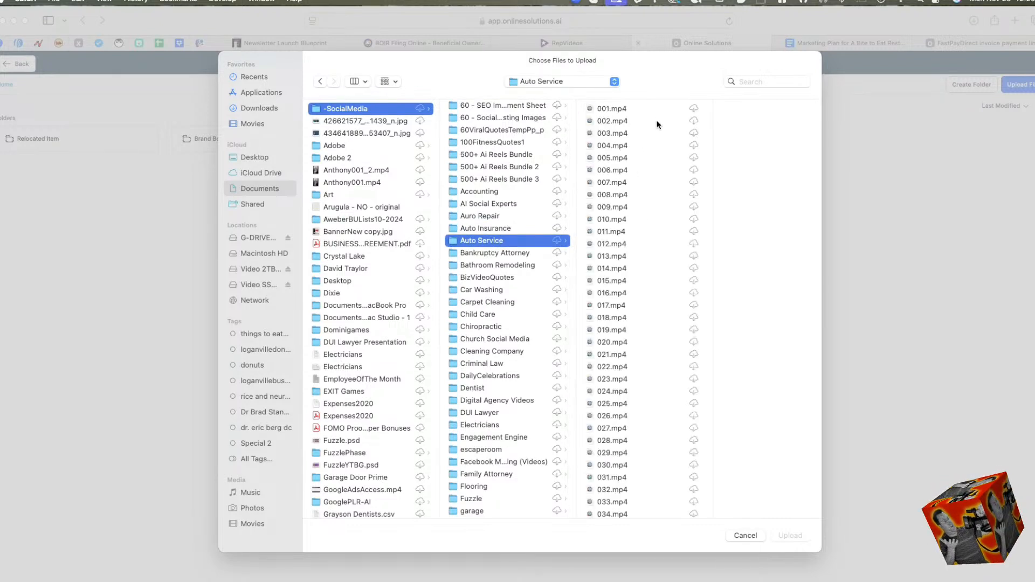
{"action": "left_click", "coordinate": [485, 253]}
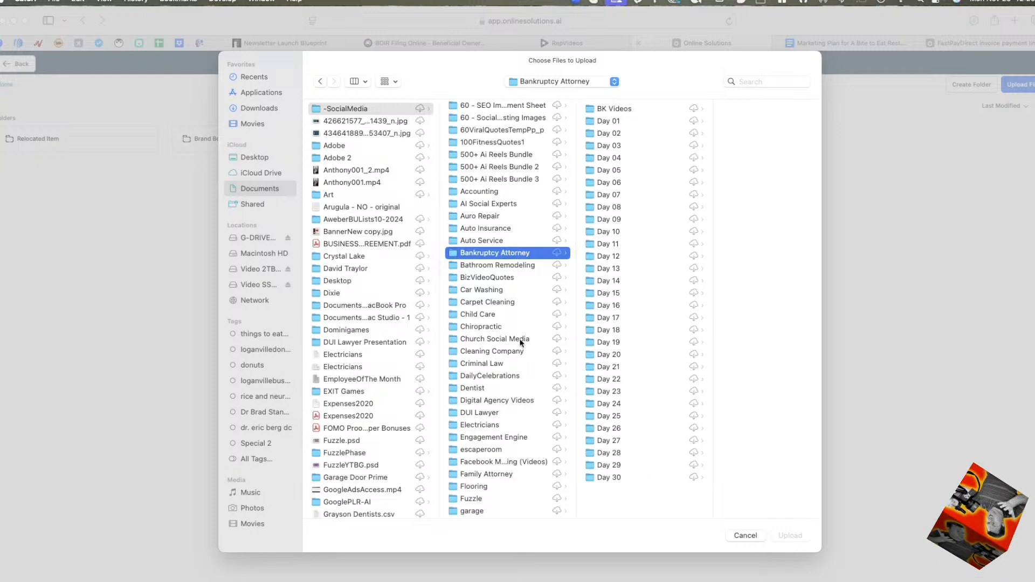
Look through the industry and quote subfolders of the -SocialMedia folder for a suitable set of post images.
{"action": "scroll", "coordinate": [523, 335], "scroll_direction": "down", "scroll_amount": 3}
{"action": "scroll", "coordinate": [523, 335], "scroll_direction": "down", "scroll_amount": 15}
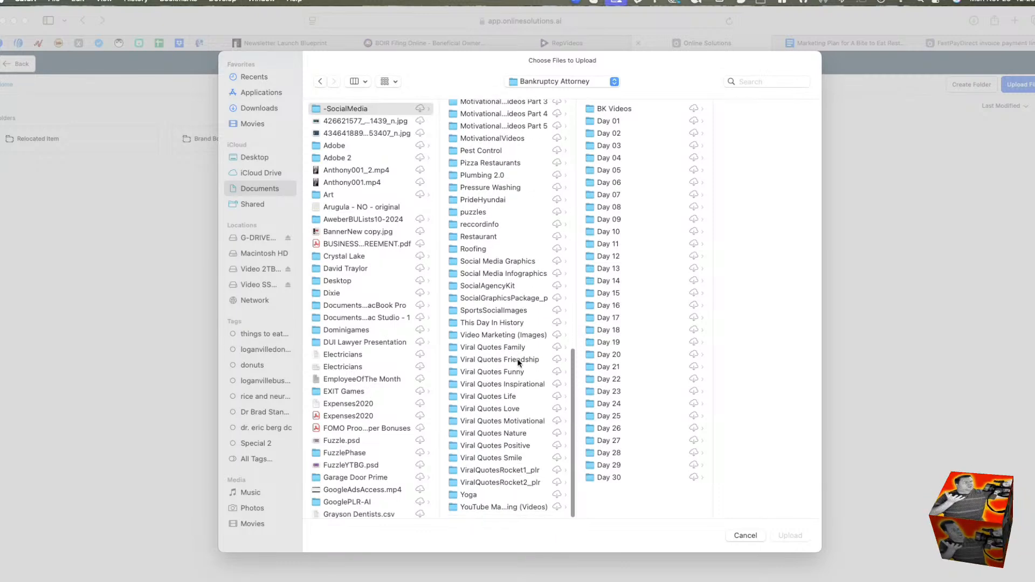
{"action": "scroll", "coordinate": [491, 318], "scroll_direction": "up", "scroll_amount": 15}
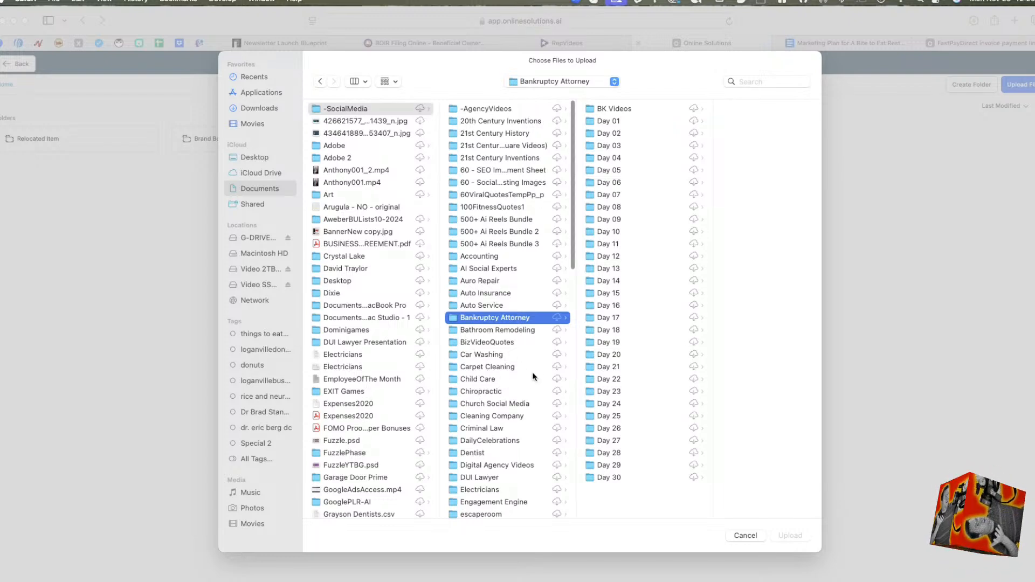
{"action": "scroll", "coordinate": [515, 343], "scroll_direction": "down", "scroll_amount": 5}
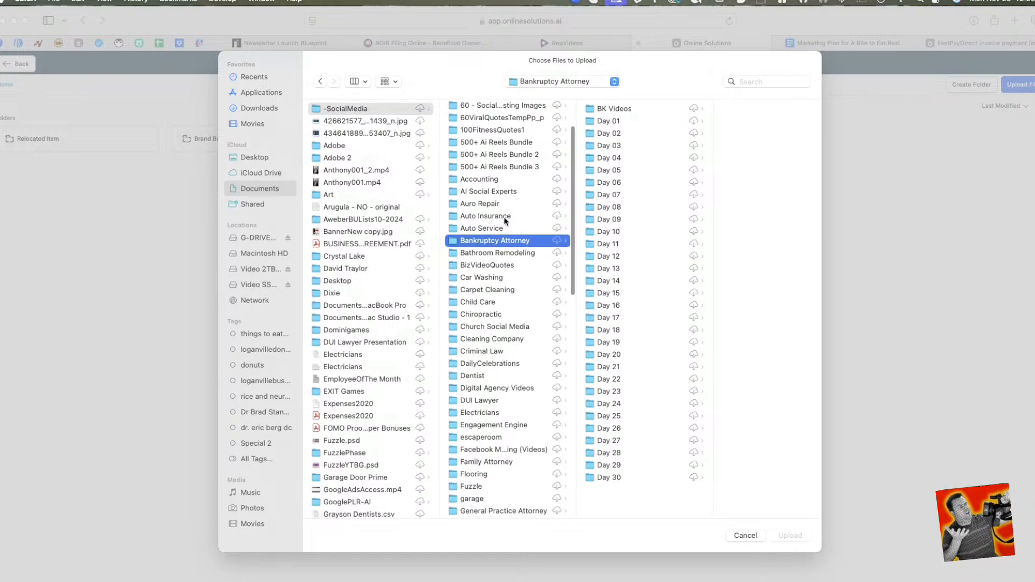
{"action": "scroll", "coordinate": [497, 160], "scroll_direction": "up", "scroll_amount": 5}
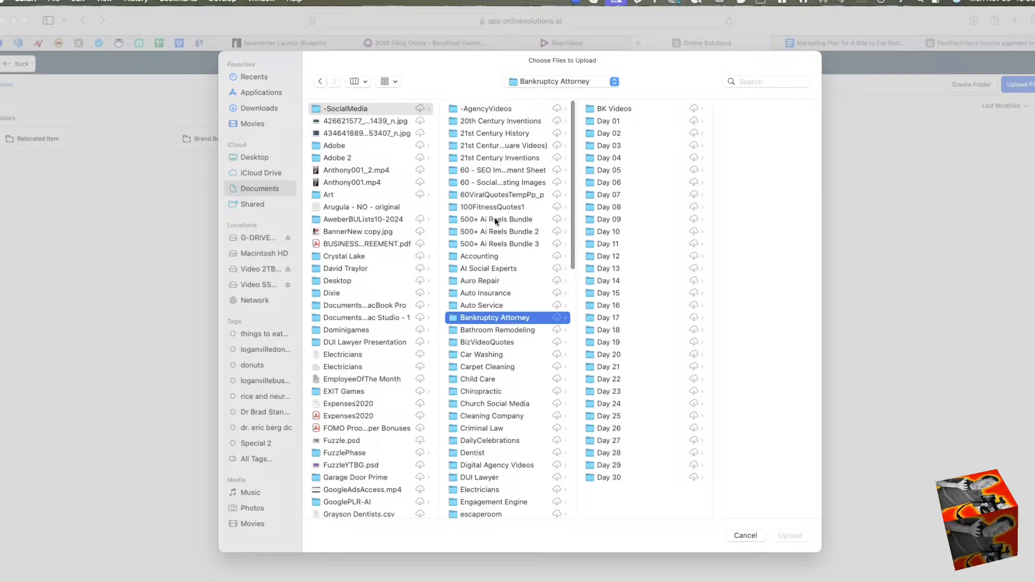
{"action": "scroll", "coordinate": [494, 218], "scroll_direction": "down", "scroll_amount": 4}
{"action": "scroll", "coordinate": [556, 308], "scroll_direction": "up", "scroll_amount": 2}
{"action": "scroll", "coordinate": [557, 309], "scroll_direction": "down", "scroll_amount": 20}
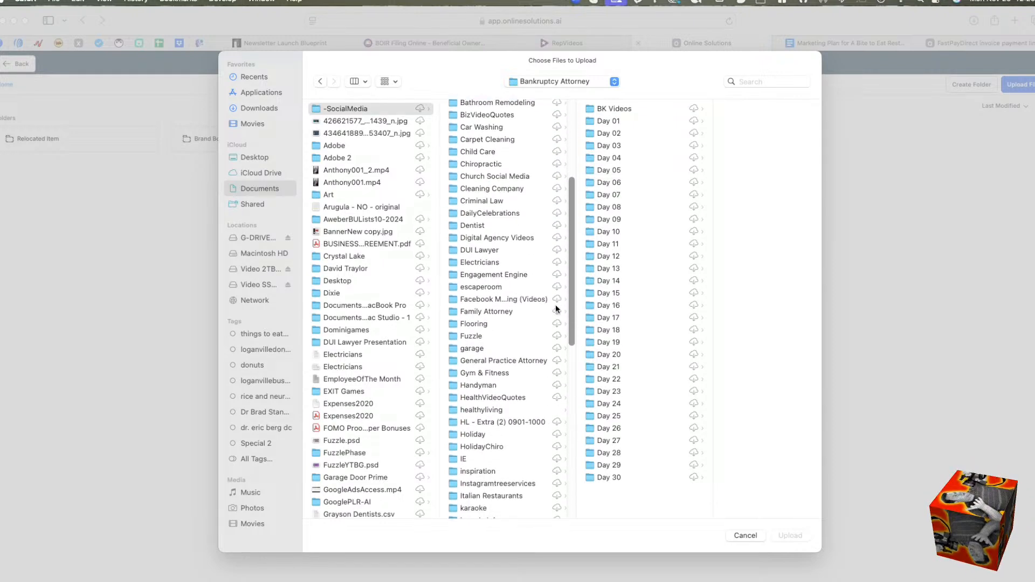
{"action": "scroll", "coordinate": [557, 309], "scroll_direction": "down", "scroll_amount": 20}
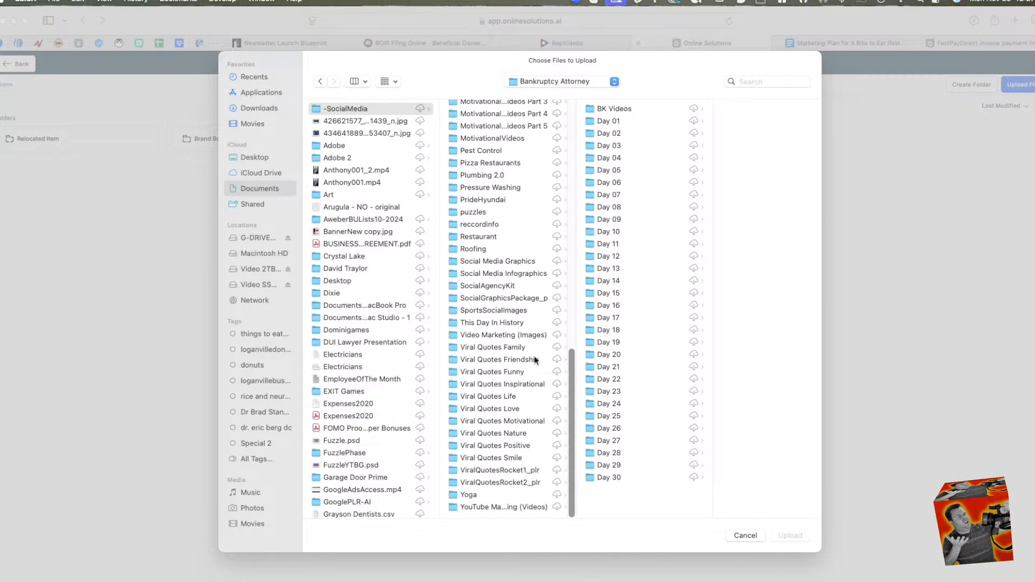
Upload 001.png from the PNGs folder of Italian Restaurants to the media library and attach it to the post.
{"action": "scroll", "coordinate": [483, 338], "scroll_direction": "up", "scroll_amount": 13}
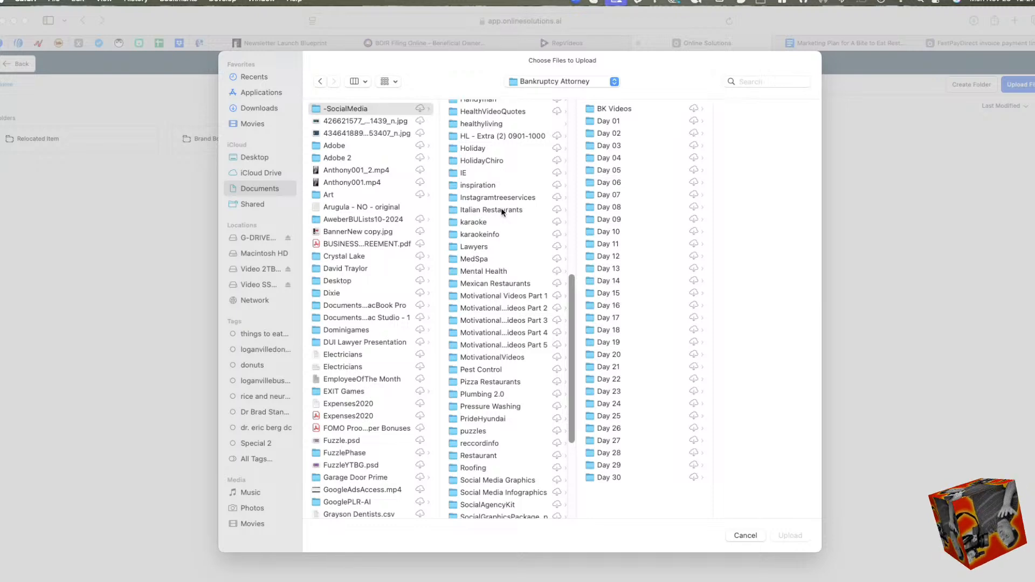
{"action": "left_click", "coordinate": [501, 210]}
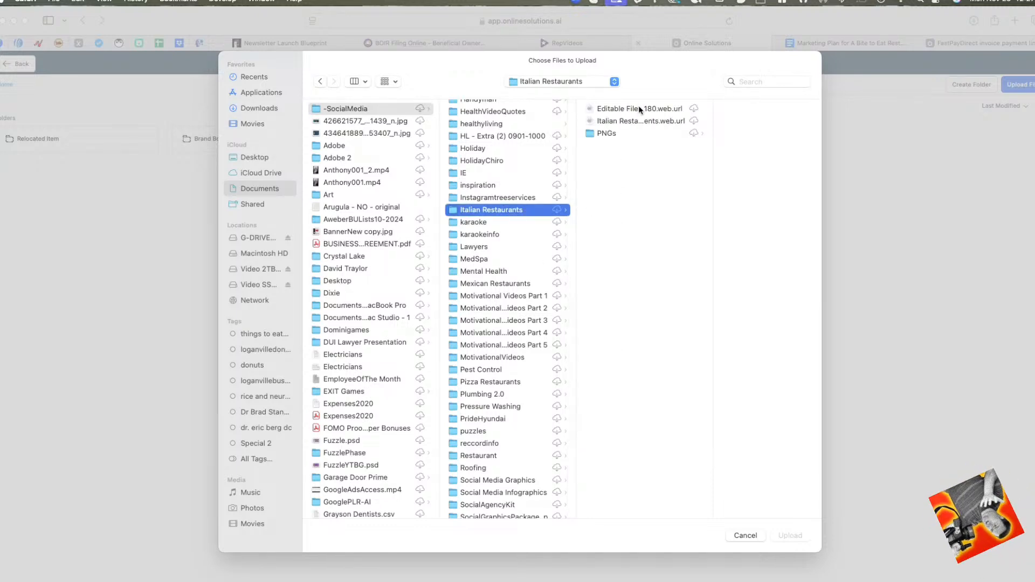
{"action": "left_click", "coordinate": [694, 133]}
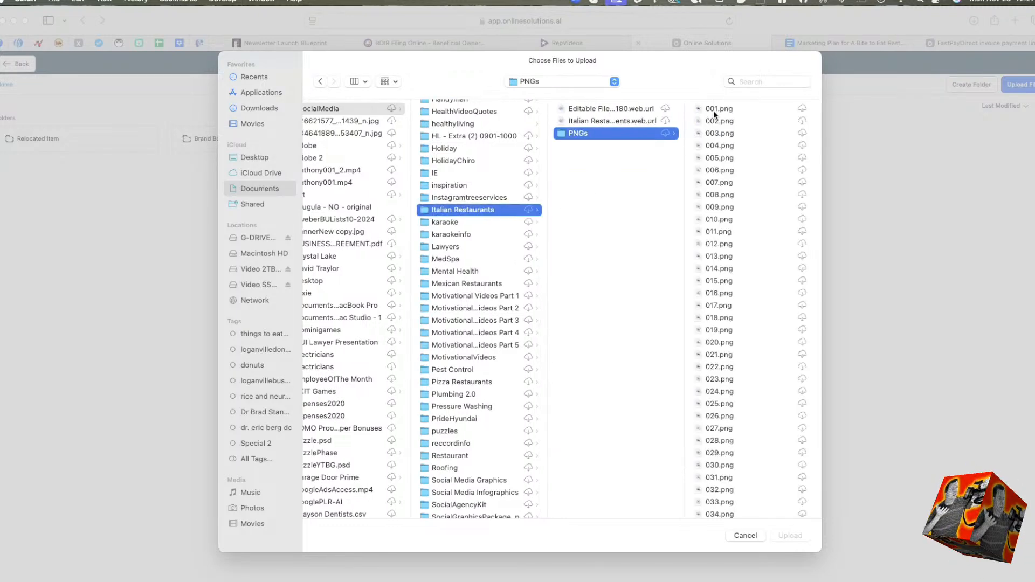
{"action": "left_click", "coordinate": [714, 110]}
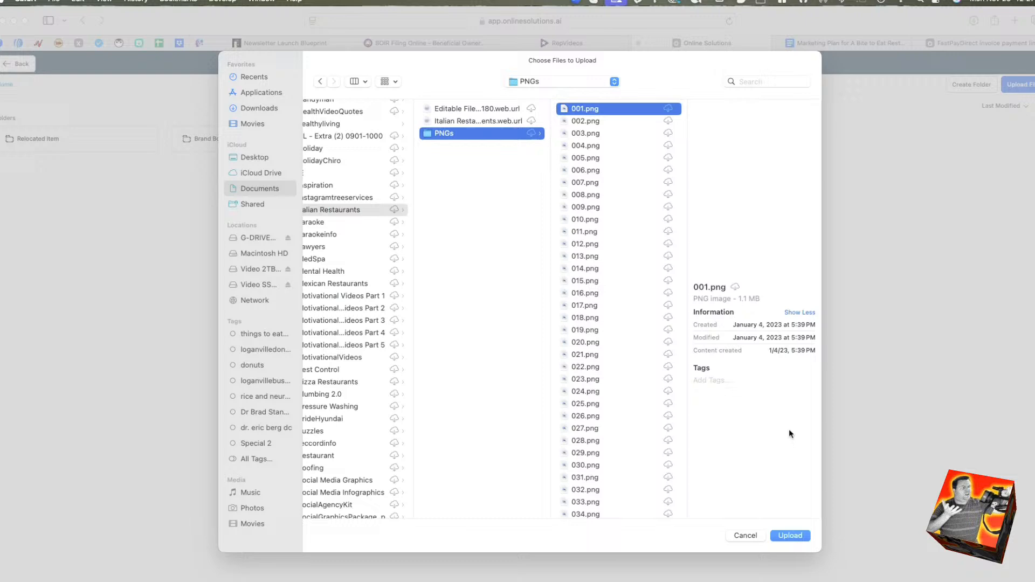
{"action": "left_click", "coordinate": [788, 535]}
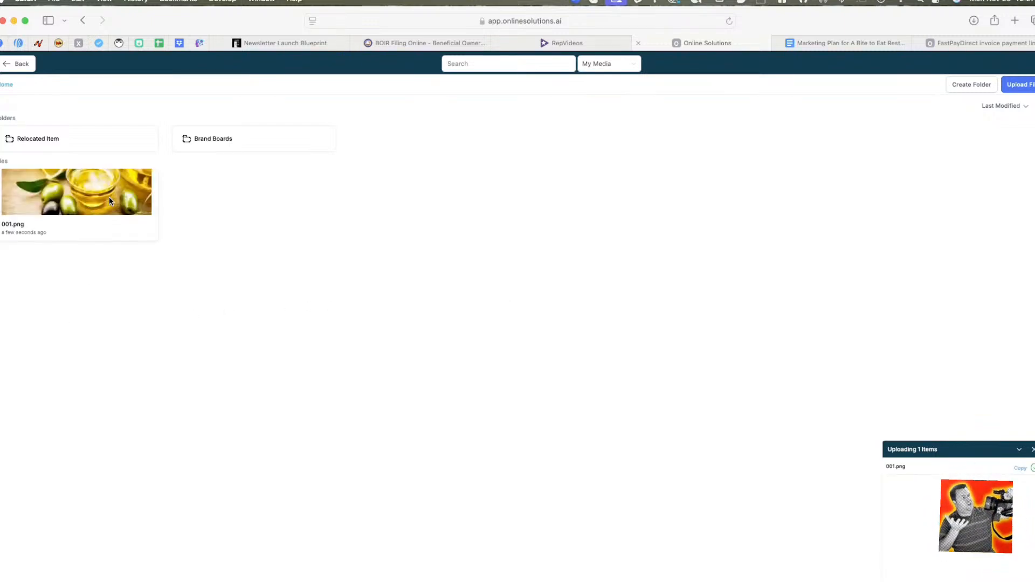
{"action": "left_click", "coordinate": [108, 196]}
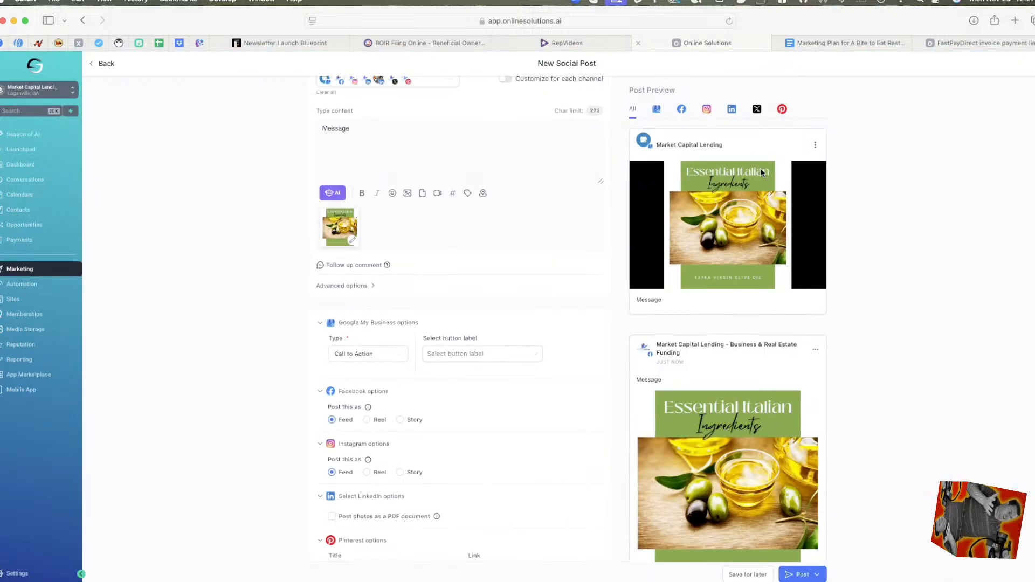
Try the Event and Offer types in the post's Google My Business options, checking the button labels available for Event.
{"action": "scroll", "coordinate": [550, 434], "scroll_direction": "down", "scroll_amount": 3}
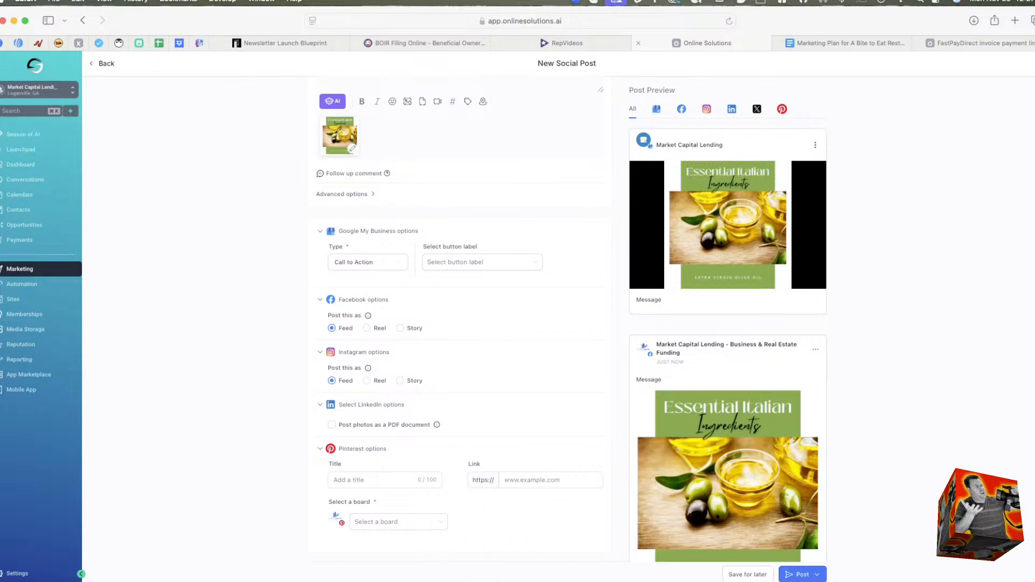
{"action": "scroll", "coordinate": [410, 409], "scroll_direction": "up", "scroll_amount": 5}
{"action": "scroll", "coordinate": [410, 411], "scroll_direction": "down", "scroll_amount": 4}
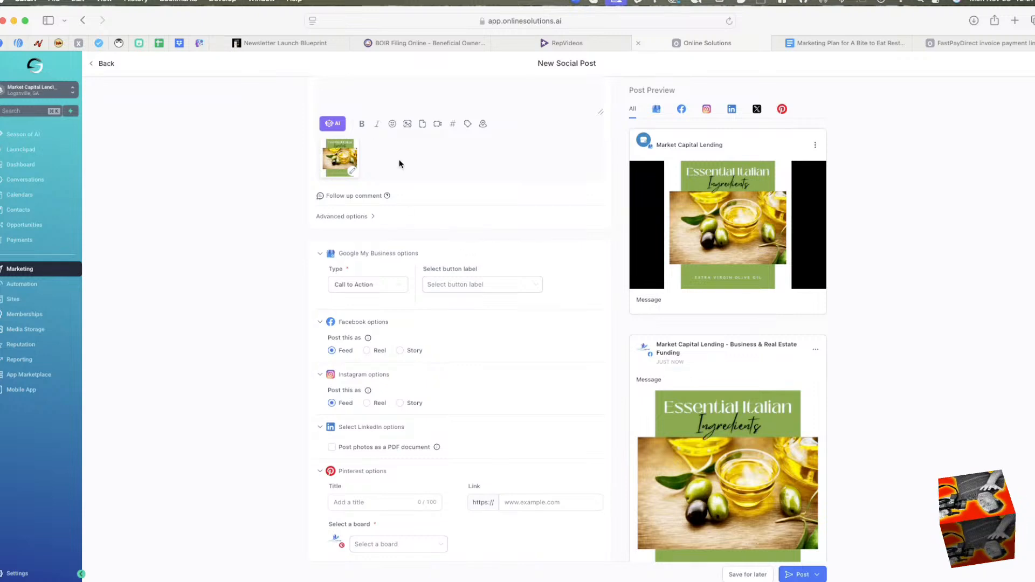
{"action": "scroll", "coordinate": [409, 103], "scroll_direction": "up", "scroll_amount": 4}
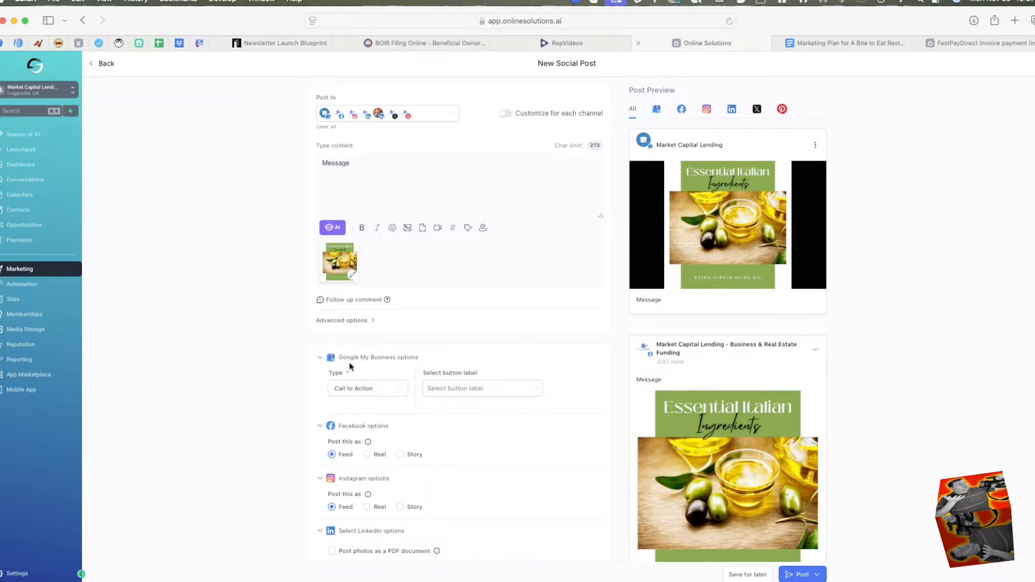
{"action": "left_click", "coordinate": [393, 392]}
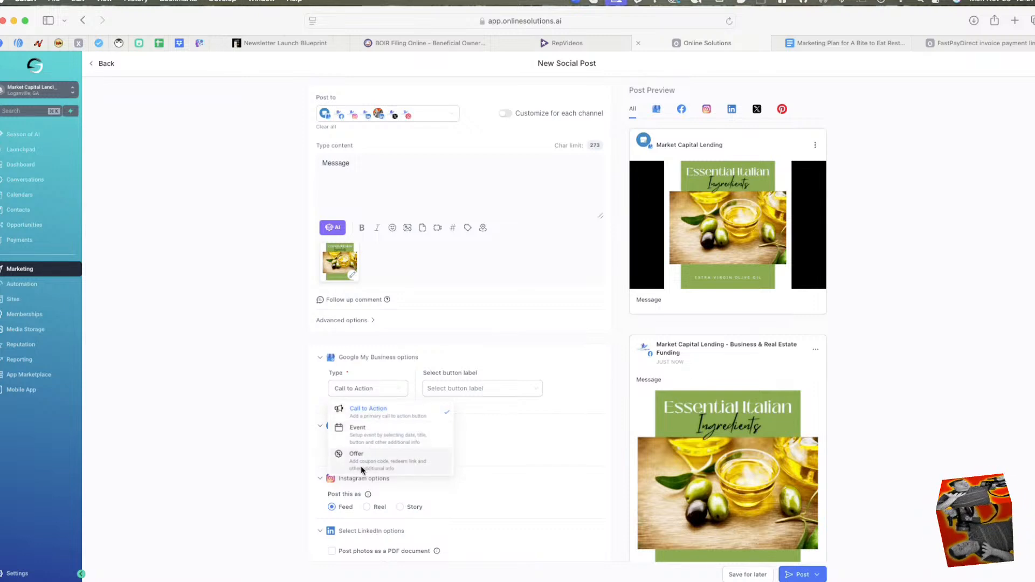
{"action": "left_click", "coordinate": [358, 427]}
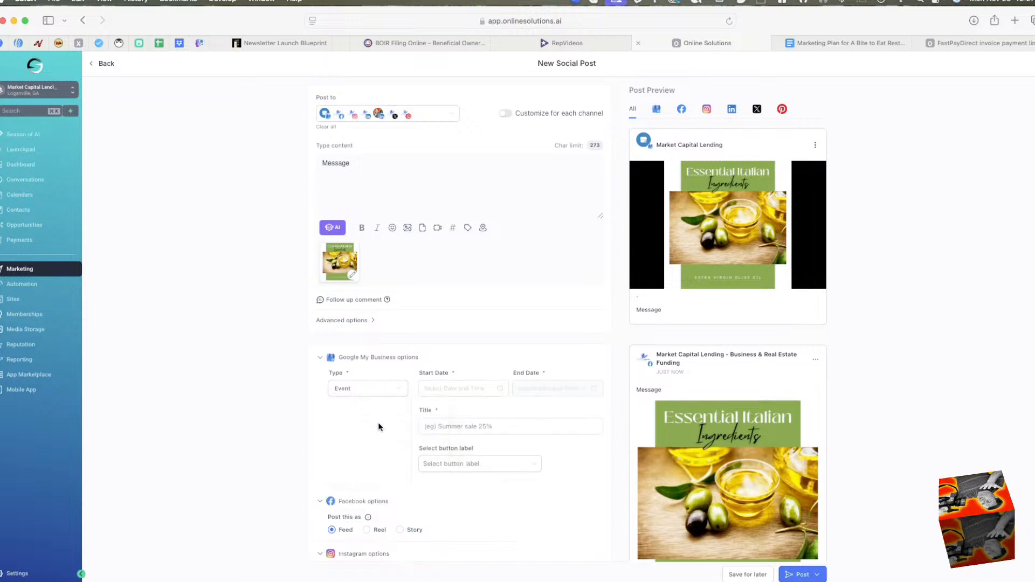
{"action": "left_click", "coordinate": [496, 465]}
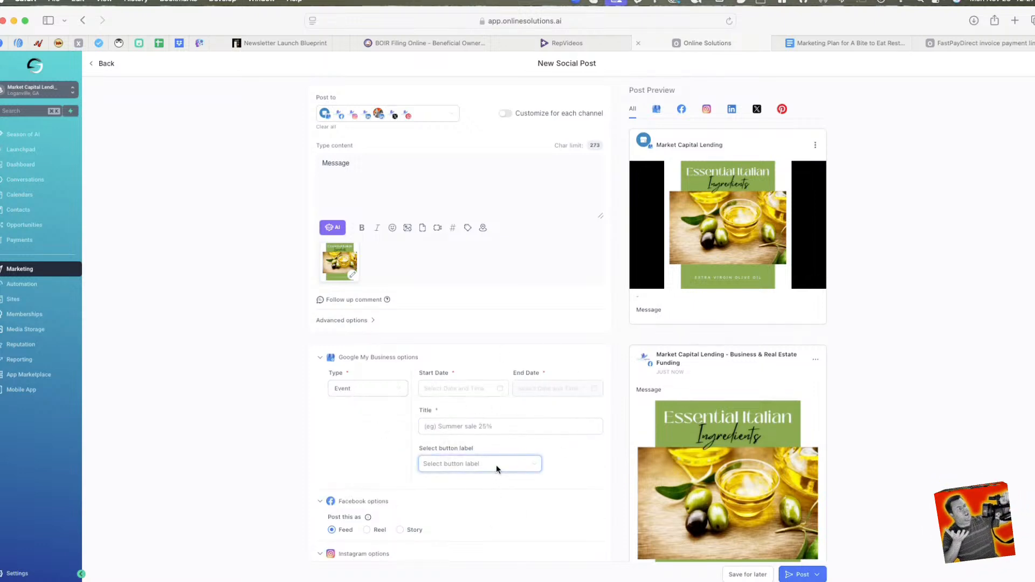
{"action": "left_click", "coordinate": [369, 385]}
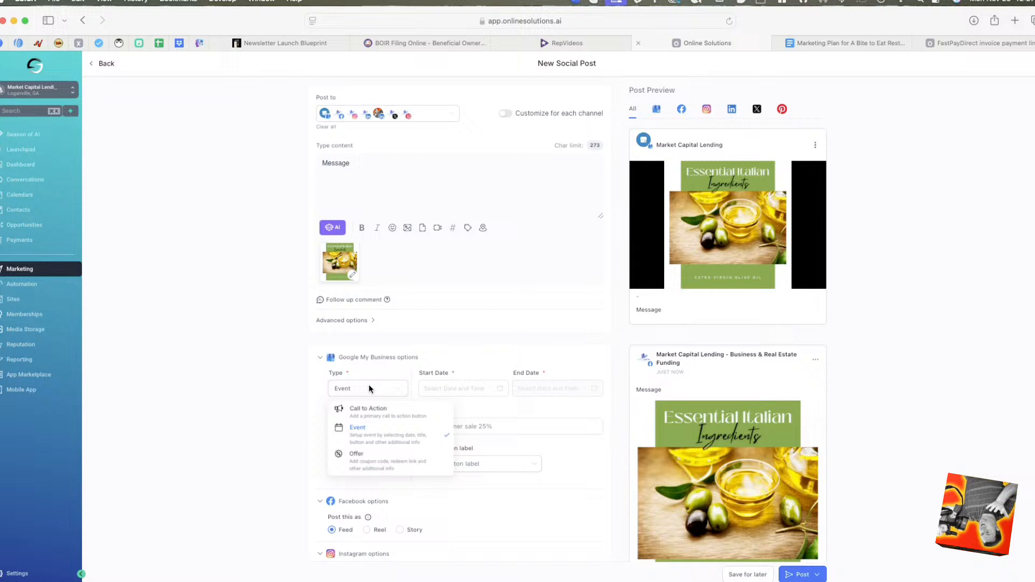
{"action": "left_click", "coordinate": [368, 458]}
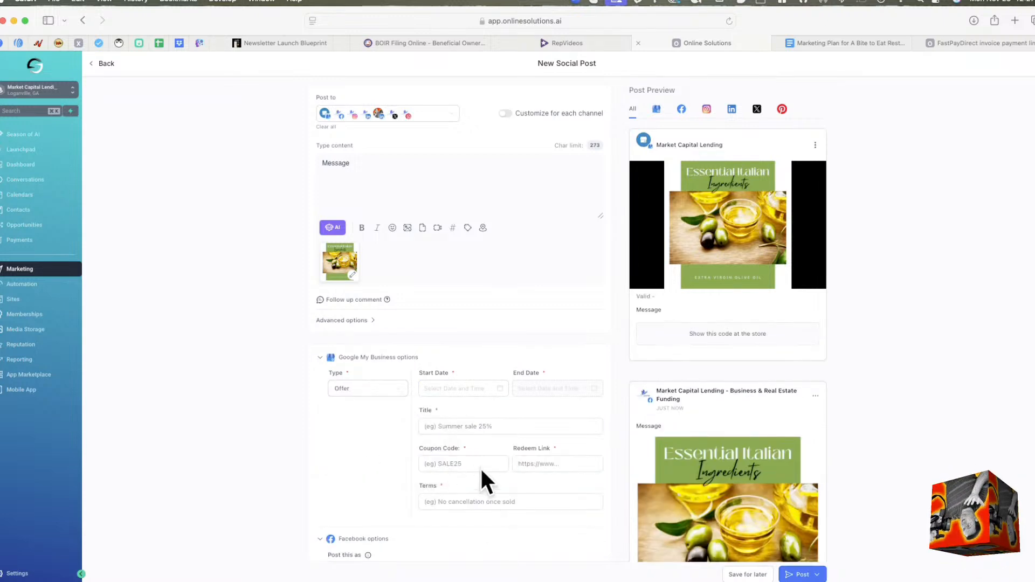
Set the Google My Business post type to Call to Action with Call as the button label.
{"action": "left_click", "coordinate": [361, 386]}
{"action": "left_click", "coordinate": [370, 413]}
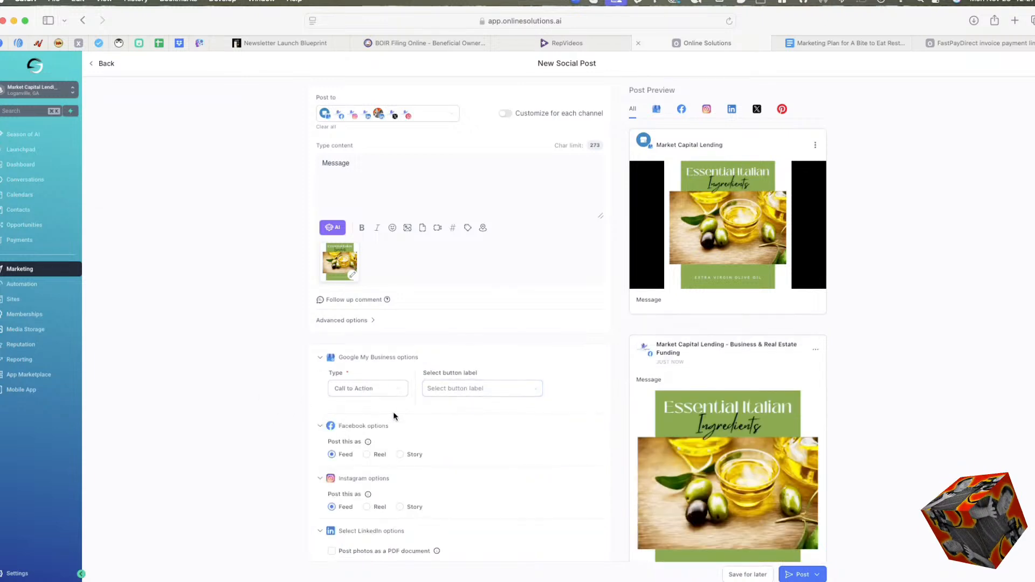
{"action": "left_click", "coordinate": [482, 389]}
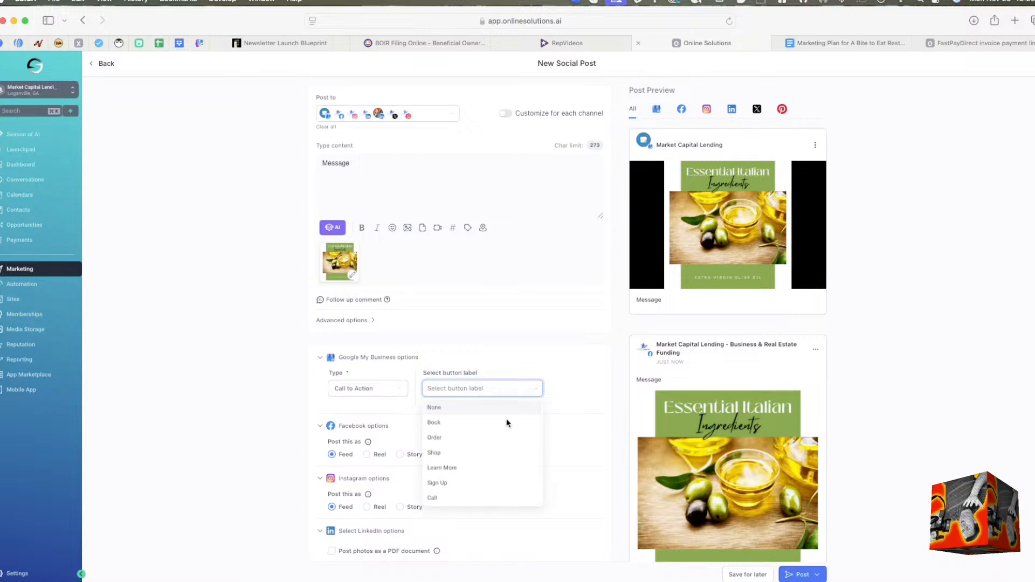
{"action": "left_click", "coordinate": [436, 499]}
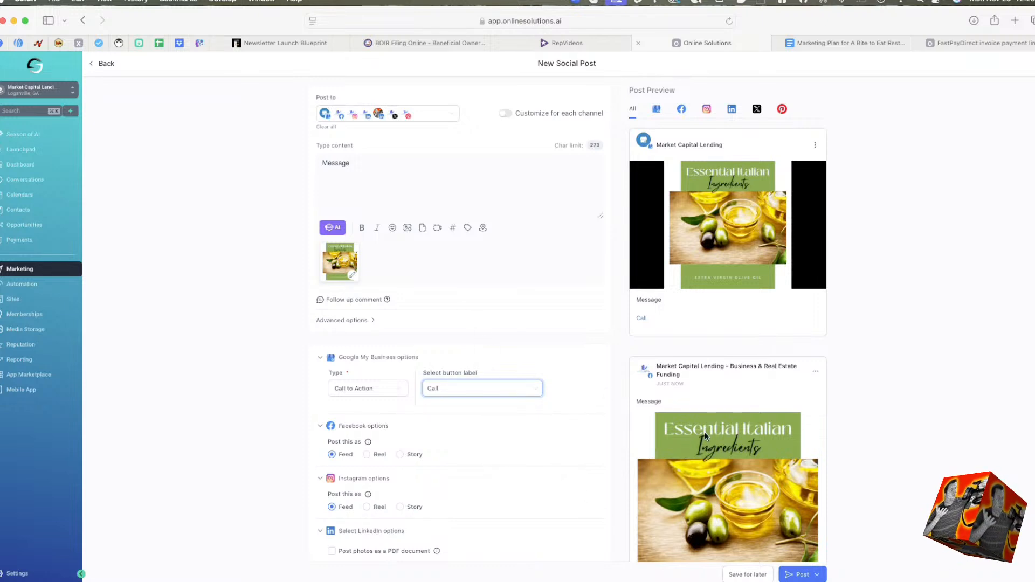
Fill in the Pinterest options with the title "Title", the link marcaplending.com and the Commercial Lending board.
{"action": "scroll", "coordinate": [539, 534], "scroll_direction": "down", "scroll_amount": 3}
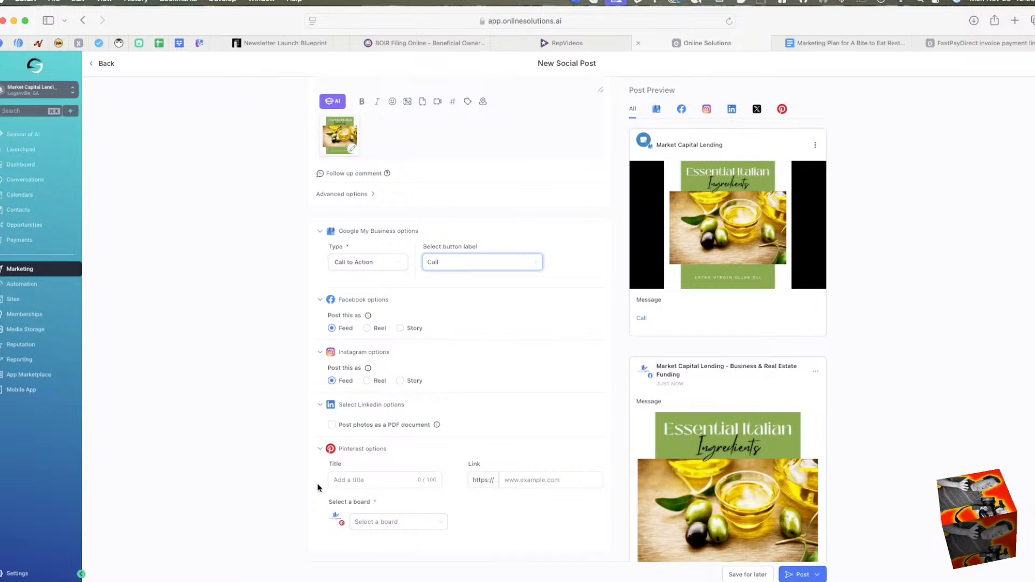
{"action": "left_click", "coordinate": [387, 477]}
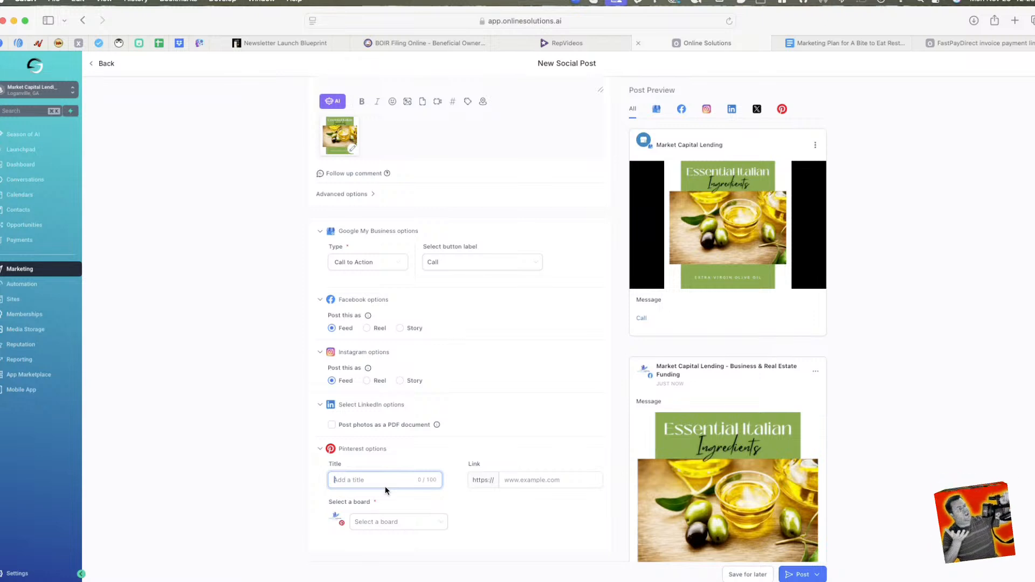
{"action": "type", "text": "Title"}
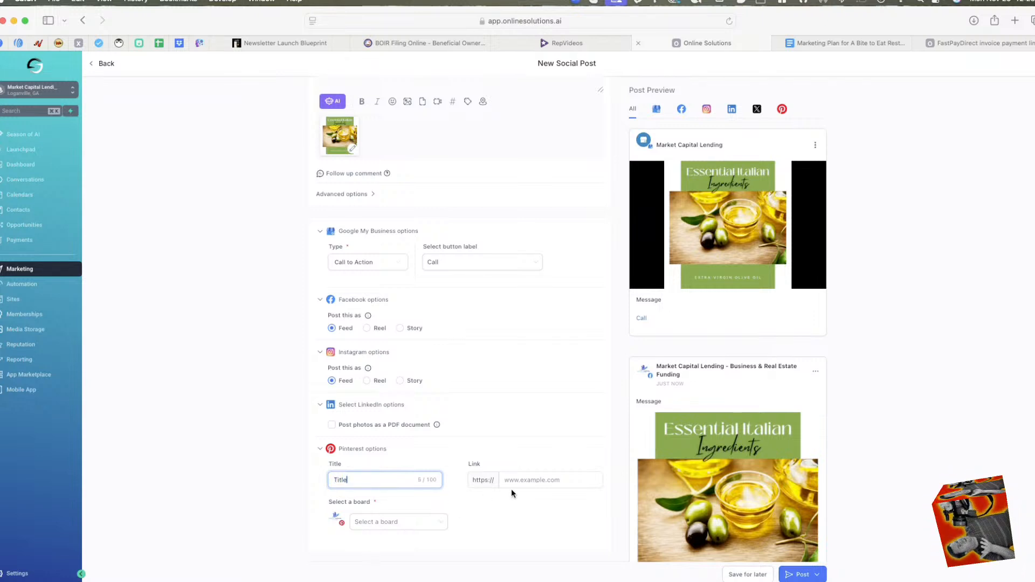
{"action": "left_click", "coordinate": [541, 481]}
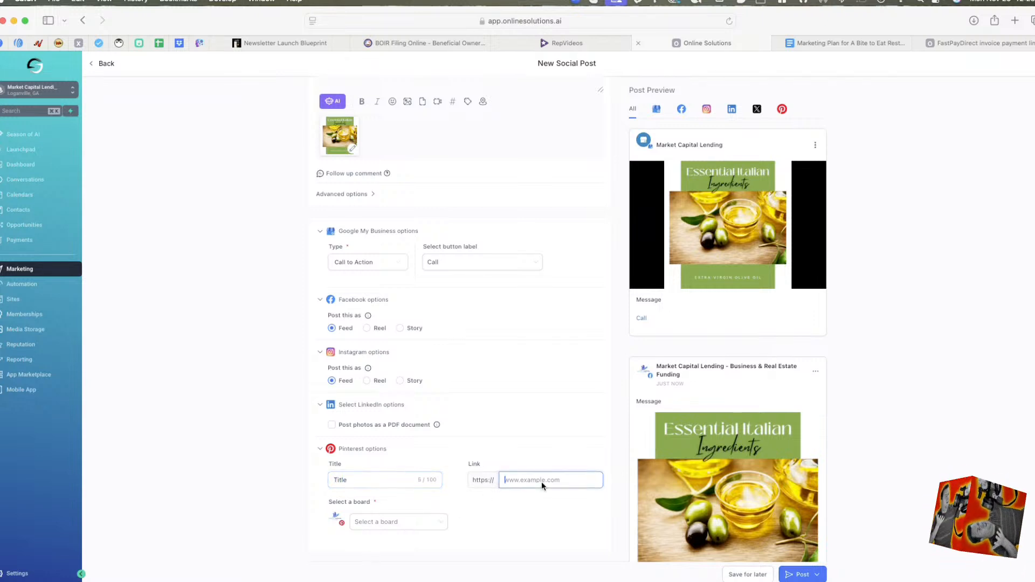
{"action": "type", "text": "marc"}
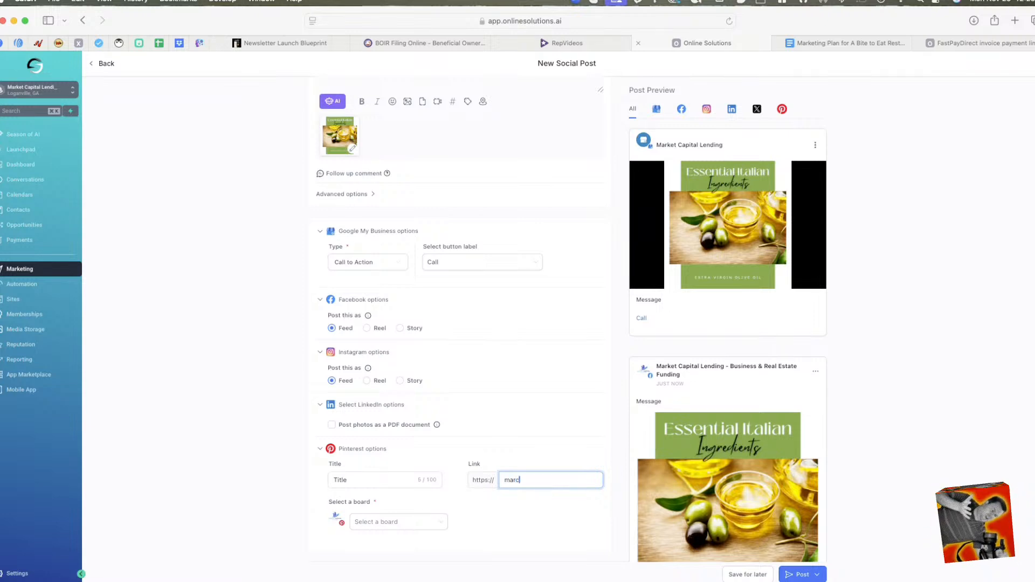
{"action": "type", "text": "aplen"}
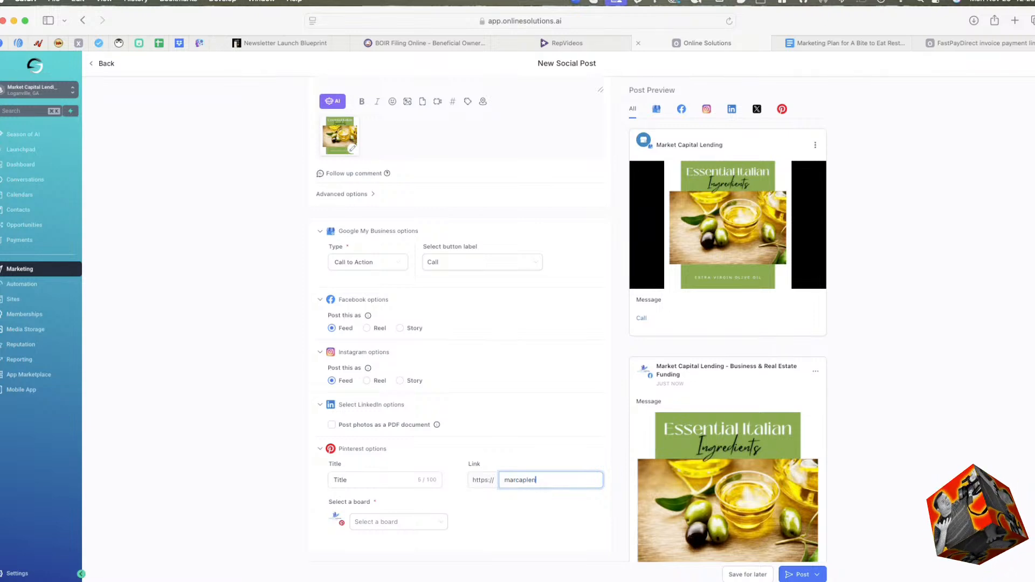
{"action": "type", "text": "ding.com"}
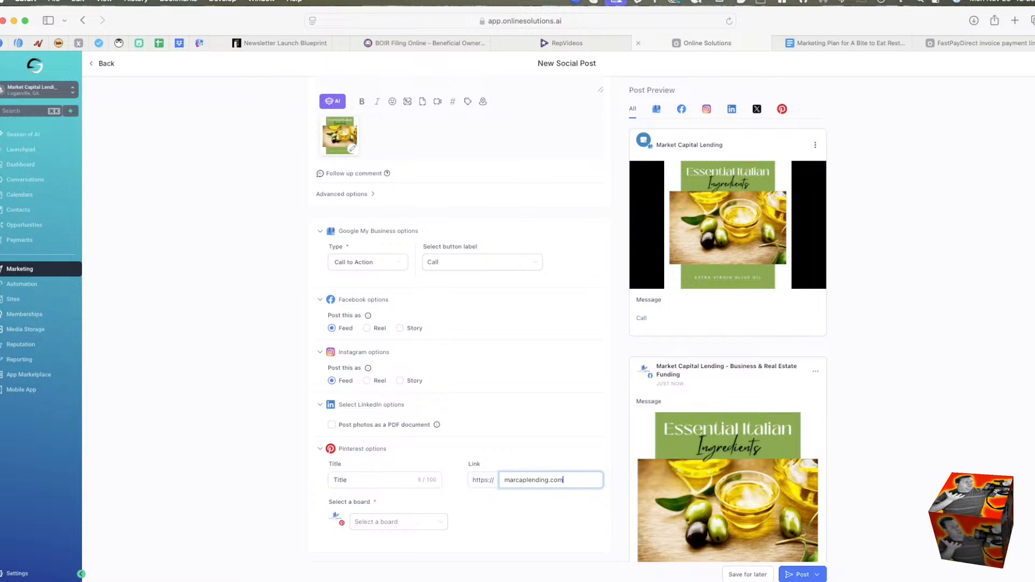
{"action": "left_click", "coordinate": [396, 522]}
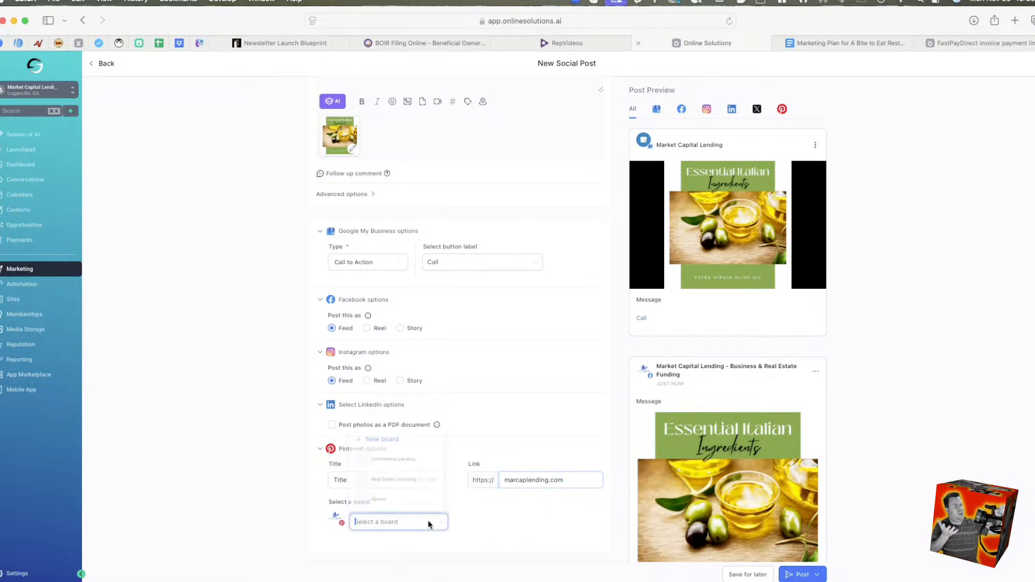
{"action": "left_click", "coordinate": [377, 456]}
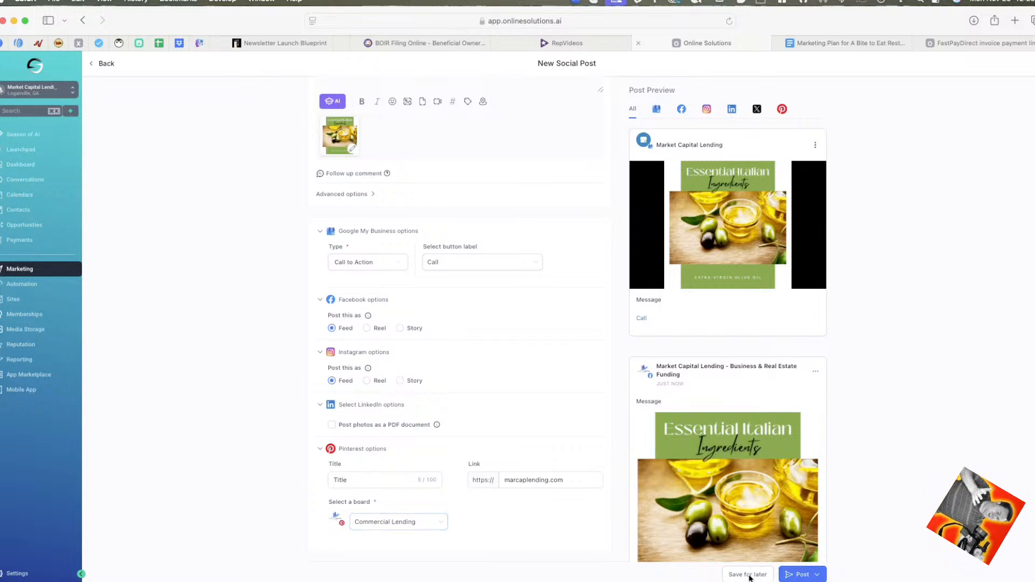
Try scheduling the post for November 27, 2024 at 08:35 PM, and cancel the scheduling.
{"action": "left_click", "coordinate": [818, 575]}
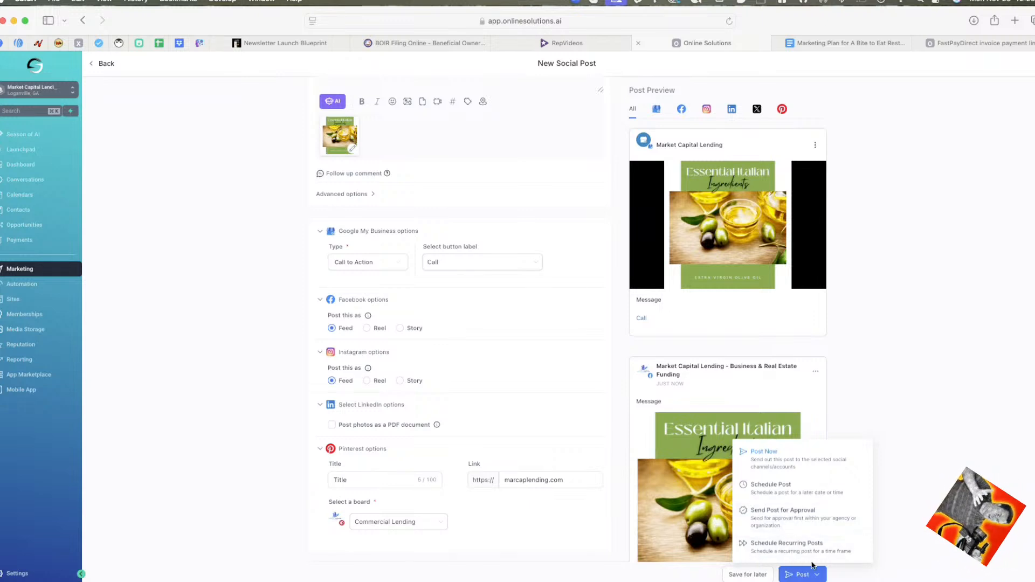
{"action": "left_click", "coordinate": [778, 490]}
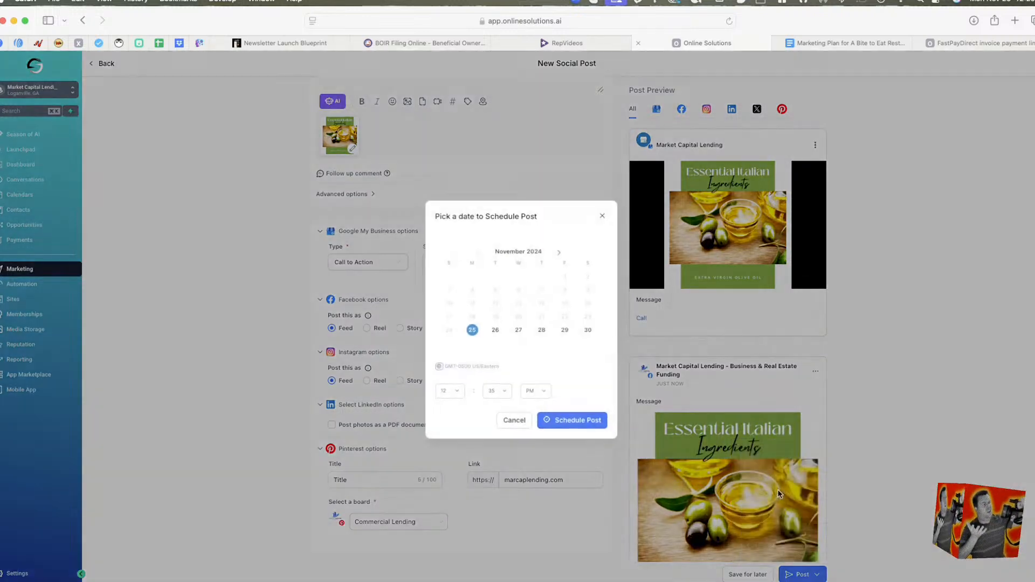
{"action": "left_click", "coordinate": [513, 332]}
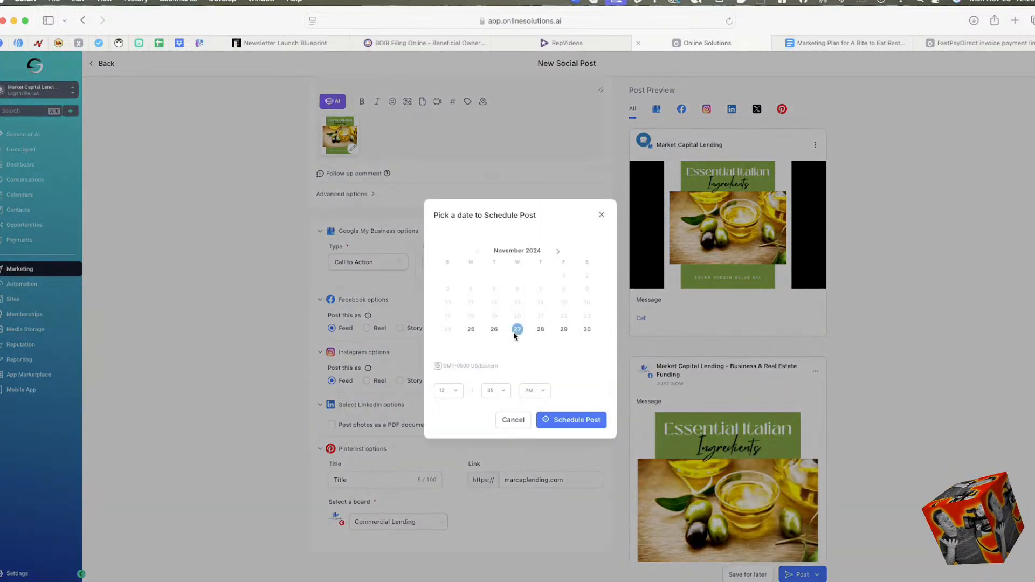
{"action": "left_click", "coordinate": [456, 391]}
{"action": "left_click", "coordinate": [445, 349]}
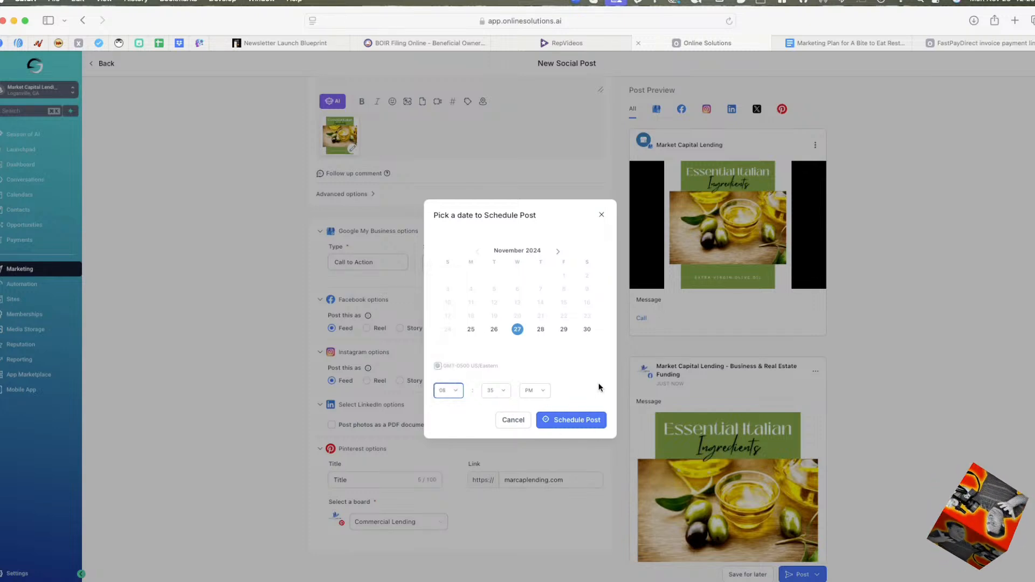
{"action": "left_click", "coordinate": [512, 421]}
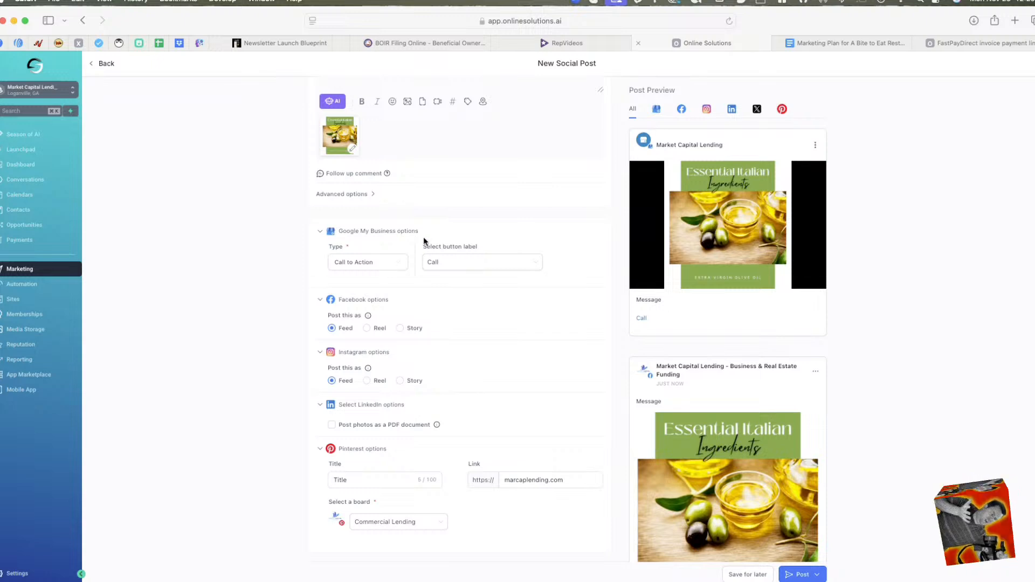
{"action": "scroll", "coordinate": [492, 230], "scroll_direction": "up", "scroll_amount": 3}
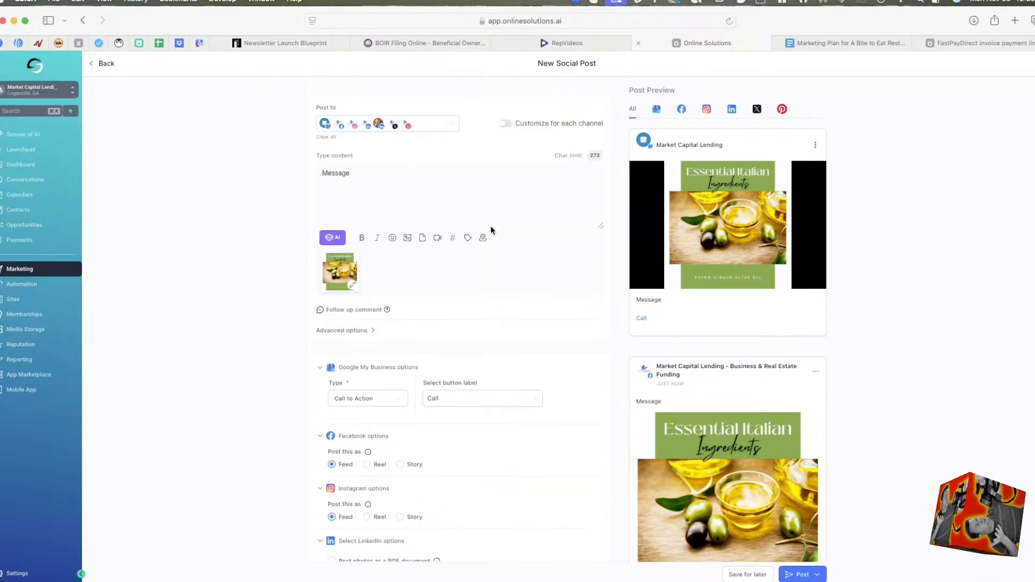
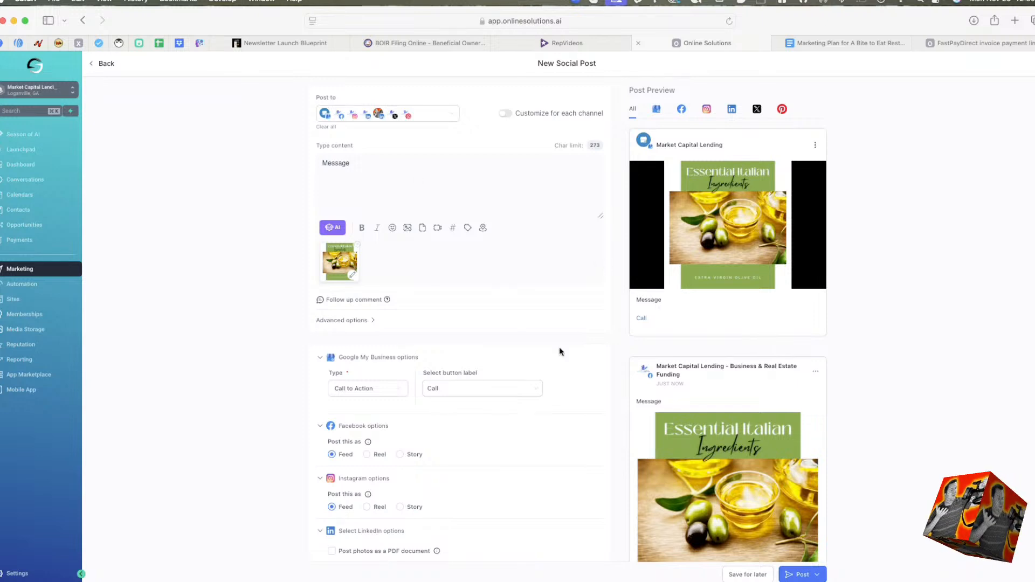
Leave the new social post for the Social Planner and look over the other Marketing tools, including the Trigger Links options.
{"action": "scroll", "coordinate": [434, 291], "scroll_direction": "down", "scroll_amount": 3}
{"action": "scroll", "coordinate": [435, 291], "scroll_direction": "up", "scroll_amount": 3}
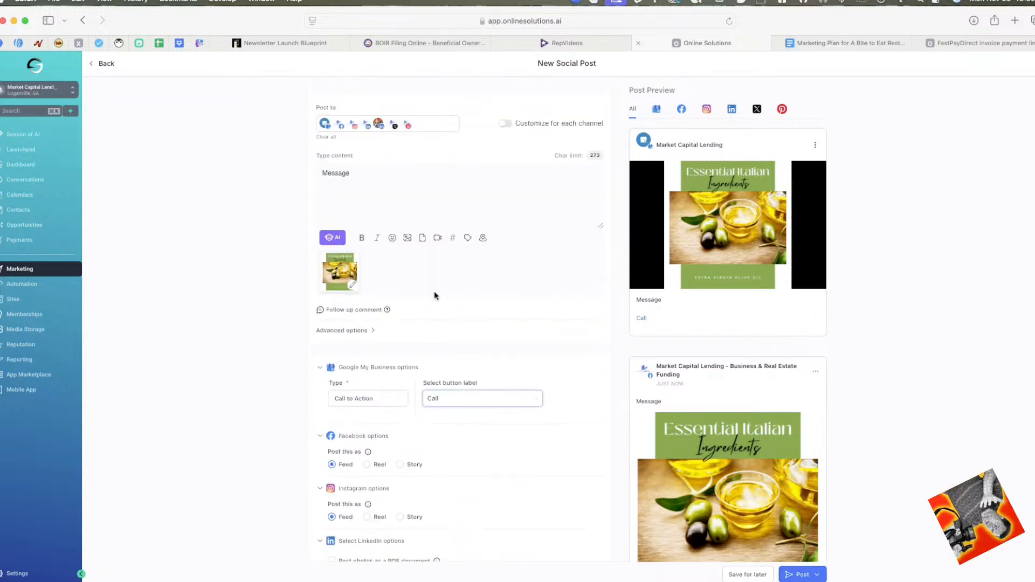
{"action": "scroll", "coordinate": [472, 296], "scroll_direction": "down", "scroll_amount": 3}
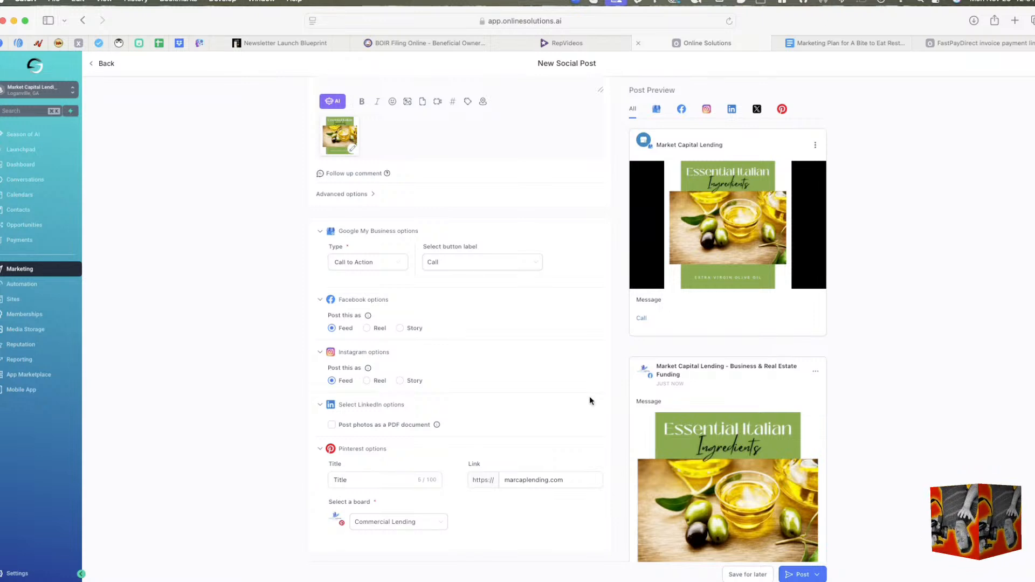
{"action": "scroll", "coordinate": [307, 336], "scroll_direction": "up", "scroll_amount": 3}
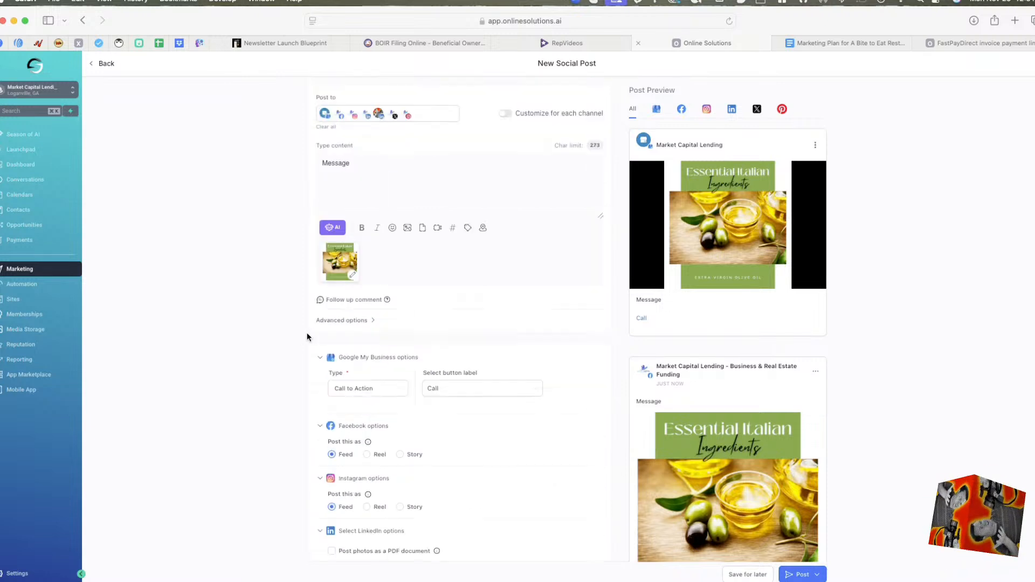
{"action": "left_click", "coordinate": [101, 69]}
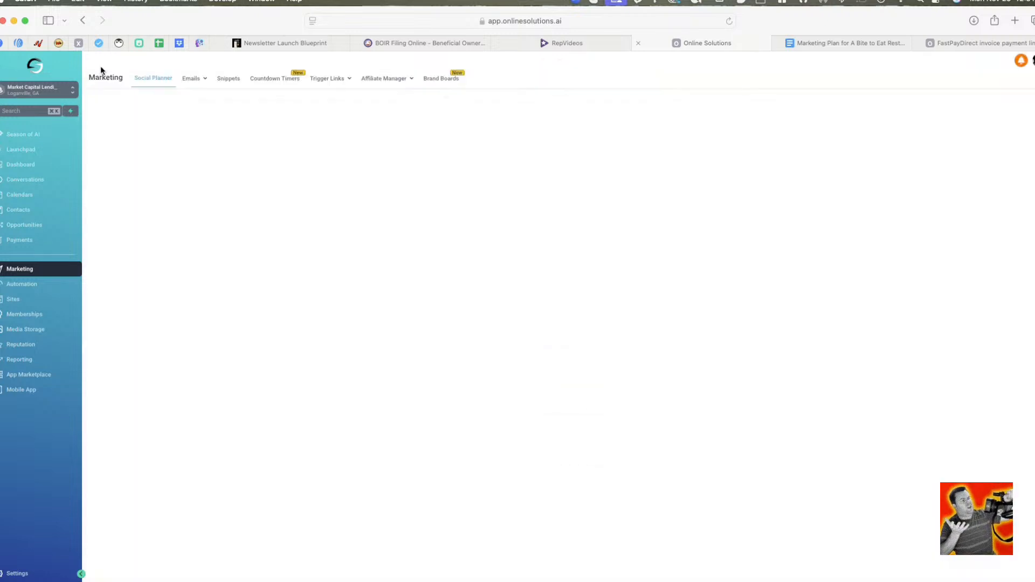
{"action": "mouse_move", "coordinate": [203, 80]}
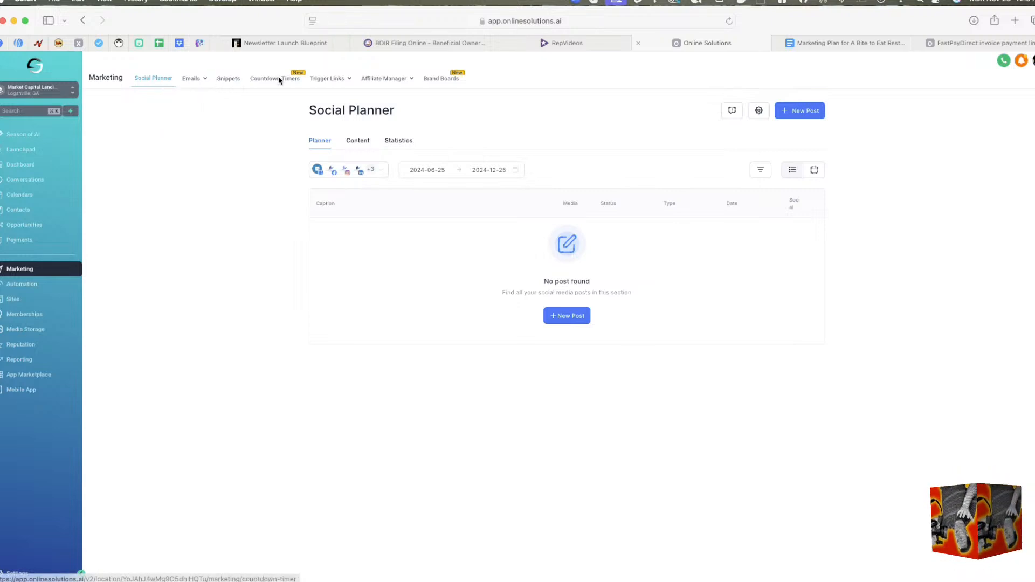
{"action": "mouse_move", "coordinate": [318, 81]}
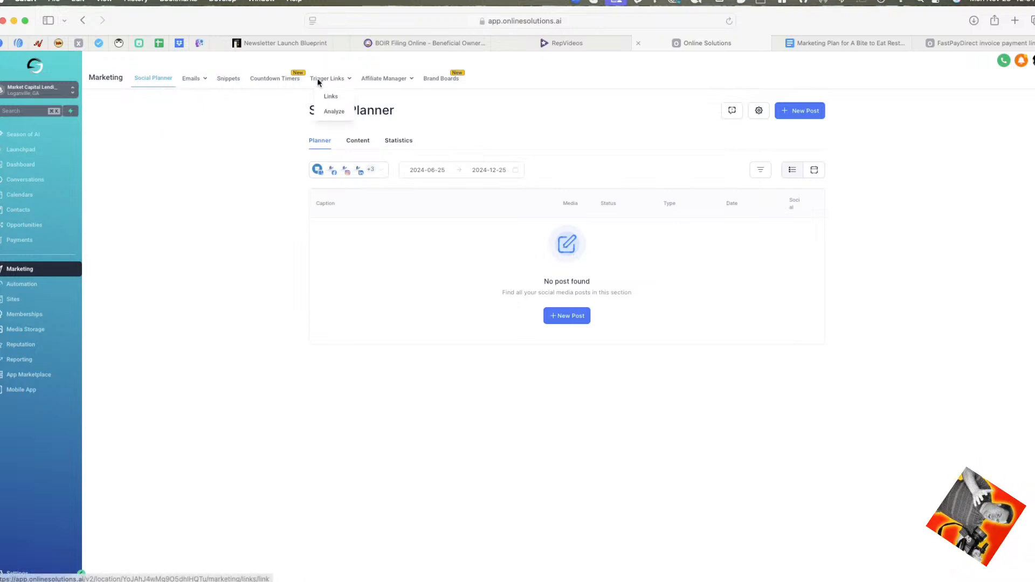
{"action": "mouse_move", "coordinate": [361, 79]}
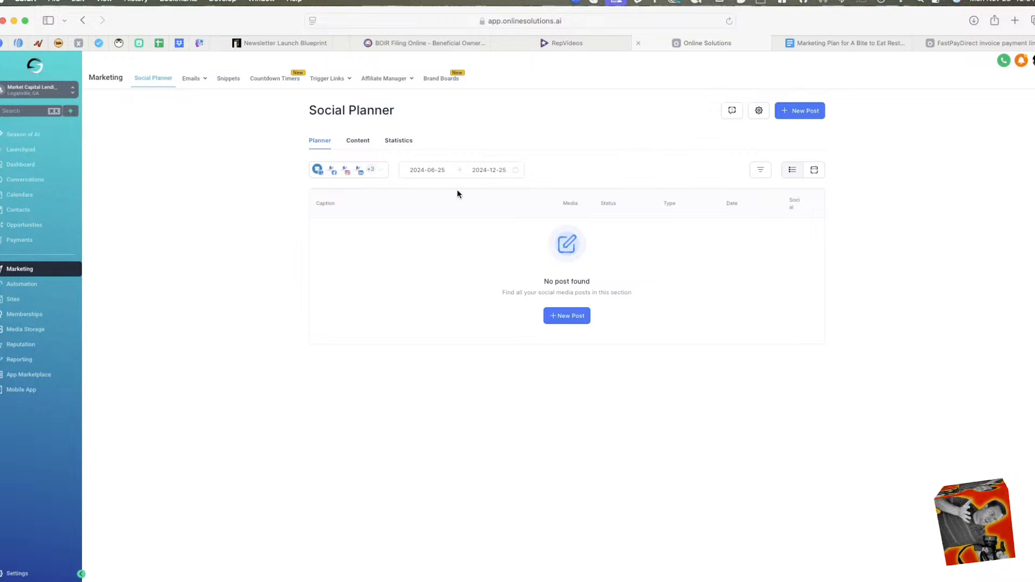
Create an automation workflow from the No-Show Nurture recipe within the Marketing Workflows folder and dismiss the multiple opportunities notice.
{"action": "left_click", "coordinate": [32, 291]}
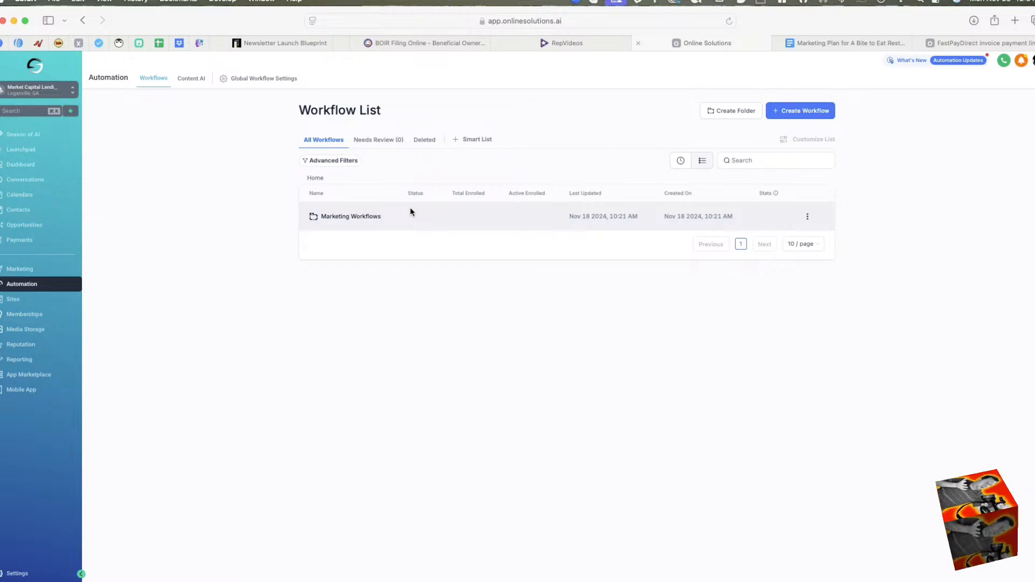
{"action": "left_click", "coordinate": [361, 217]}
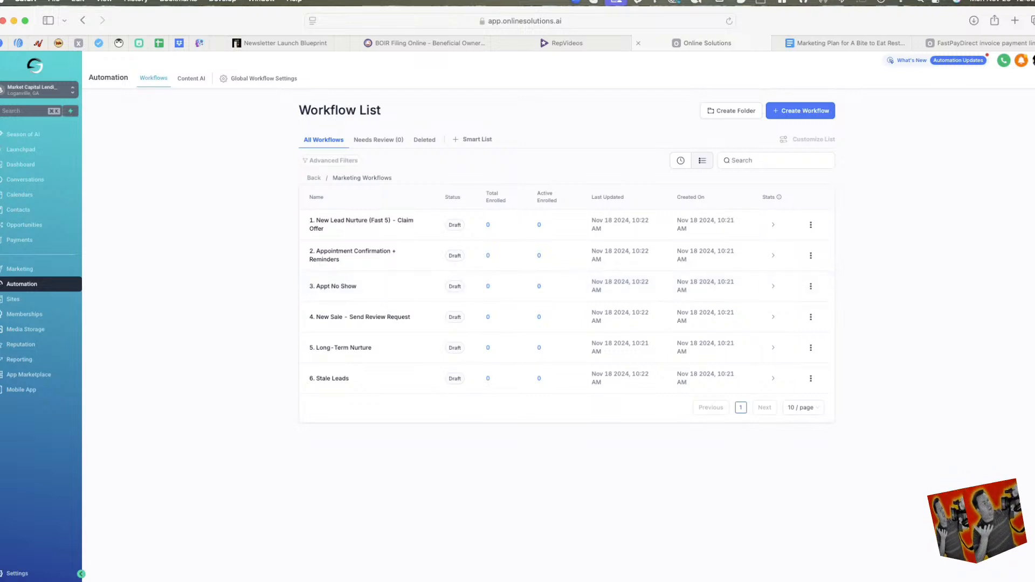
{"action": "left_click", "coordinate": [800, 115]}
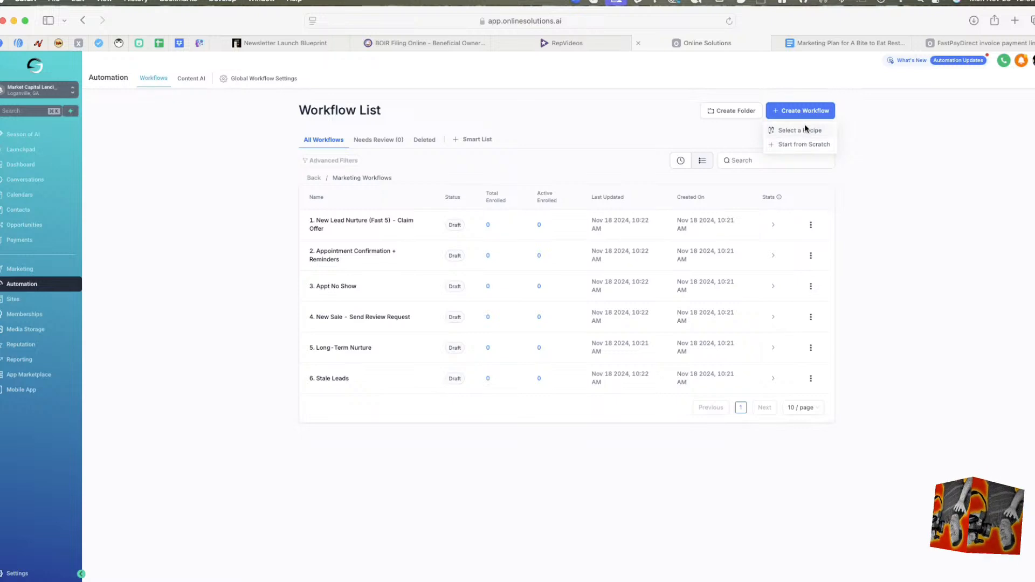
{"action": "left_click", "coordinate": [803, 132]}
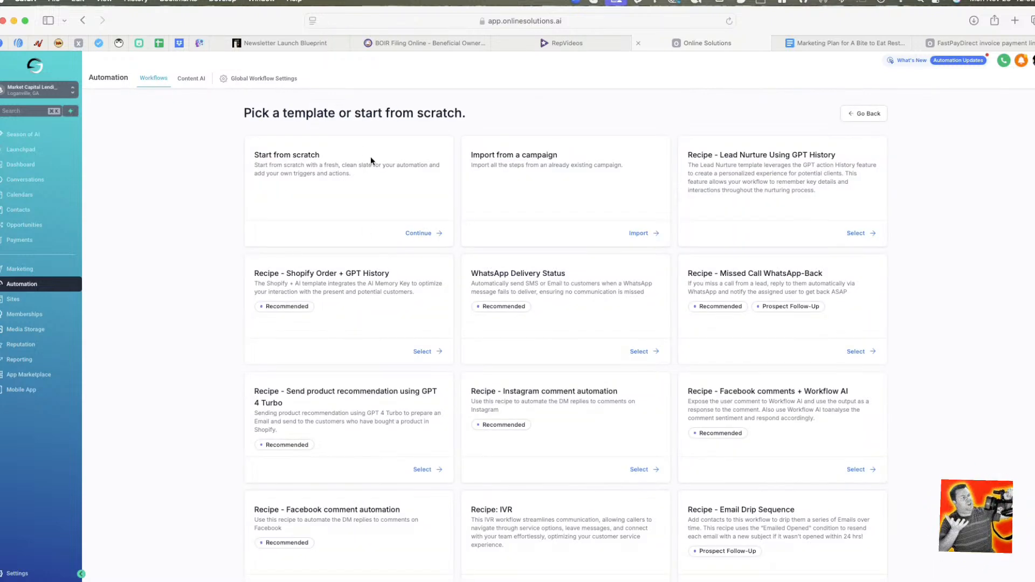
{"action": "scroll", "coordinate": [405, 295], "scroll_direction": "down", "scroll_amount": 3}
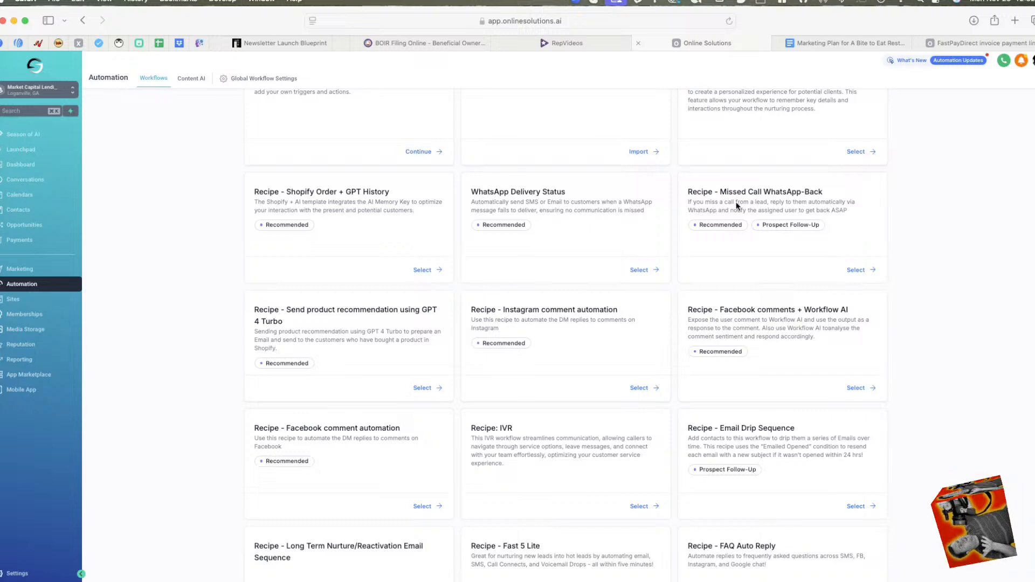
{"action": "scroll", "coordinate": [728, 329], "scroll_direction": "down", "scroll_amount": 10}
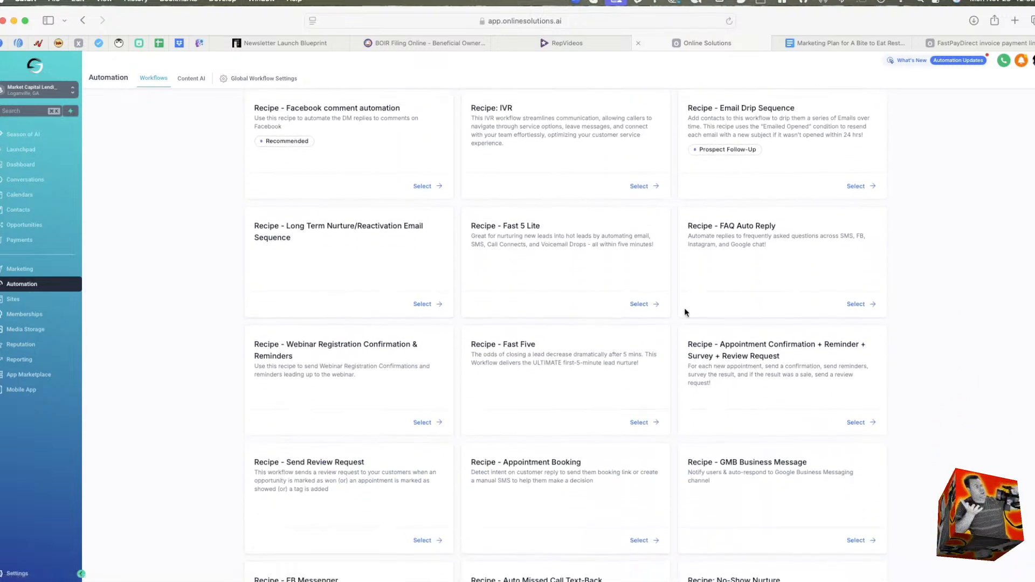
{"action": "scroll", "coordinate": [664, 299], "scroll_direction": "down", "scroll_amount": 4}
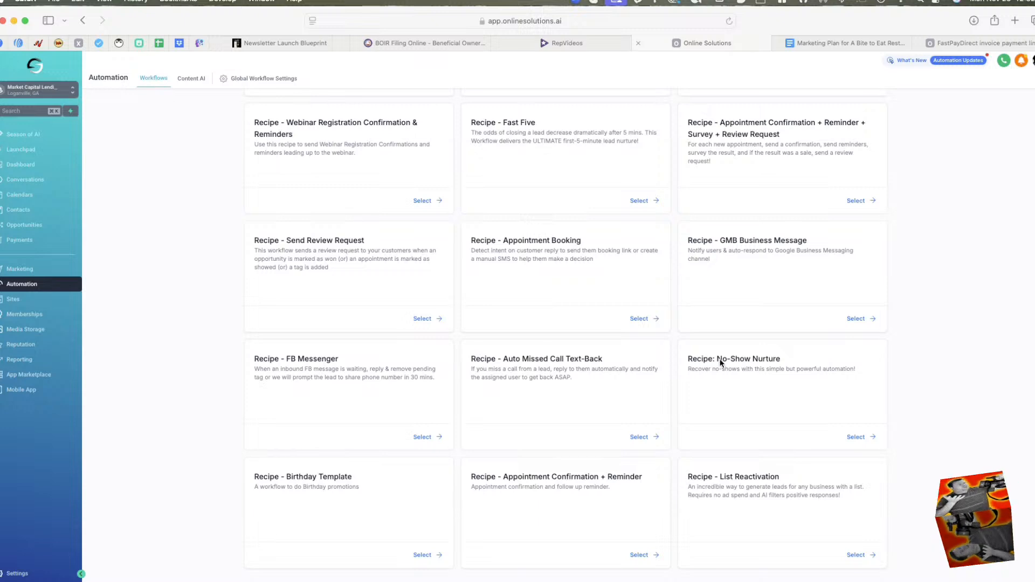
{"action": "left_click", "coordinate": [854, 437]}
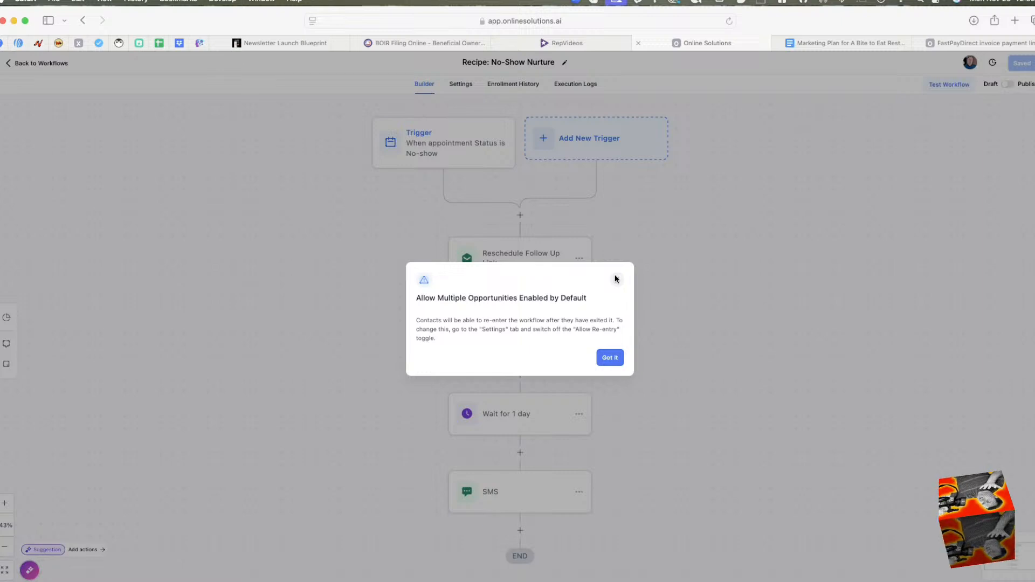
{"action": "left_click", "coordinate": [616, 279]}
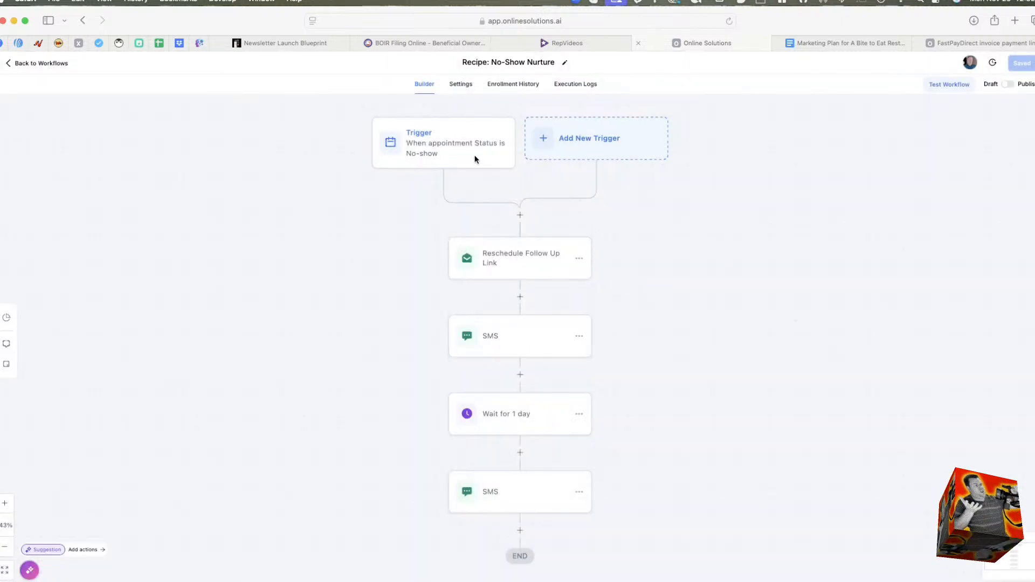
Examine the No-Show Nurture workflow's trigger, reschedule email, SMS and wait actions, and return to the workflow list.
{"action": "scroll", "coordinate": [466, 149], "scroll_direction": "right", "scroll_amount": 2}
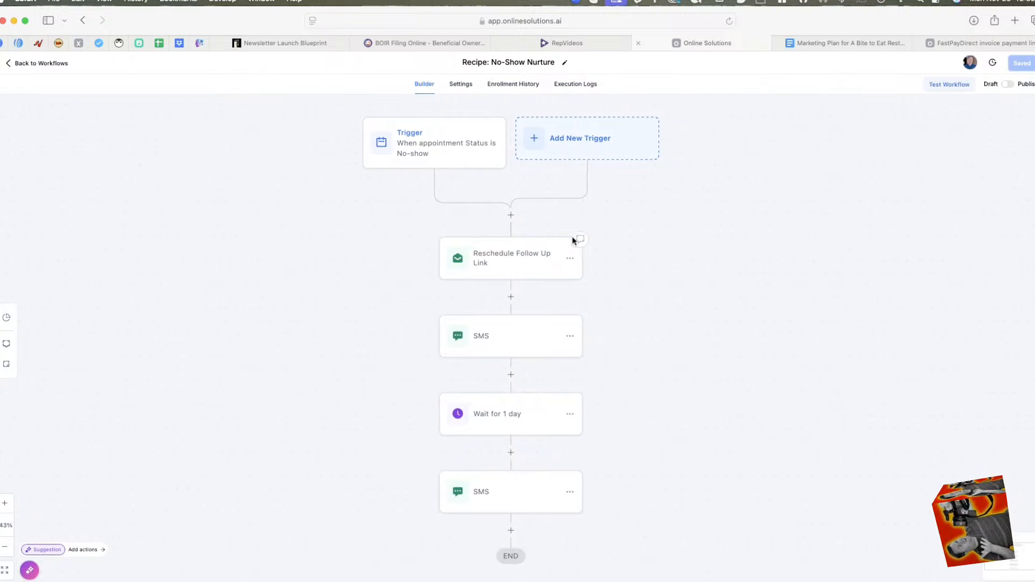
{"action": "scroll", "coordinate": [516, 258], "scroll_direction": "left", "scroll_amount": 3}
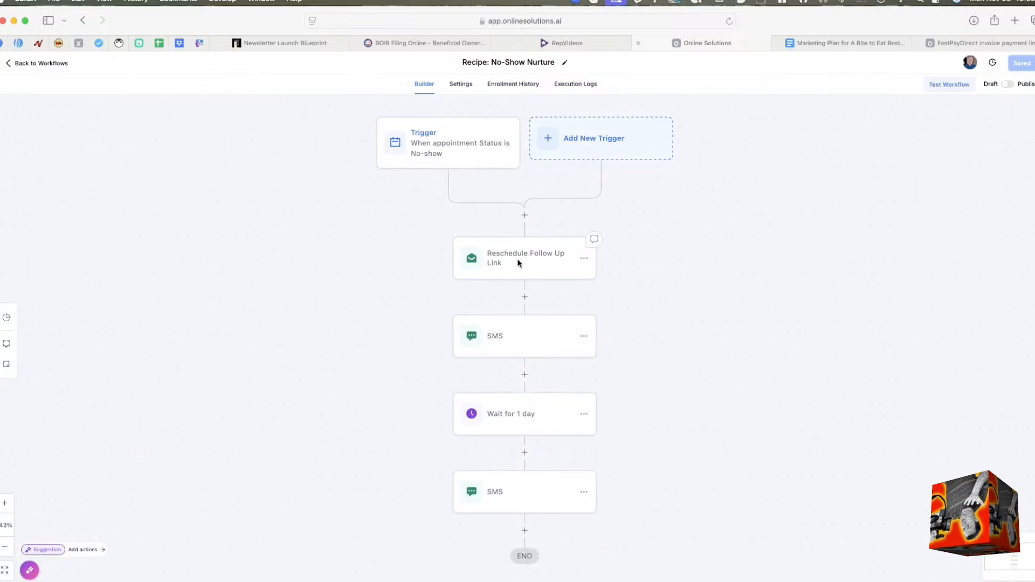
{"action": "scroll", "coordinate": [596, 339], "scroll_direction": "down", "scroll_amount": 6}
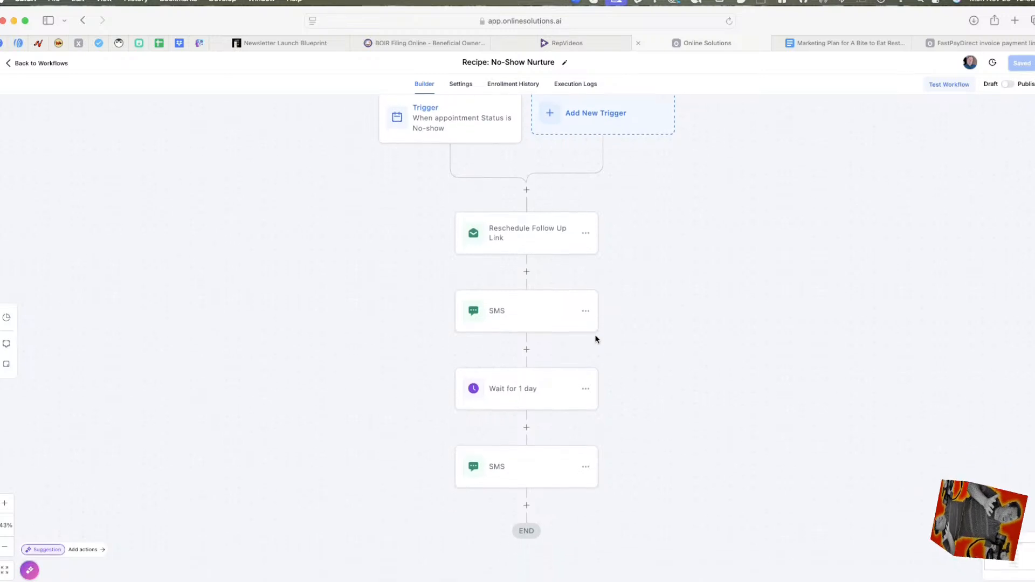
{"action": "scroll", "coordinate": [595, 436], "scroll_direction": "down", "scroll_amount": 7}
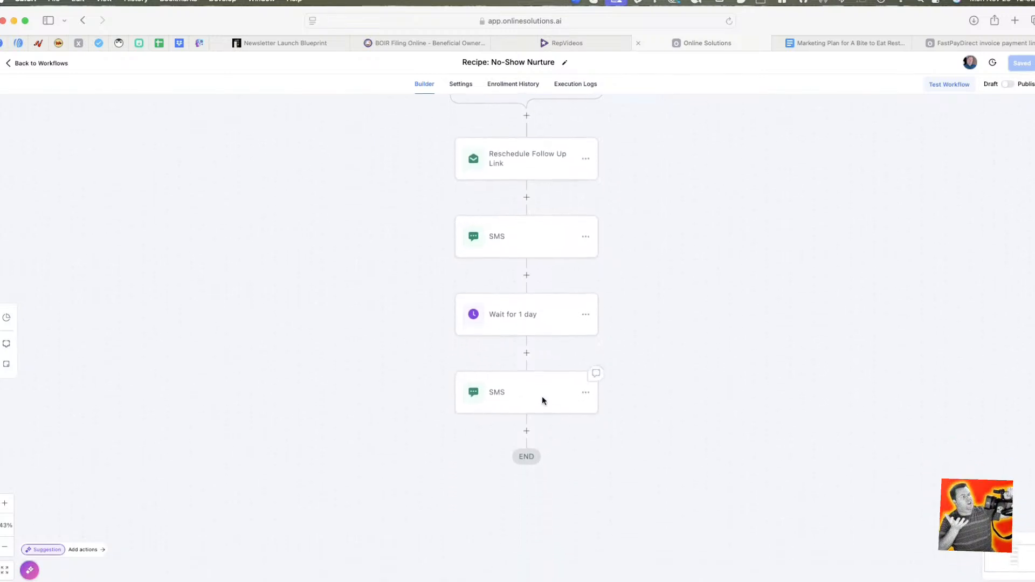
{"action": "scroll", "coordinate": [407, 264], "scroll_direction": "up", "scroll_amount": 20}
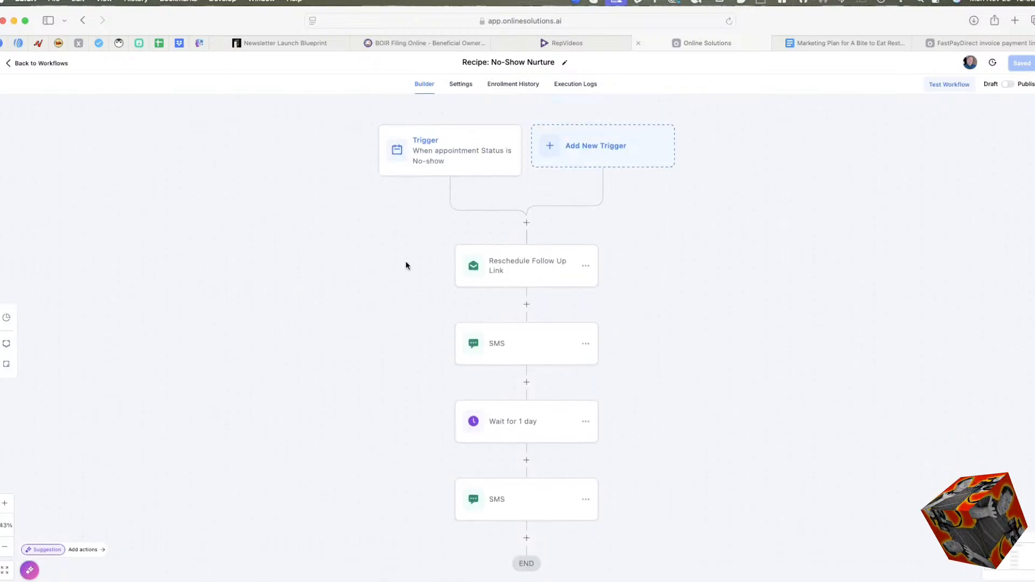
{"action": "scroll", "coordinate": [589, 261], "scroll_direction": "down", "scroll_amount": 2}
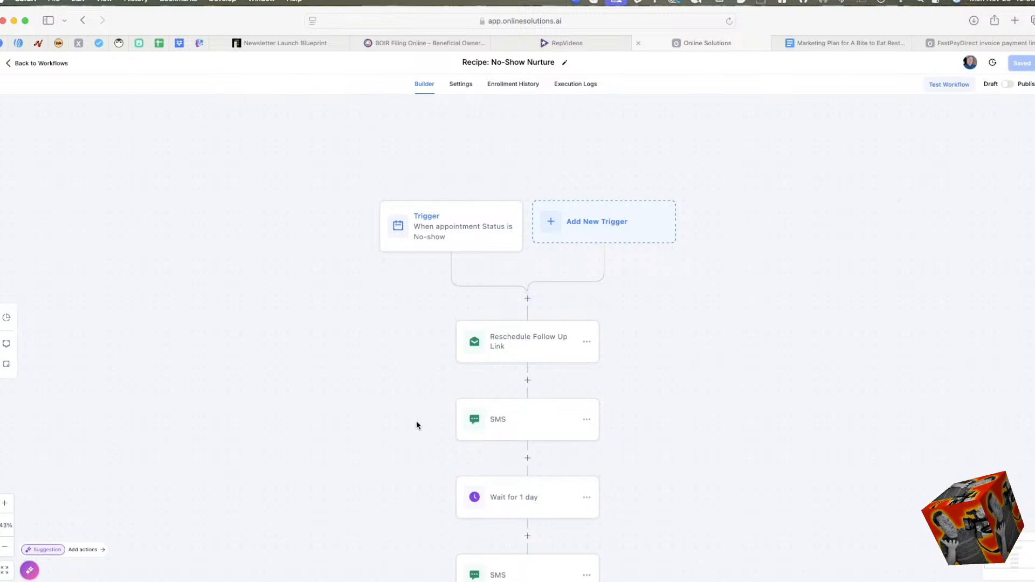
{"action": "scroll", "coordinate": [509, 413], "scroll_direction": "down", "scroll_amount": 4}
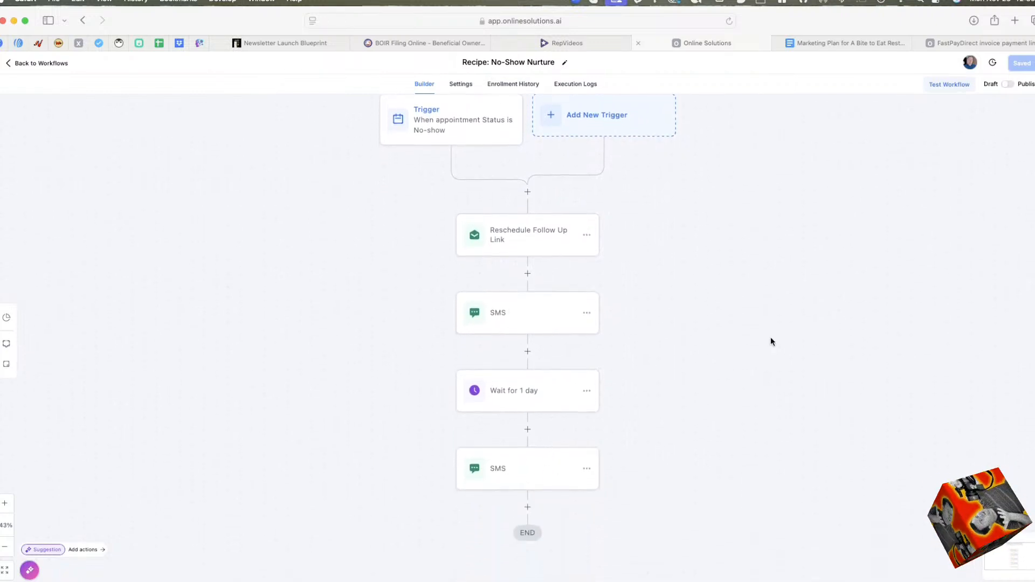
{"action": "scroll", "coordinate": [386, 245], "scroll_direction": "up", "scroll_amount": 10}
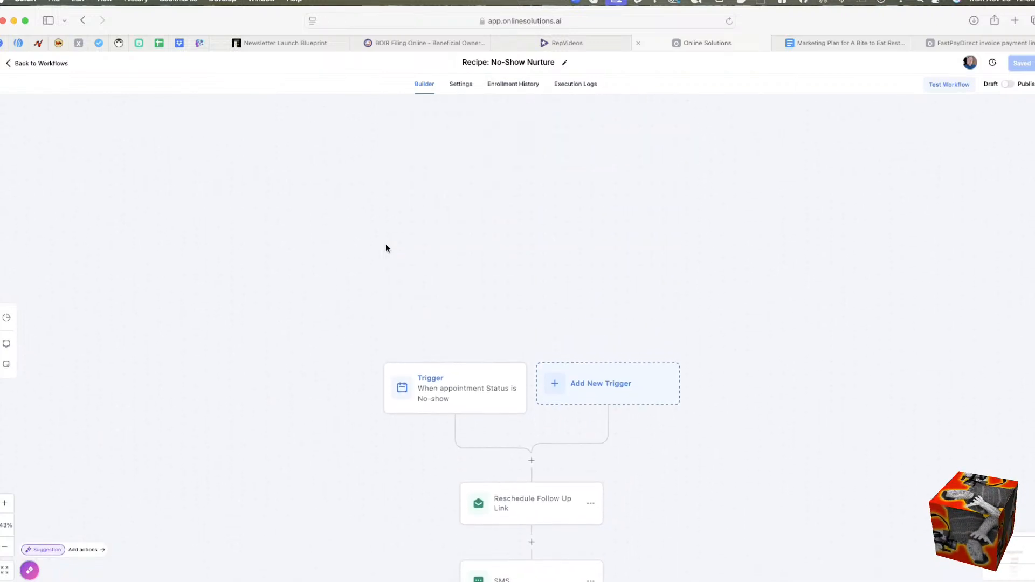
{"action": "scroll", "coordinate": [385, 248], "scroll_direction": "down", "scroll_amount": 7}
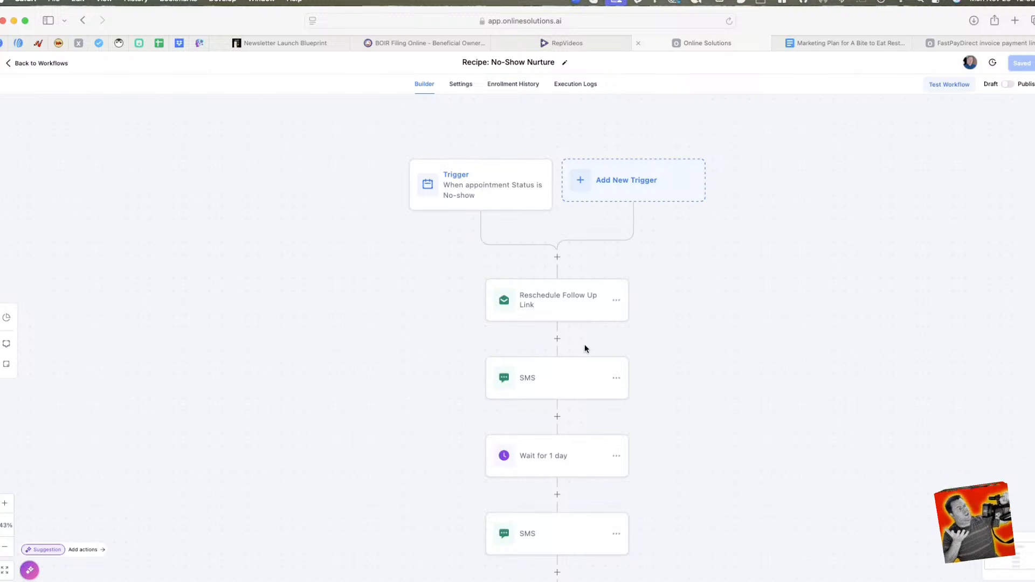
{"action": "scroll", "coordinate": [585, 345], "scroll_direction": "left", "scroll_amount": 1}
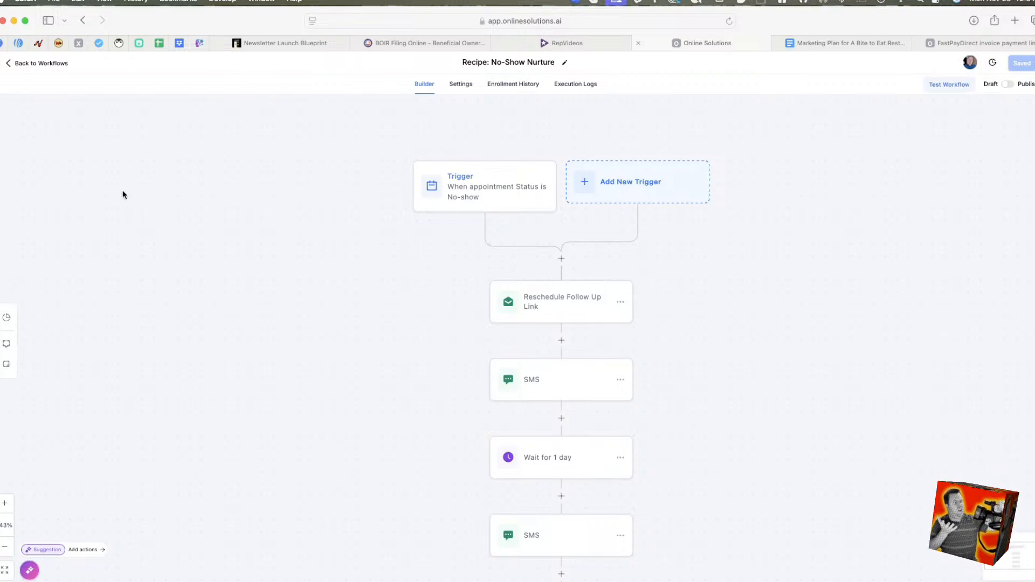
{"action": "left_click", "coordinate": [15, 64]}
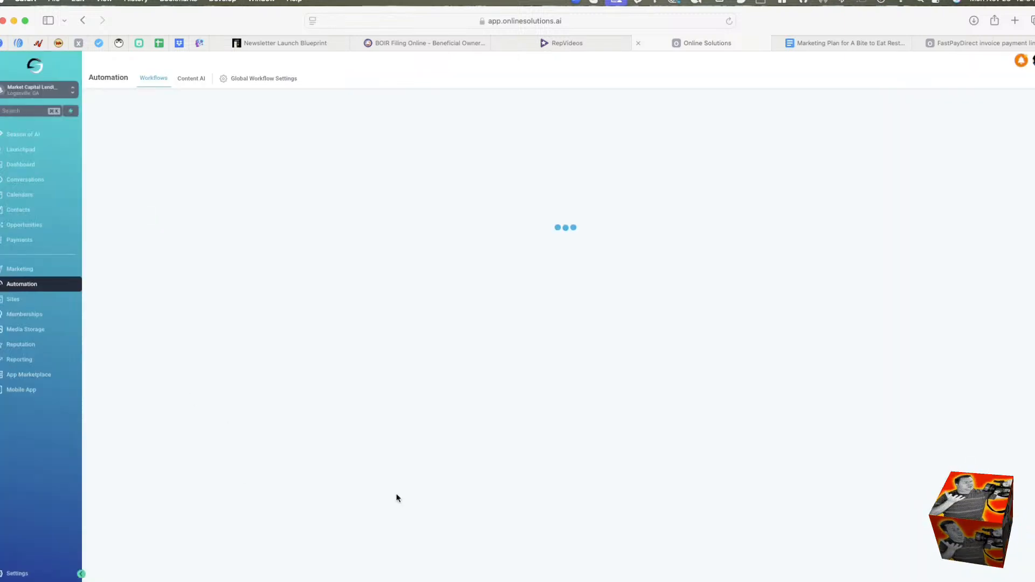
Look over the tools offered in the Sites section, including the Client Portal options, and view the URL Redirects.
{"action": "left_click", "coordinate": [43, 301]}
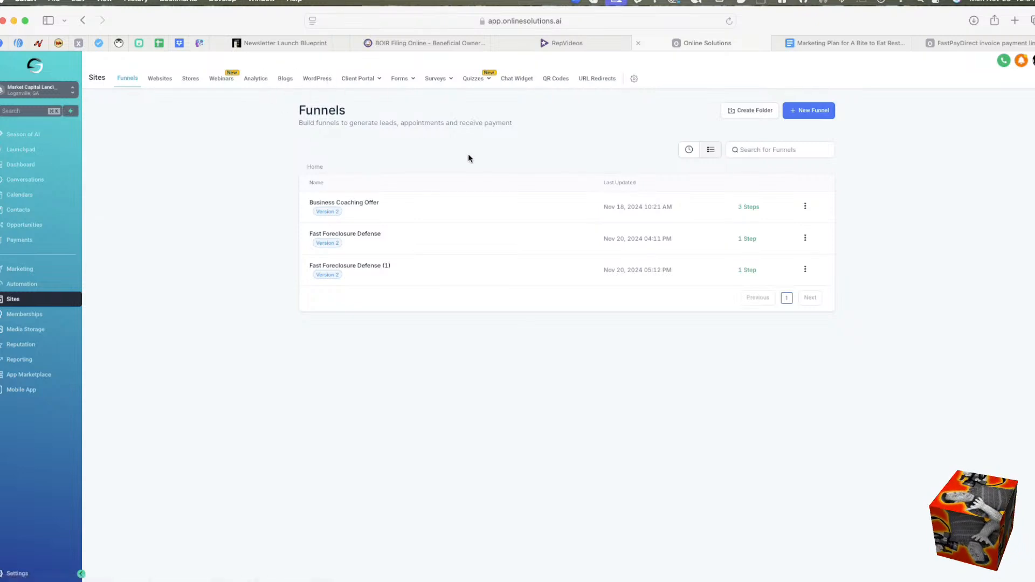
{"action": "mouse_move", "coordinate": [369, 82]}
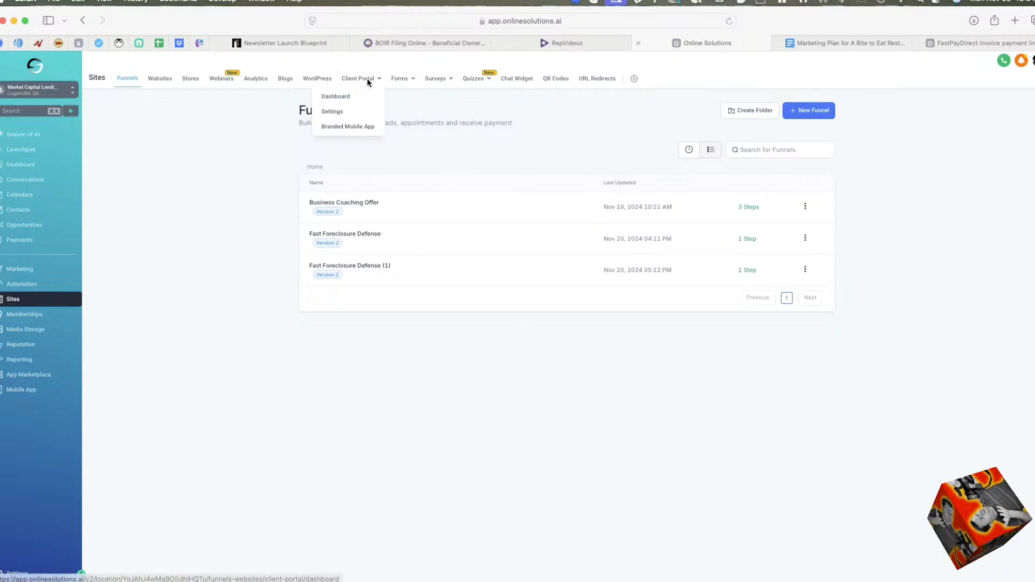
{"action": "mouse_move", "coordinate": [410, 81]}
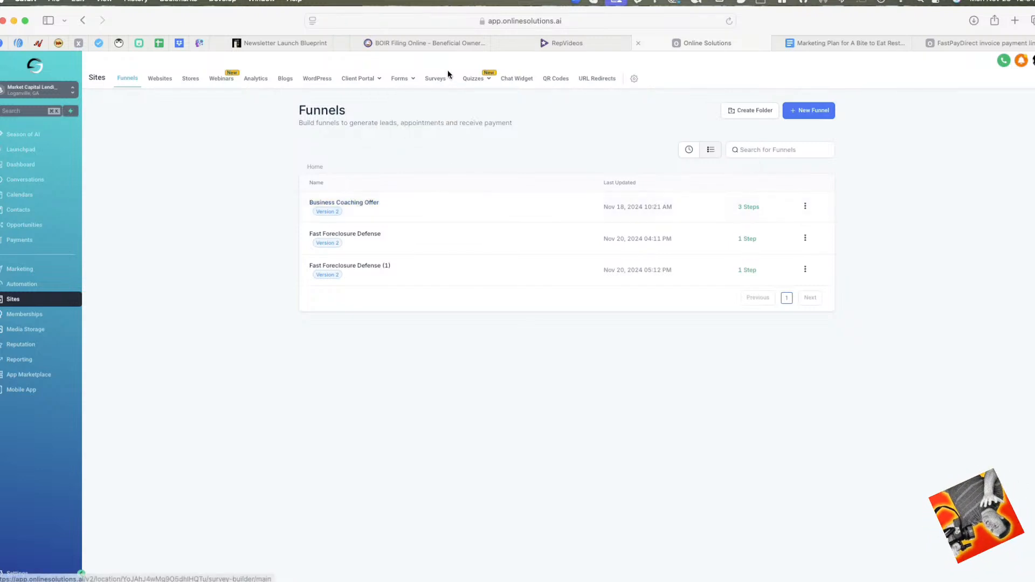
{"action": "mouse_move", "coordinate": [441, 77]}
{"action": "mouse_move", "coordinate": [473, 82]}
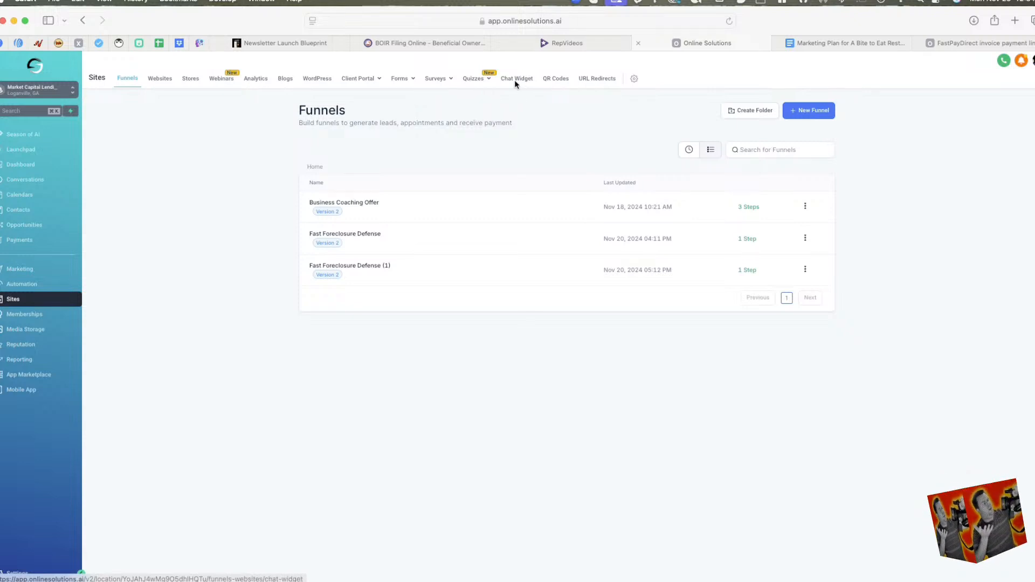
{"action": "left_click", "coordinate": [600, 78]}
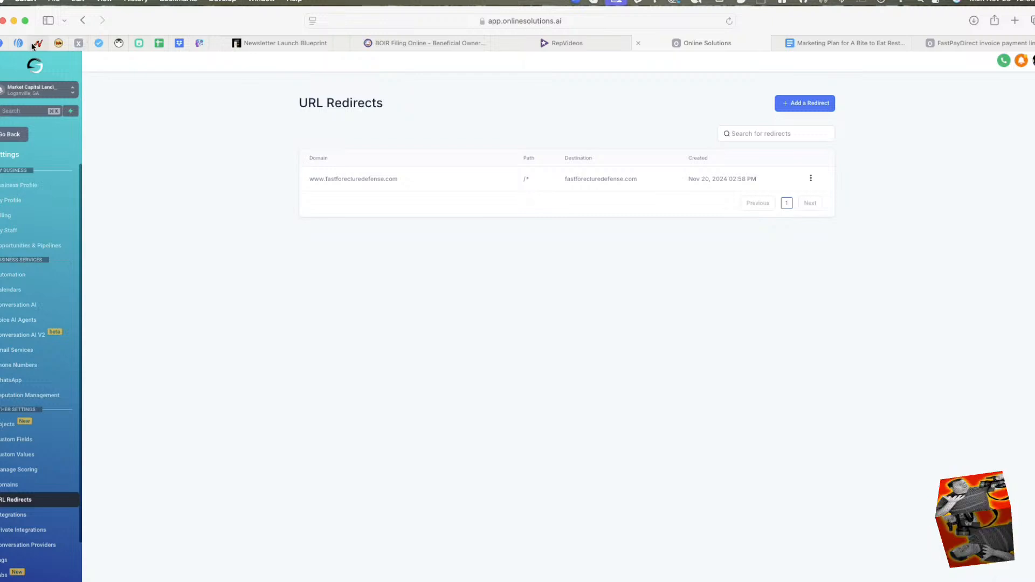
Return to Sites and open the Business Coaching website to view its pages.
{"action": "left_click", "coordinate": [4, 135]}
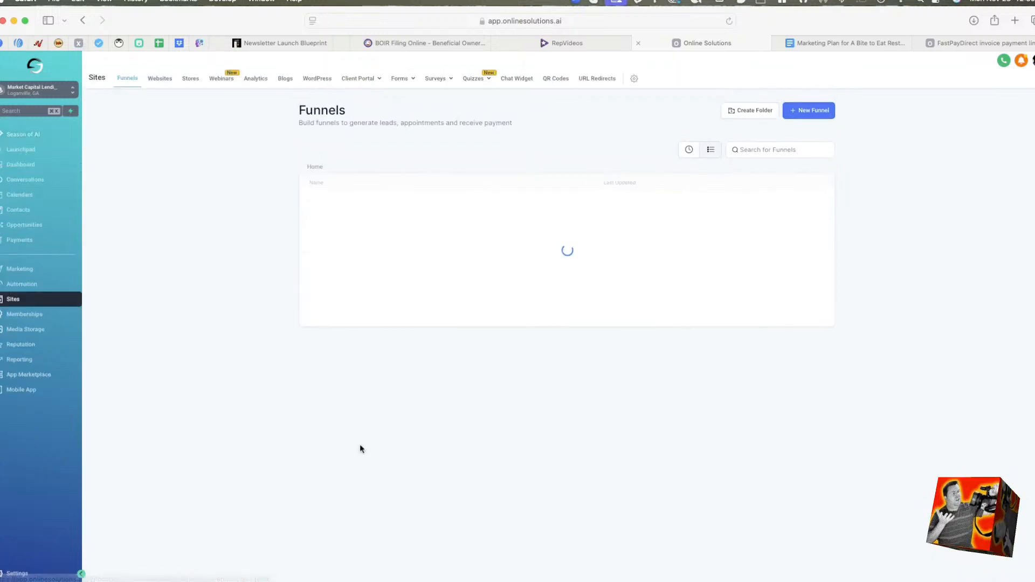
{"action": "left_click", "coordinate": [163, 81]}
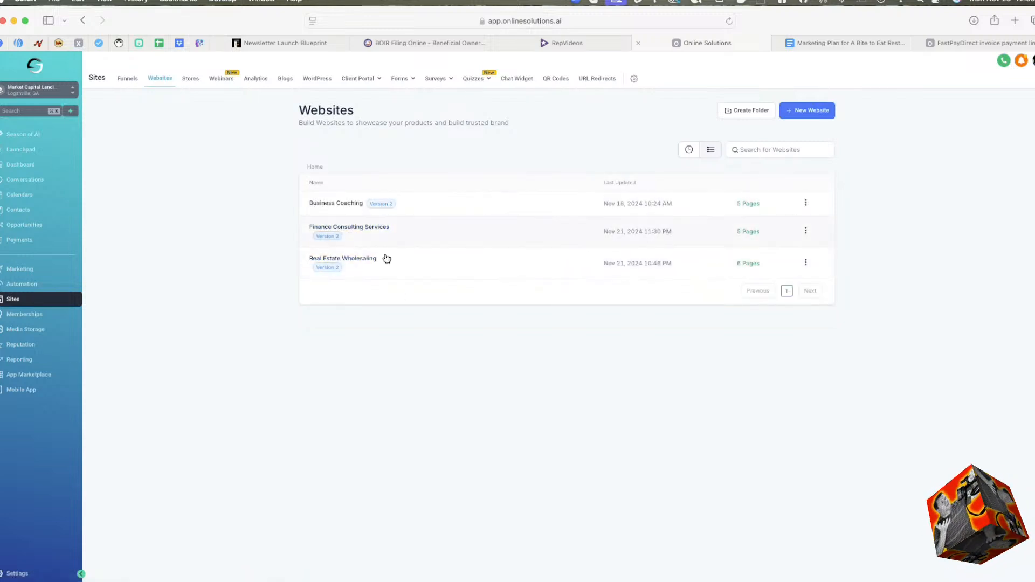
{"action": "left_click", "coordinate": [349, 206]}
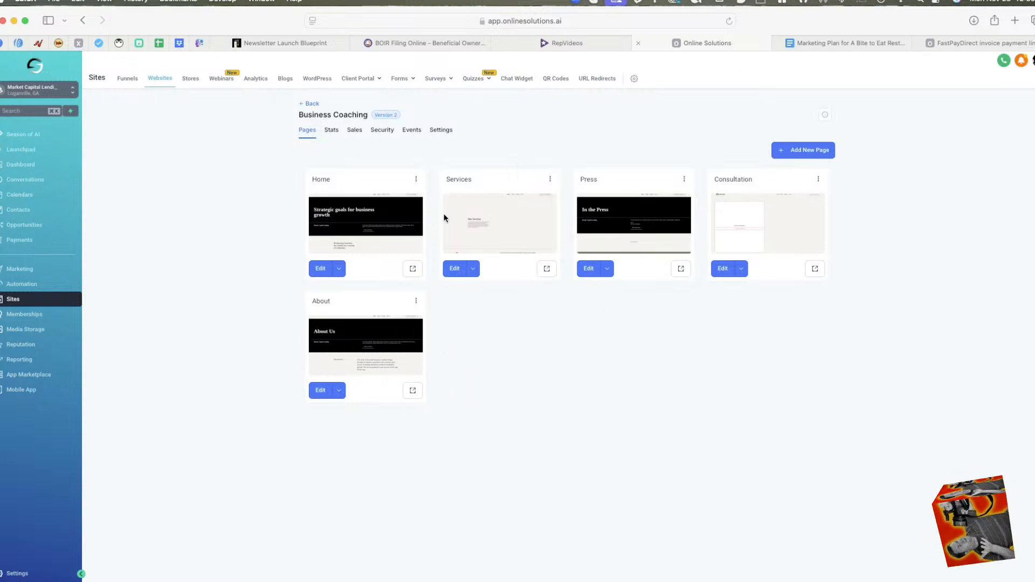
Open the Business Coaching site's Home page in the editor and inspect its Customer Testimonials review widget and industries list.
{"action": "left_click", "coordinate": [321, 269]}
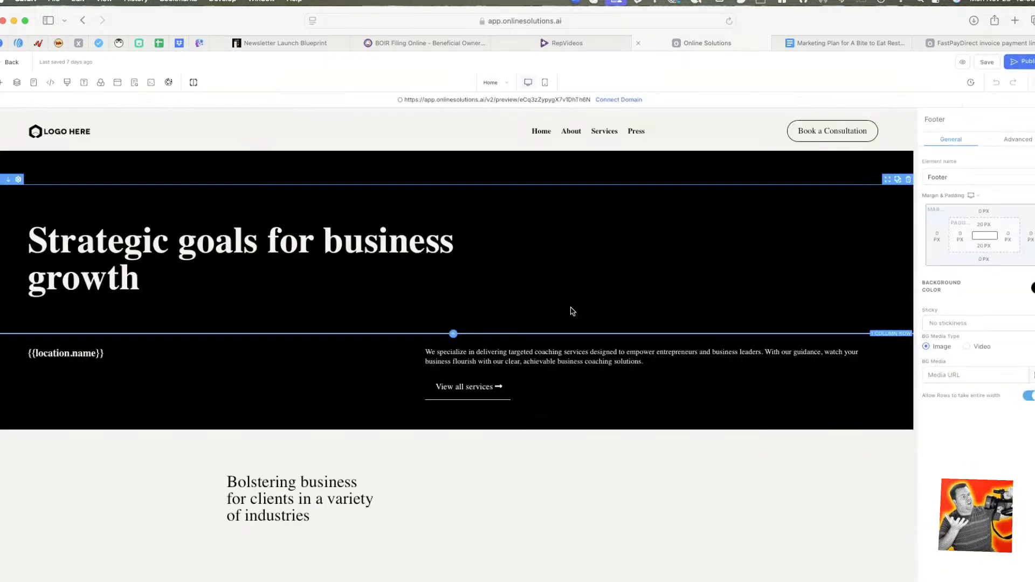
{"action": "scroll", "coordinate": [464, 325], "scroll_direction": "down", "scroll_amount": 8}
{"action": "scroll", "coordinate": [460, 357], "scroll_direction": "down", "scroll_amount": 10}
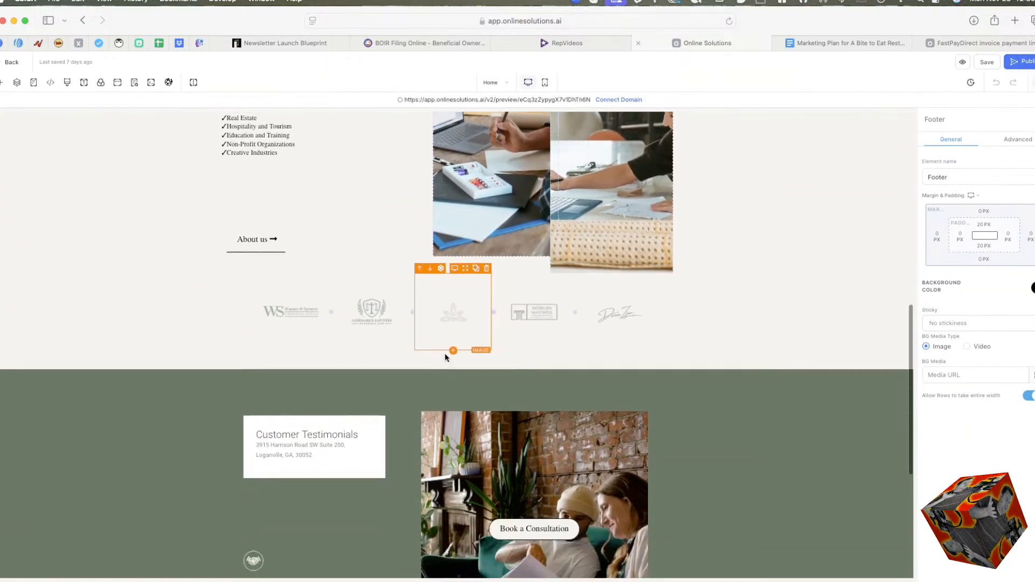
{"action": "left_click", "coordinate": [323, 192]}
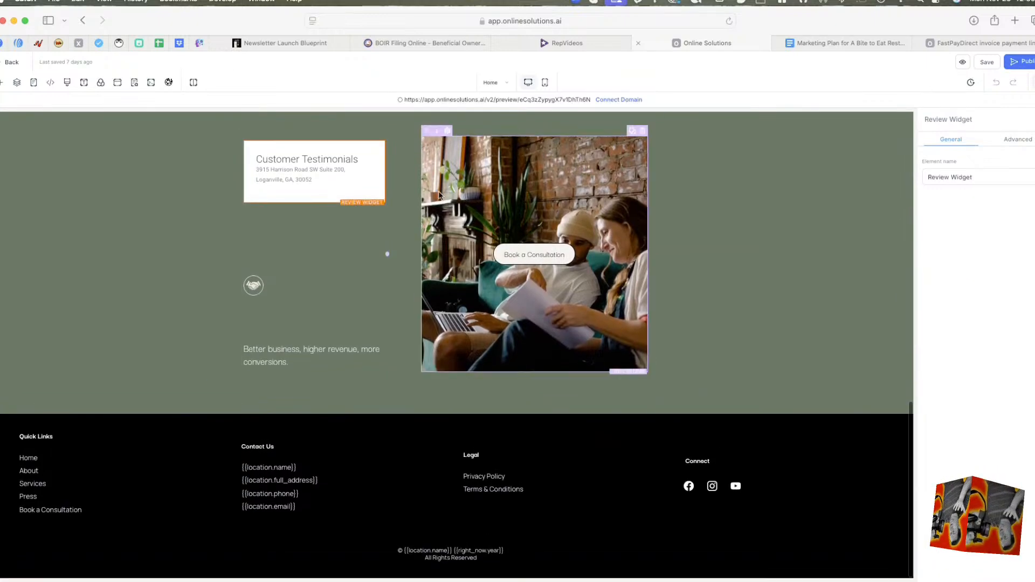
{"action": "scroll", "coordinate": [562, 198], "scroll_direction": "up", "scroll_amount": 3}
{"action": "scroll", "coordinate": [562, 198], "scroll_direction": "up", "scroll_amount": 4}
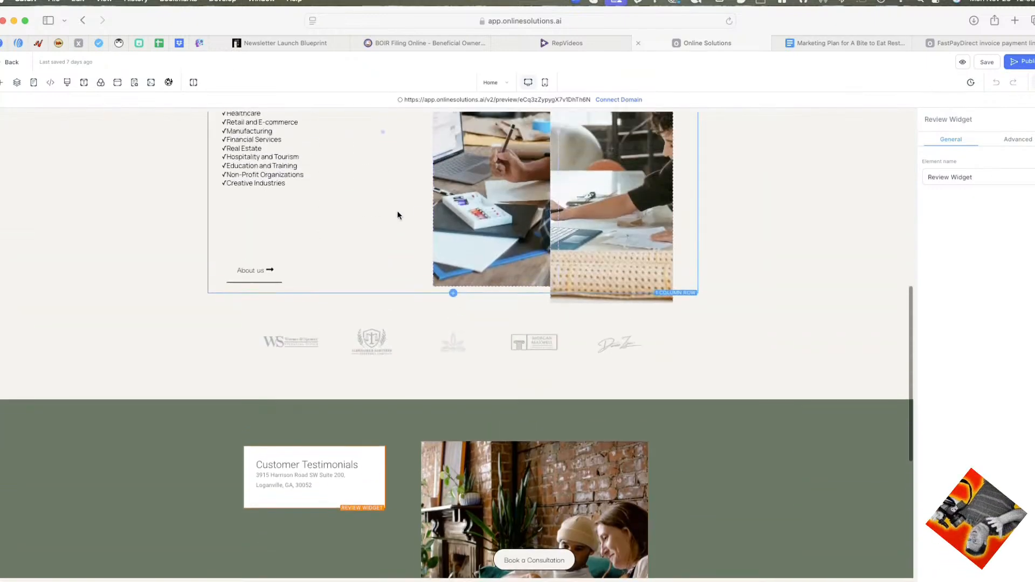
{"action": "left_click", "coordinate": [324, 172]}
{"action": "scroll", "coordinate": [357, 238], "scroll_direction": "up", "scroll_amount": 2}
{"action": "scroll", "coordinate": [357, 238], "scroll_direction": "up", "scroll_amount": 8}
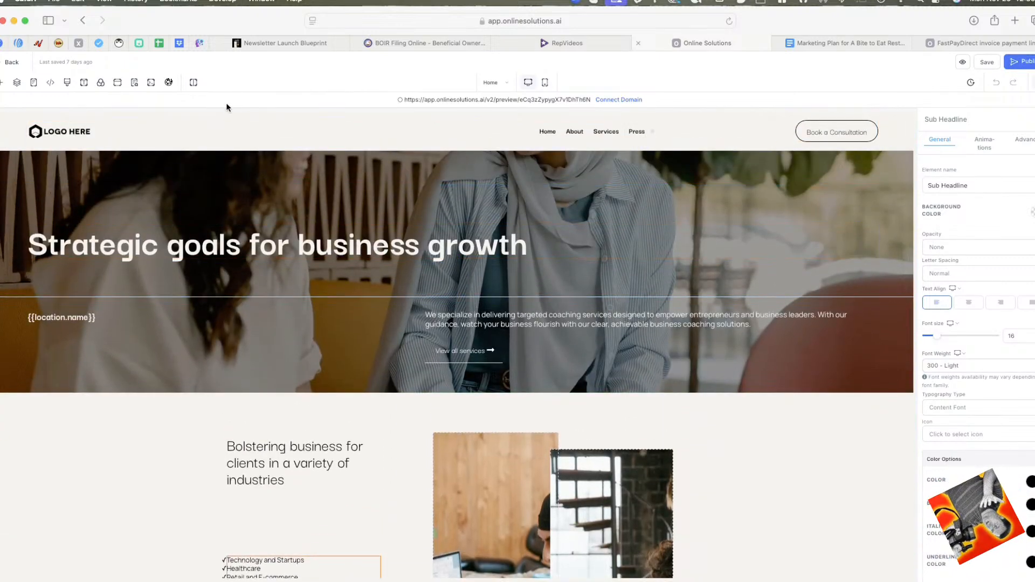
Examine the Home page's layout from the hero banner to the footer, and return to the website's page list.
{"action": "scroll", "coordinate": [647, 398], "scroll_direction": "down", "scroll_amount": 3}
{"action": "scroll", "coordinate": [607, 397], "scroll_direction": "down", "scroll_amount": 1}
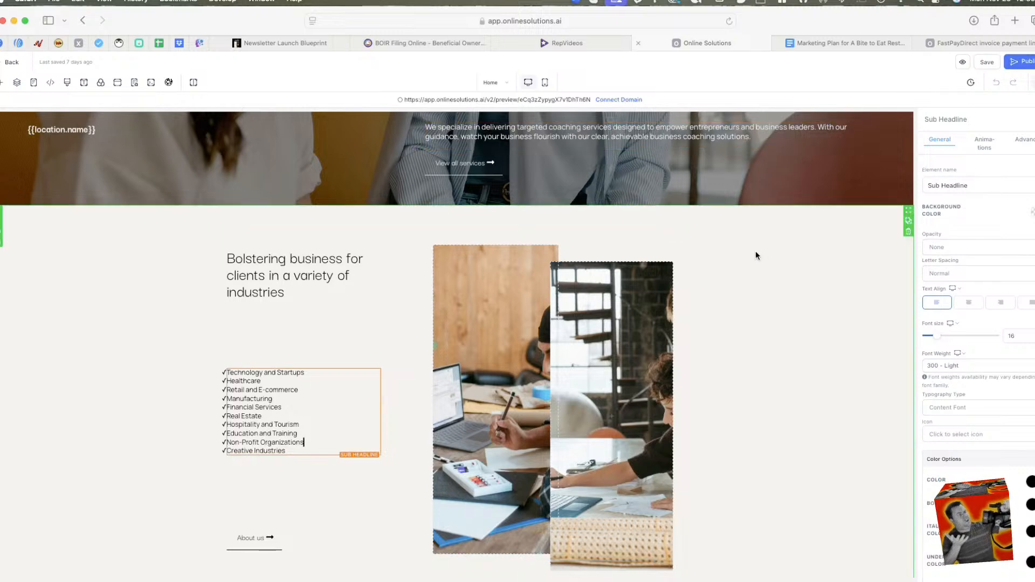
{"action": "scroll", "coordinate": [759, 249], "scroll_direction": "down", "scroll_amount": 1}
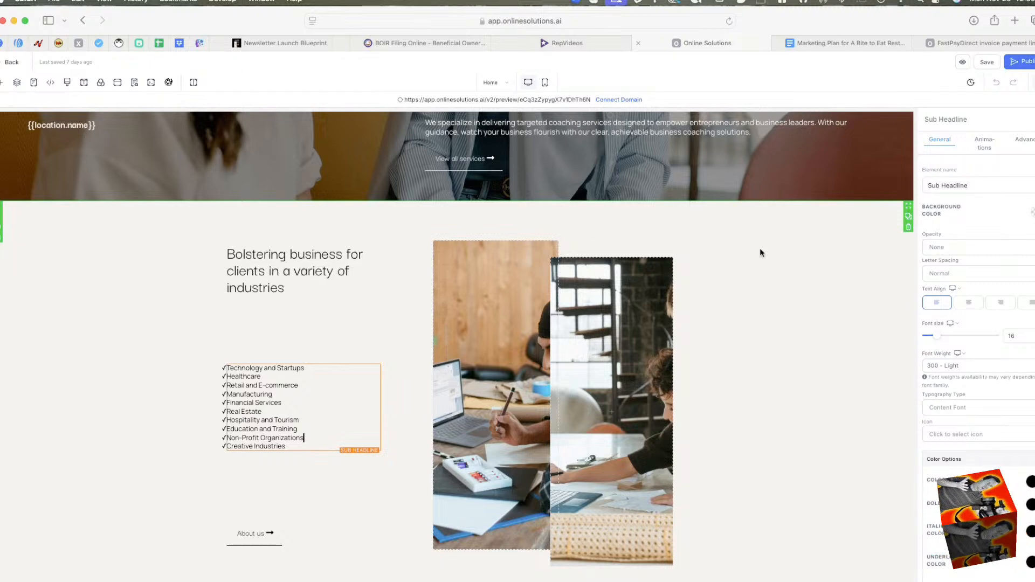
{"action": "scroll", "coordinate": [760, 249], "scroll_direction": "up", "scroll_amount": 1}
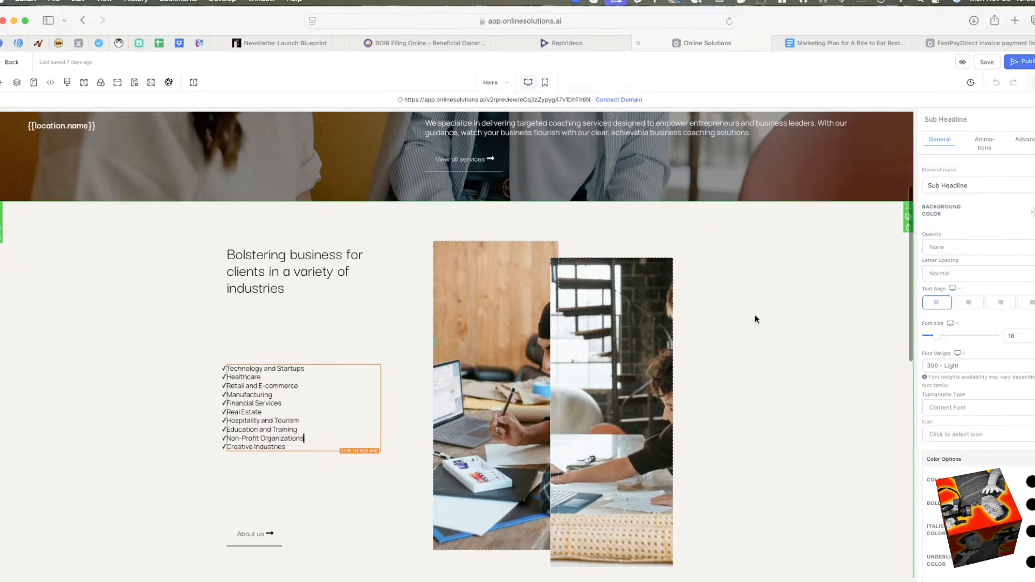
{"action": "mouse_move", "coordinate": [715, 579]}
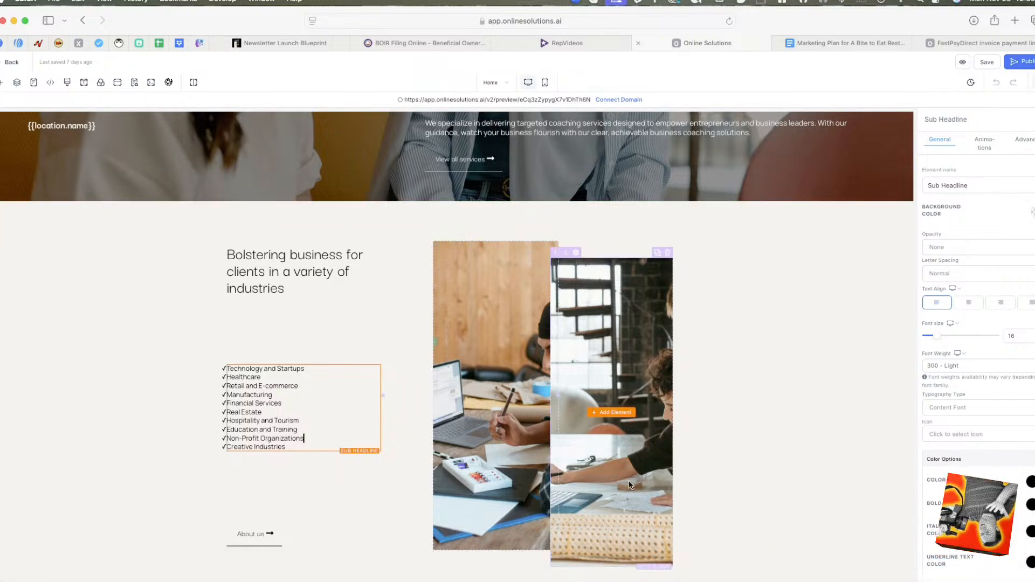
{"action": "scroll", "coordinate": [536, 535], "scroll_direction": "down", "scroll_amount": 3}
{"action": "scroll", "coordinate": [537, 535], "scroll_direction": "down", "scroll_amount": 10}
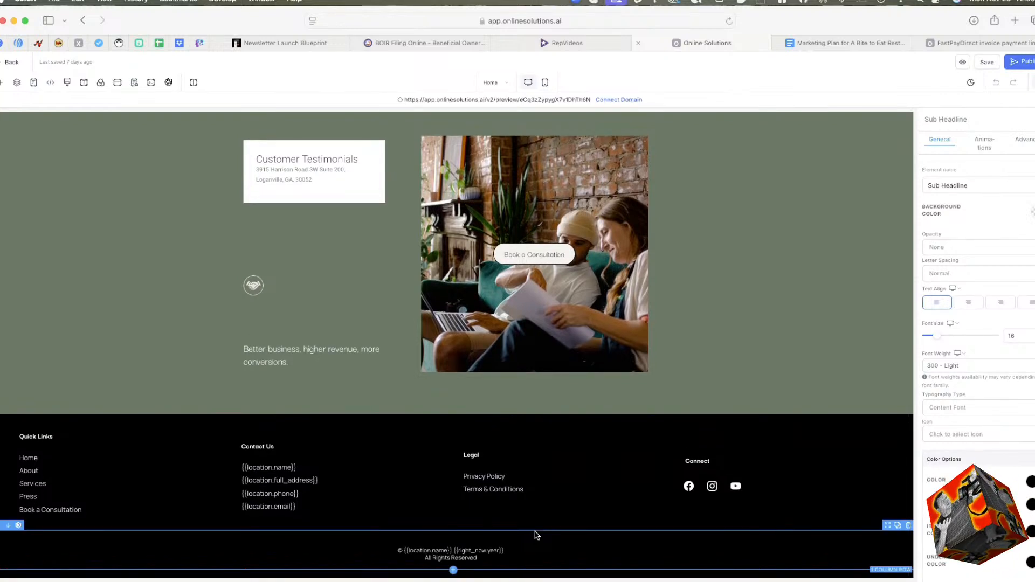
{"action": "scroll", "coordinate": [536, 535], "scroll_direction": "up", "scroll_amount": 8}
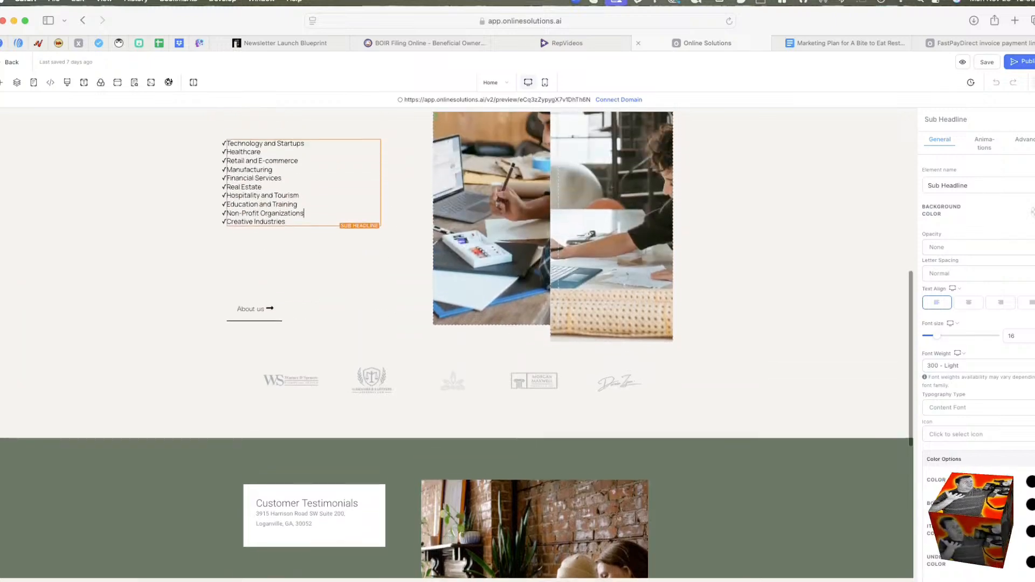
{"action": "scroll", "coordinate": [435, 421], "scroll_direction": "up", "scroll_amount": 10}
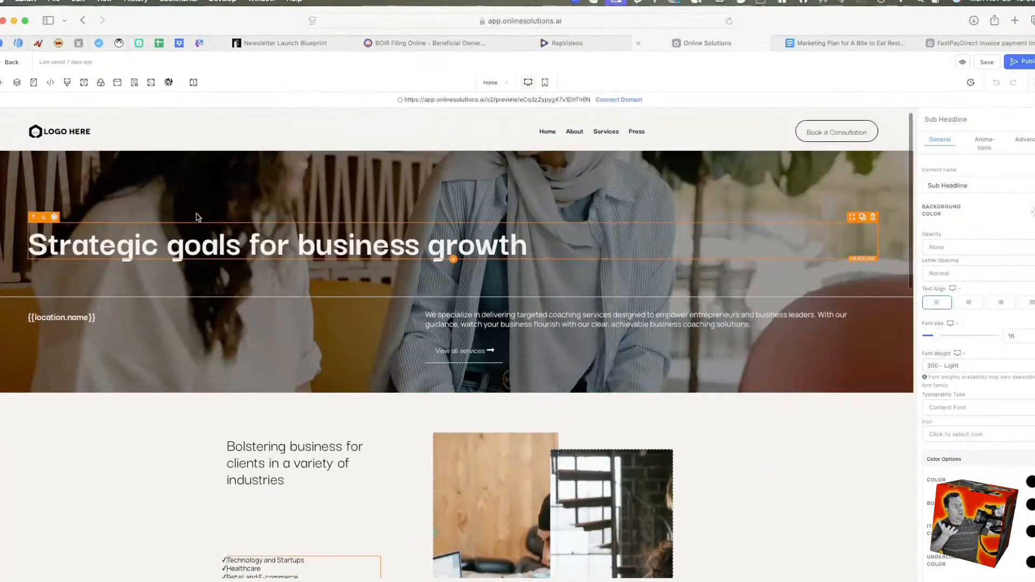
{"action": "scroll", "coordinate": [330, 178], "scroll_direction": "down", "scroll_amount": 4}
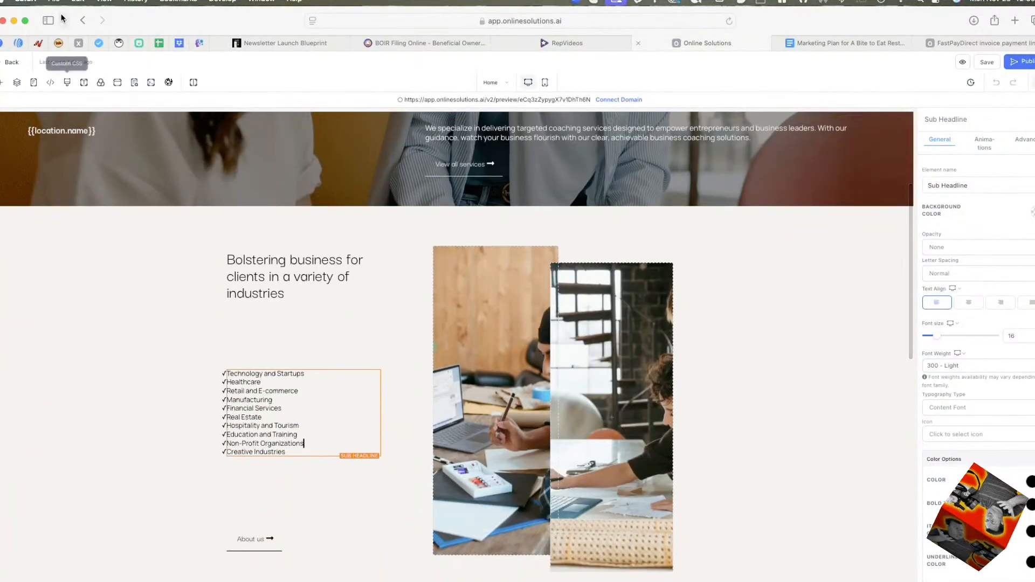
{"action": "left_click", "coordinate": [11, 62]}
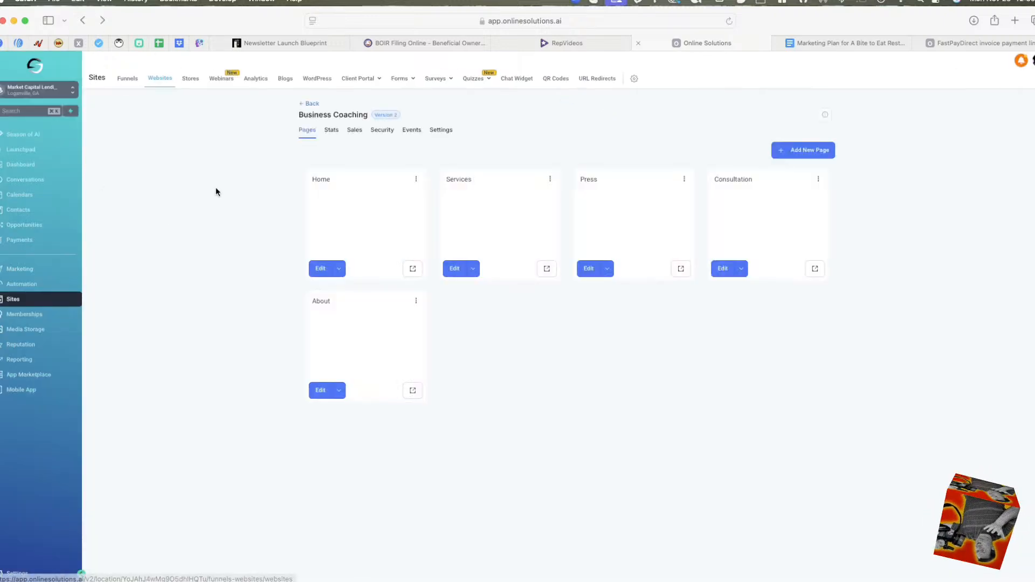
Look over the Funnels list, the Memberships courses overview and the files in Media Storage.
{"action": "left_click", "coordinate": [128, 79]}
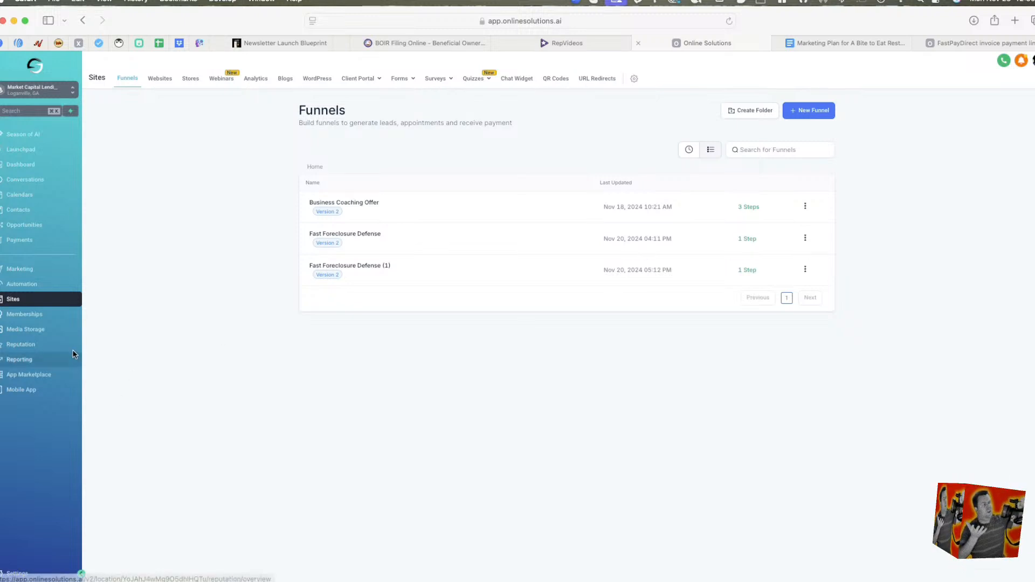
{"action": "left_click", "coordinate": [24, 314]}
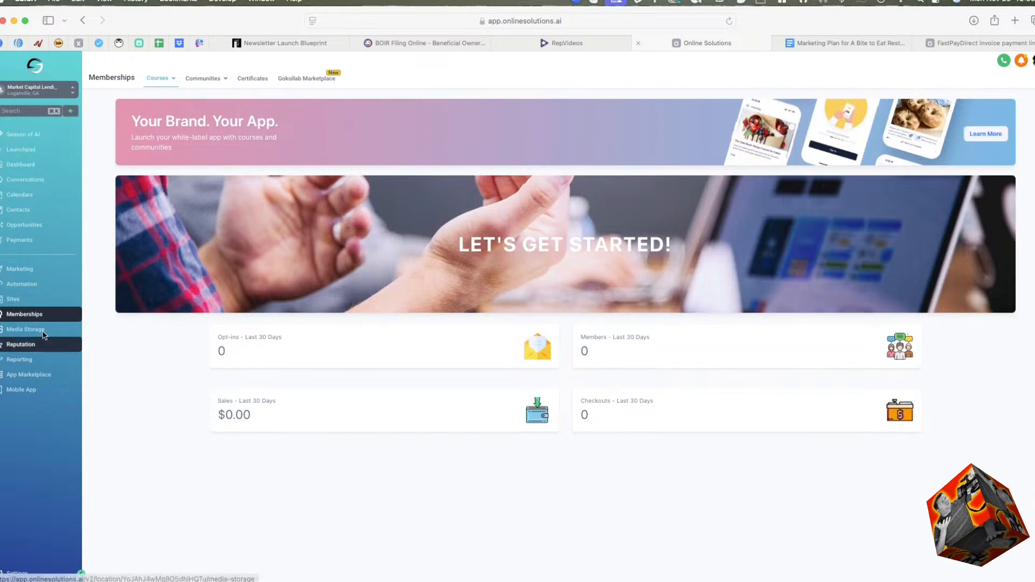
{"action": "left_click", "coordinate": [25, 330]}
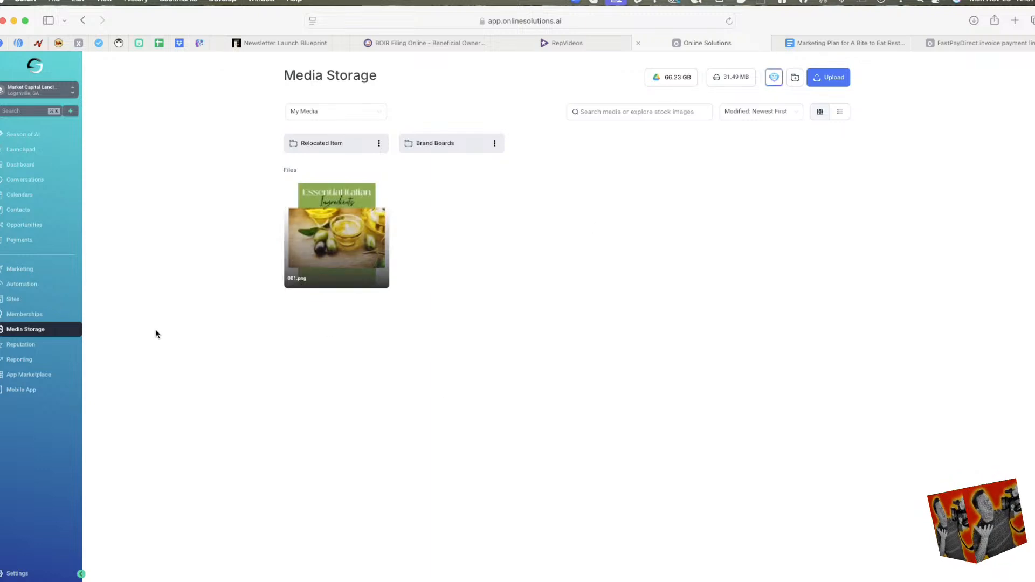
Look through the Reputation overview's ratings, trends and latest reviews for the last 6 months.
{"action": "left_click", "coordinate": [32, 345]}
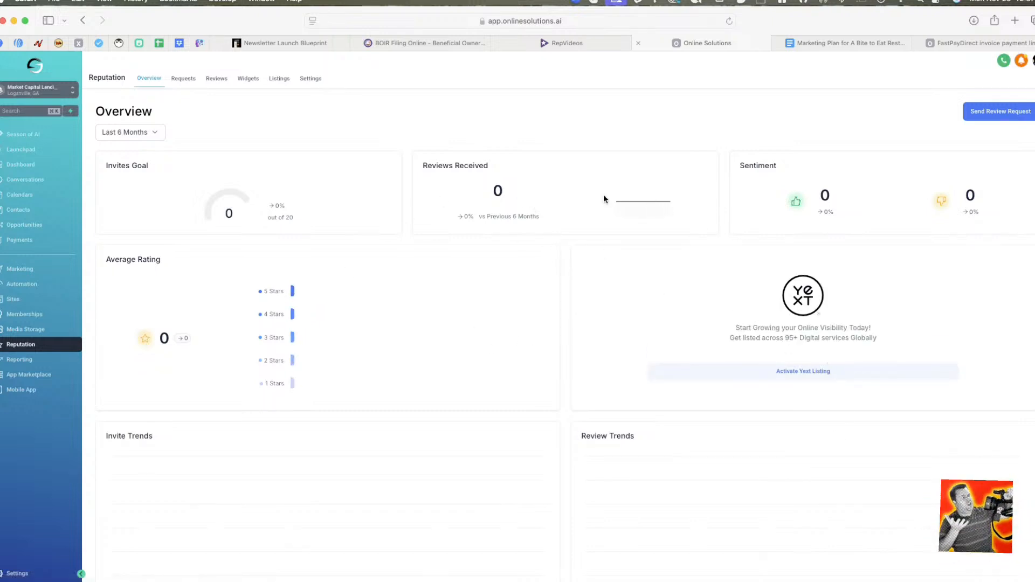
{"action": "scroll", "coordinate": [414, 295], "scroll_direction": "down", "scroll_amount": 10}
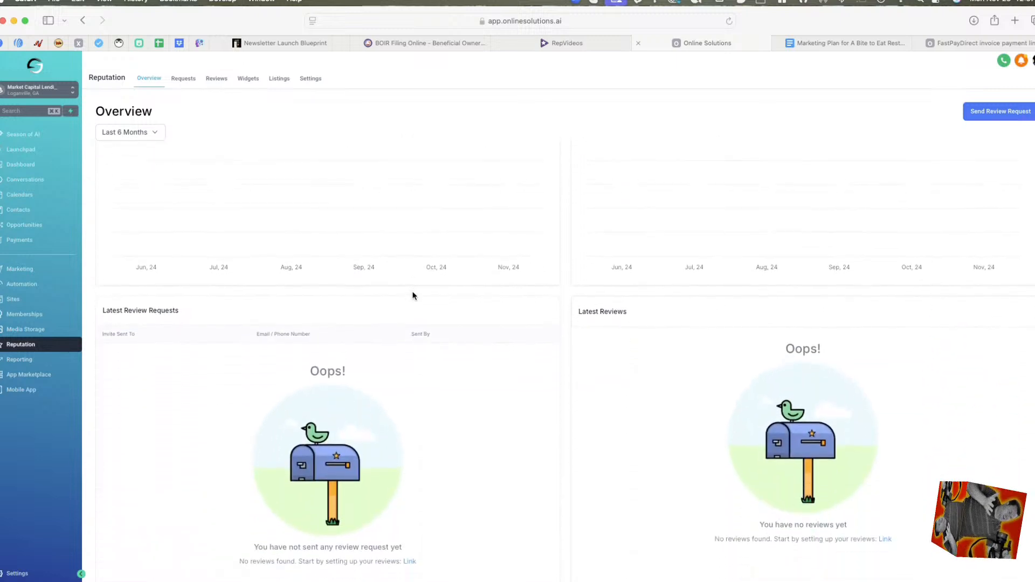
{"action": "scroll", "coordinate": [431, 291], "scroll_direction": "up", "scroll_amount": 10}
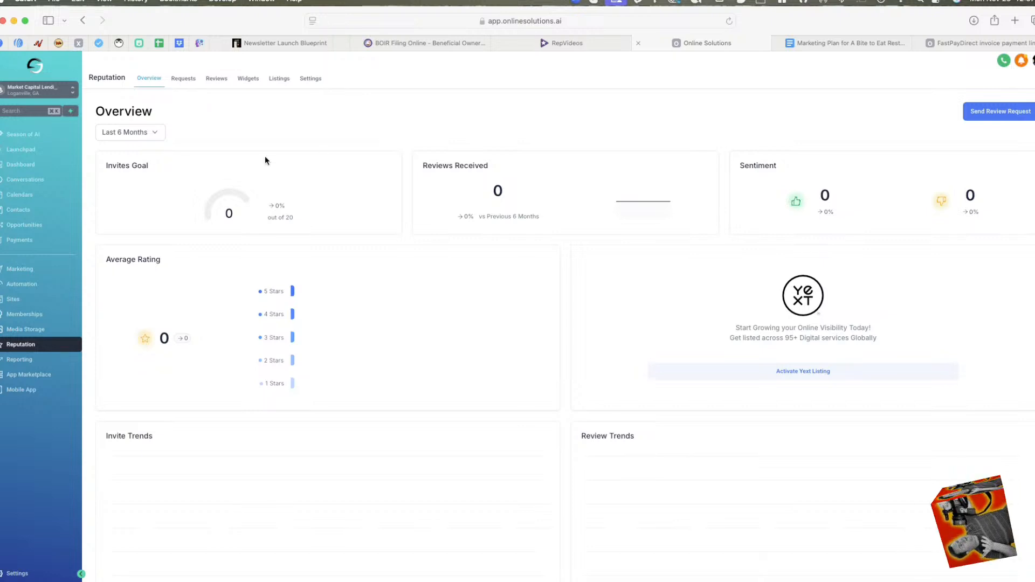
View Reputation's Requests, including the blank review request form closed without sending, plus its Reviews and Widgets pages.
{"action": "left_click", "coordinate": [183, 82]}
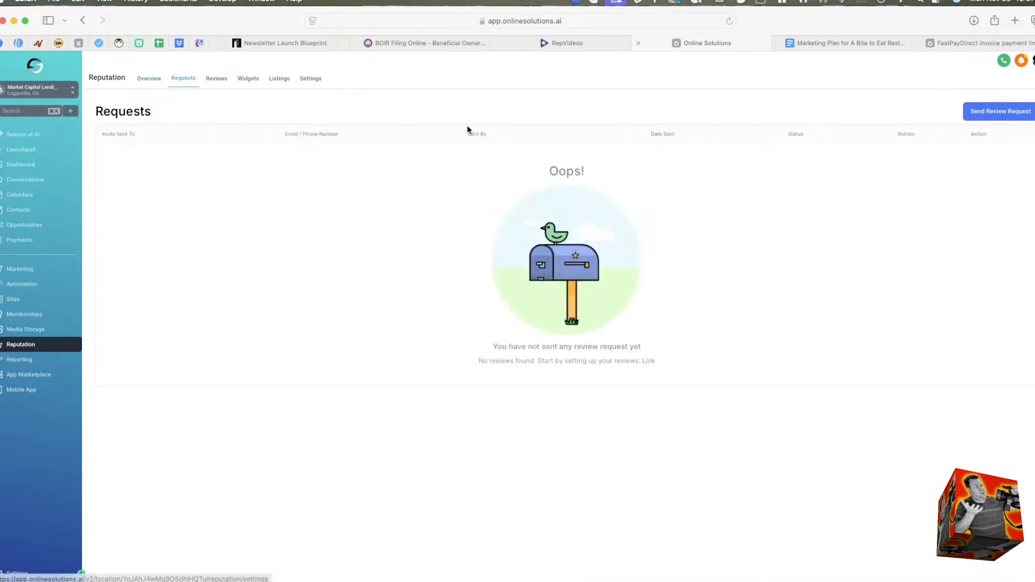
{"action": "left_click", "coordinate": [996, 110]}
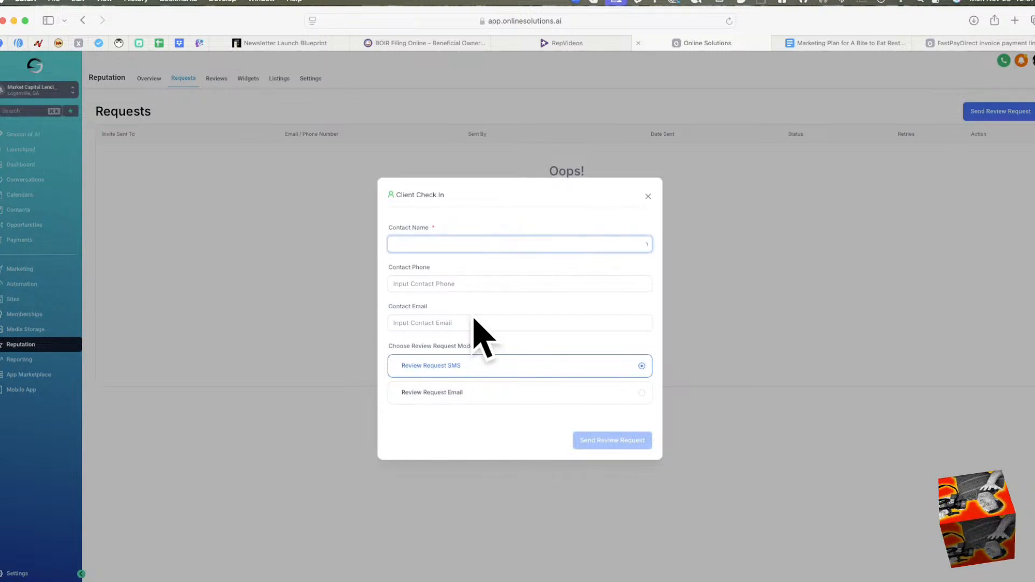
{"action": "left_click", "coordinate": [647, 196]}
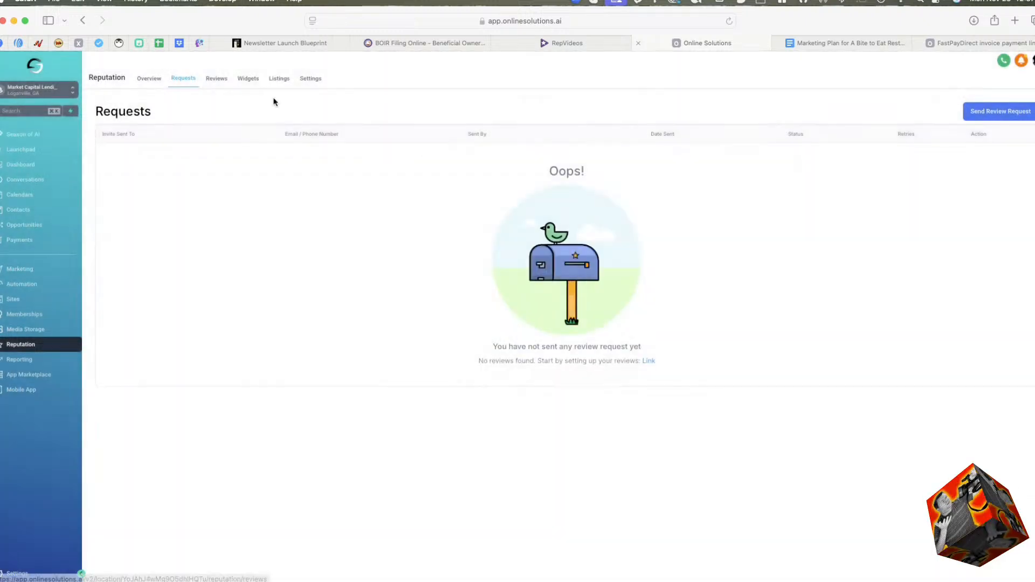
{"action": "left_click", "coordinate": [218, 79]}
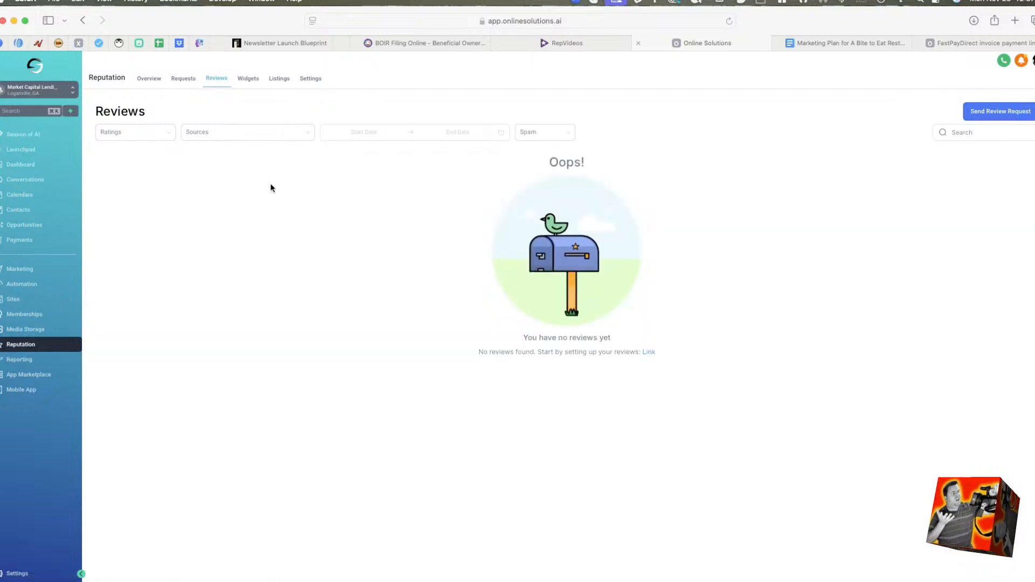
{"action": "left_click", "coordinate": [253, 81]}
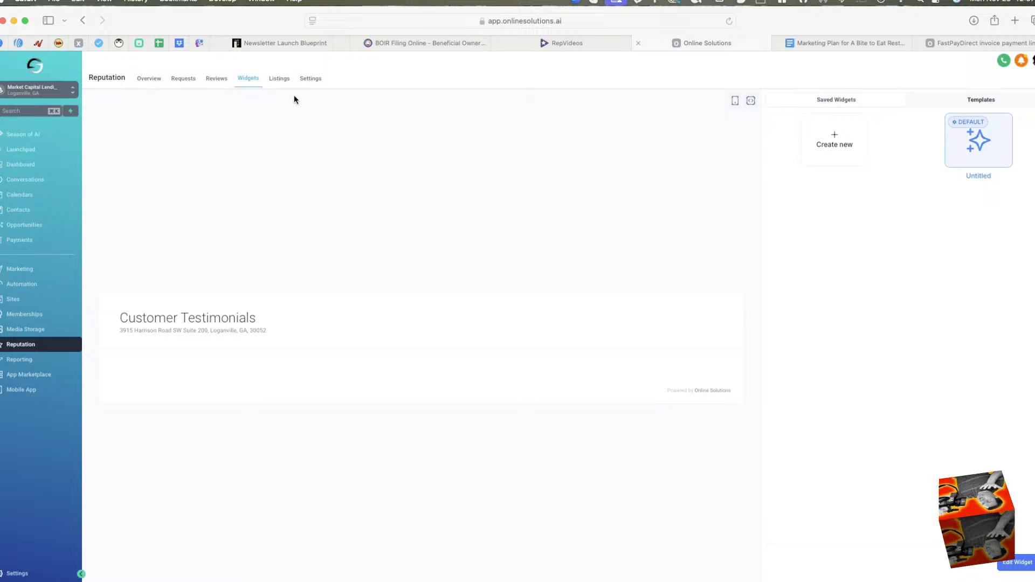
Run the free online listings scan for Market Capital Lending using the prefilled business details.
{"action": "left_click", "coordinate": [272, 81]}
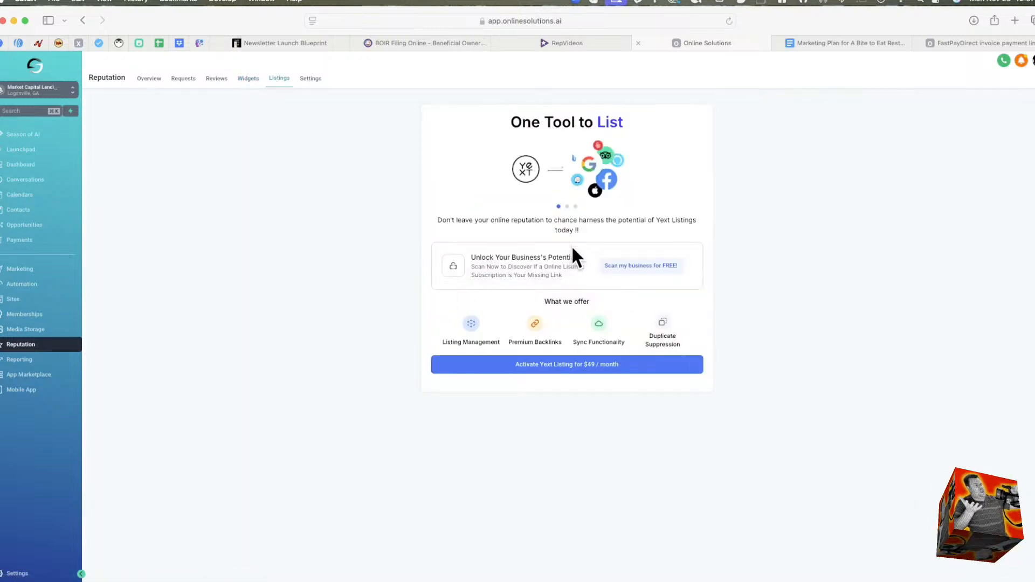
{"action": "left_click", "coordinate": [659, 267]}
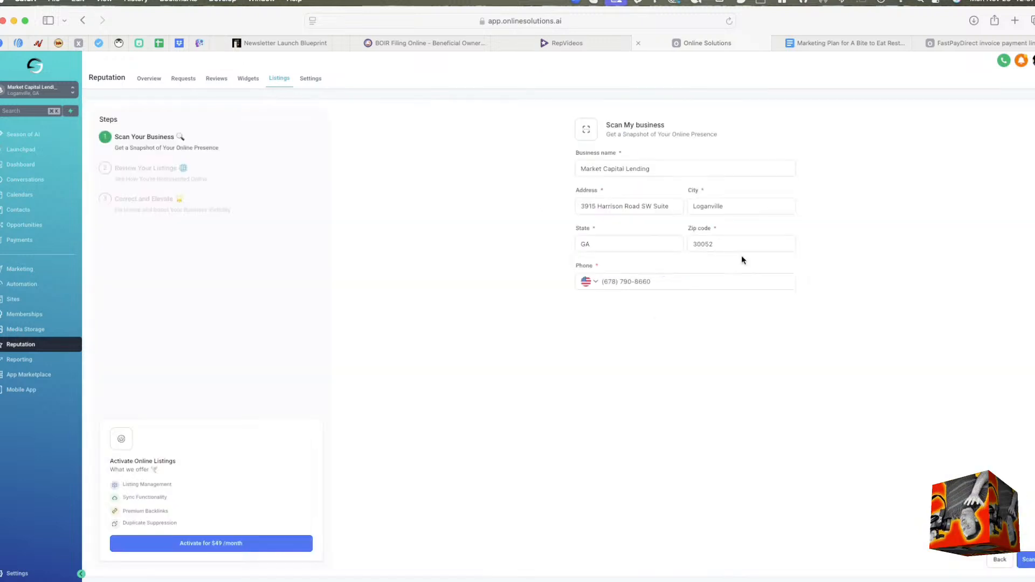
{"action": "left_click", "coordinate": [662, 173]}
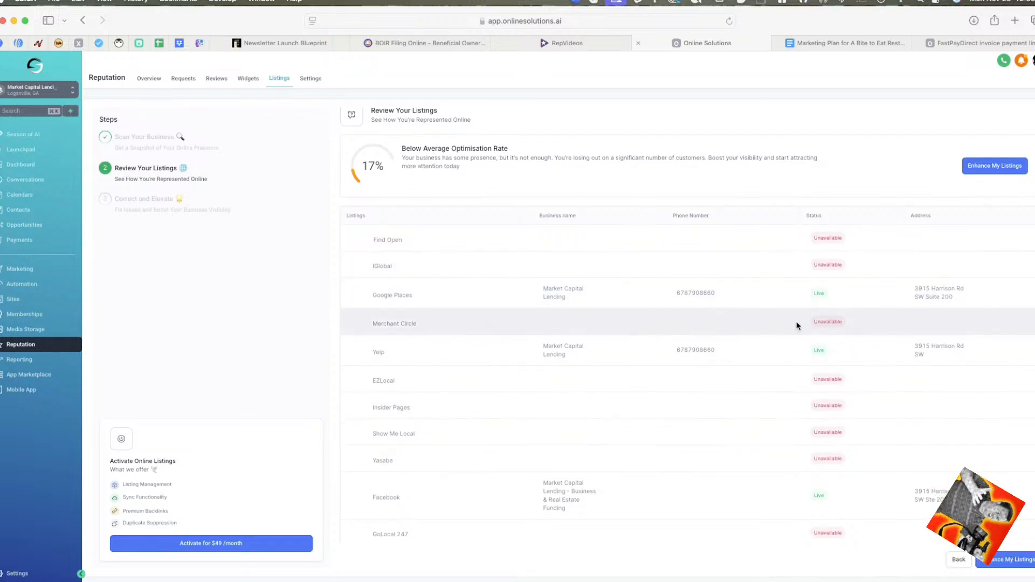
Examine the scan report's optimisation rate and each directory's listing status, business name, phone and address.
{"action": "scroll", "coordinate": [539, 349], "scroll_direction": "down", "scroll_amount": 1}
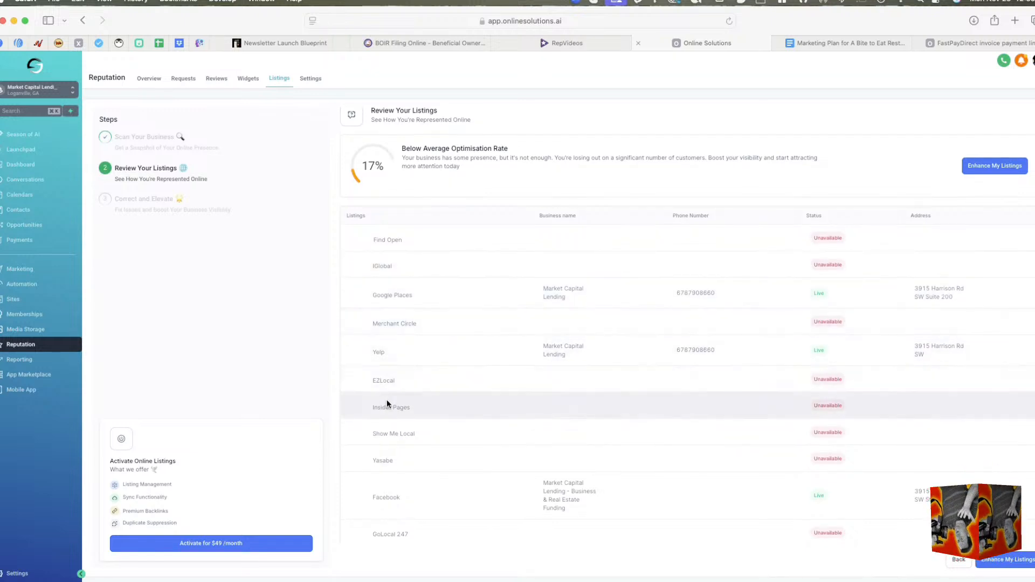
{"action": "scroll", "coordinate": [420, 426], "scroll_direction": "down", "scroll_amount": 6}
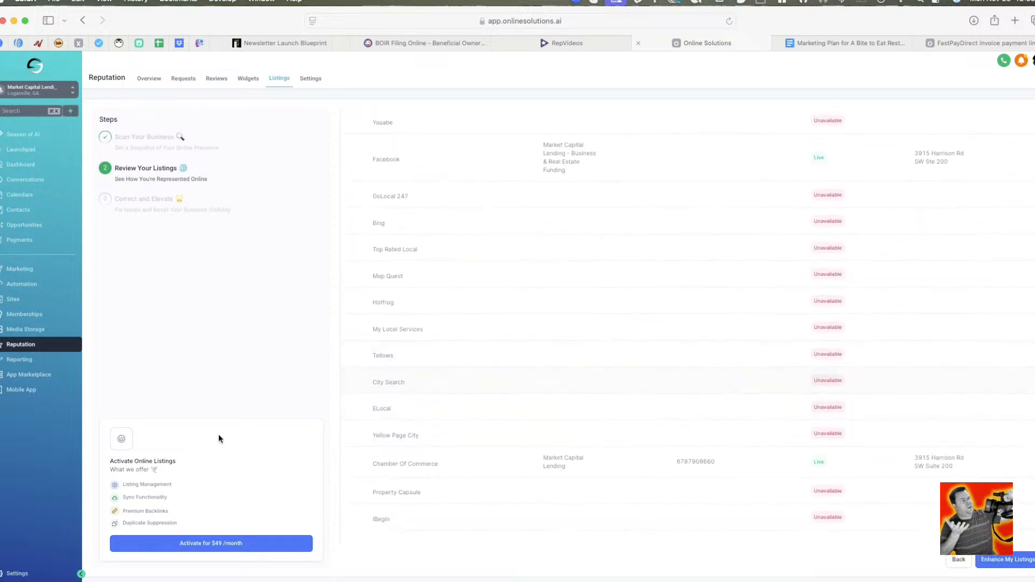
{"action": "scroll", "coordinate": [411, 409], "scroll_direction": "up", "scroll_amount": 6}
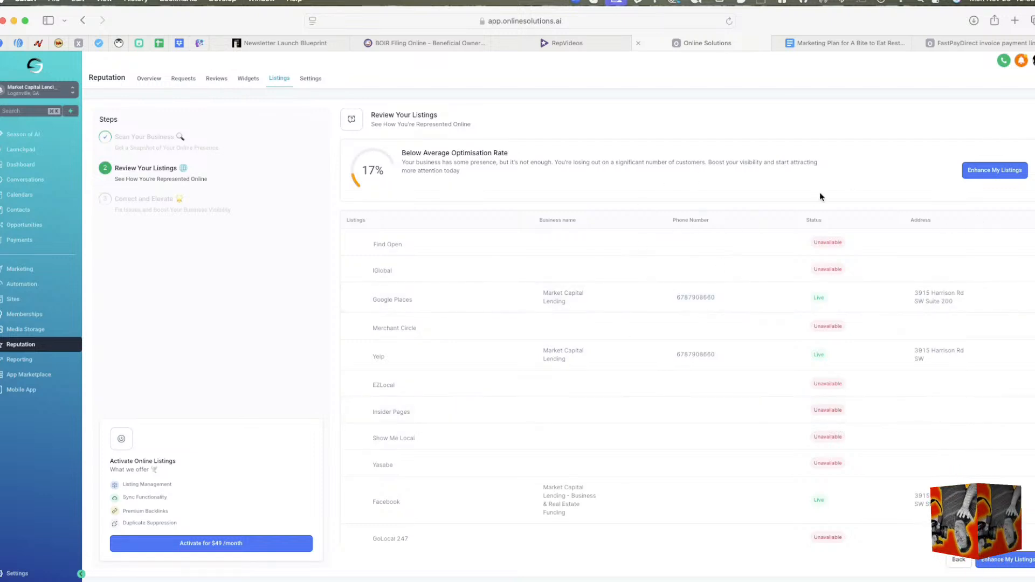
{"action": "scroll", "coordinate": [537, 337], "scroll_direction": "down", "scroll_amount": 6}
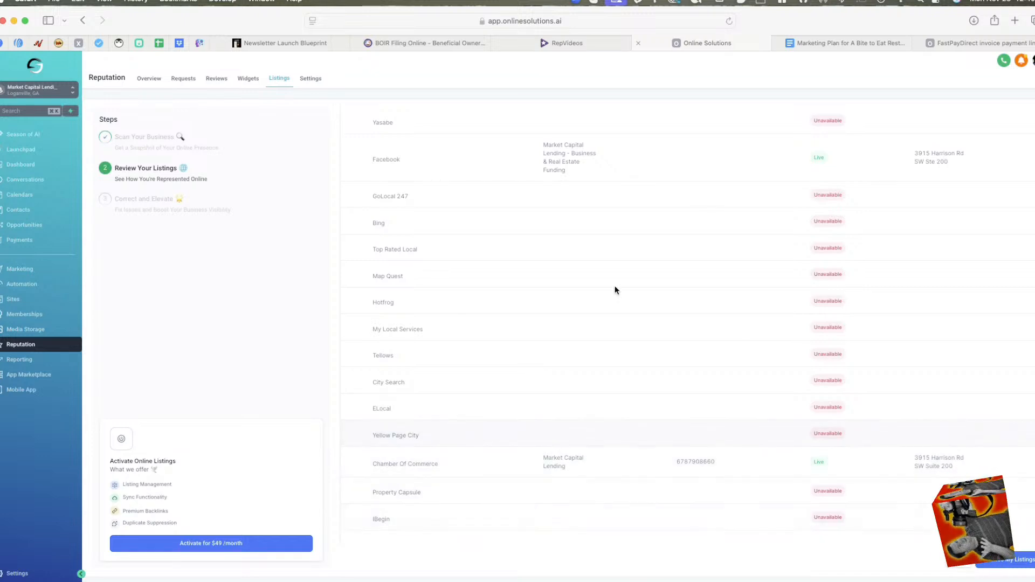
{"action": "scroll", "coordinate": [726, 245], "scroll_direction": "up", "scroll_amount": 10}
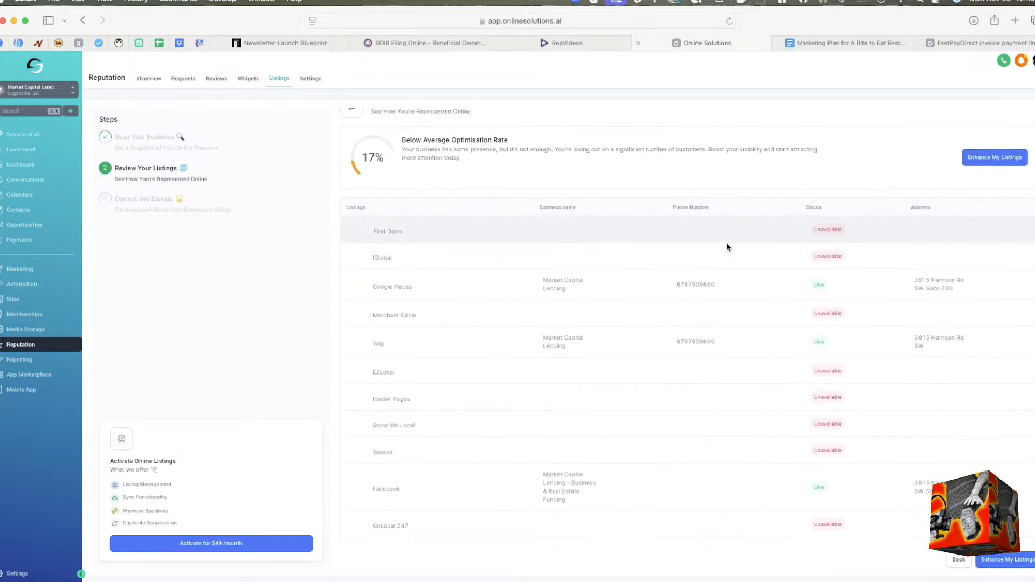
{"action": "scroll", "coordinate": [726, 247], "scroll_direction": "down", "scroll_amount": 6}
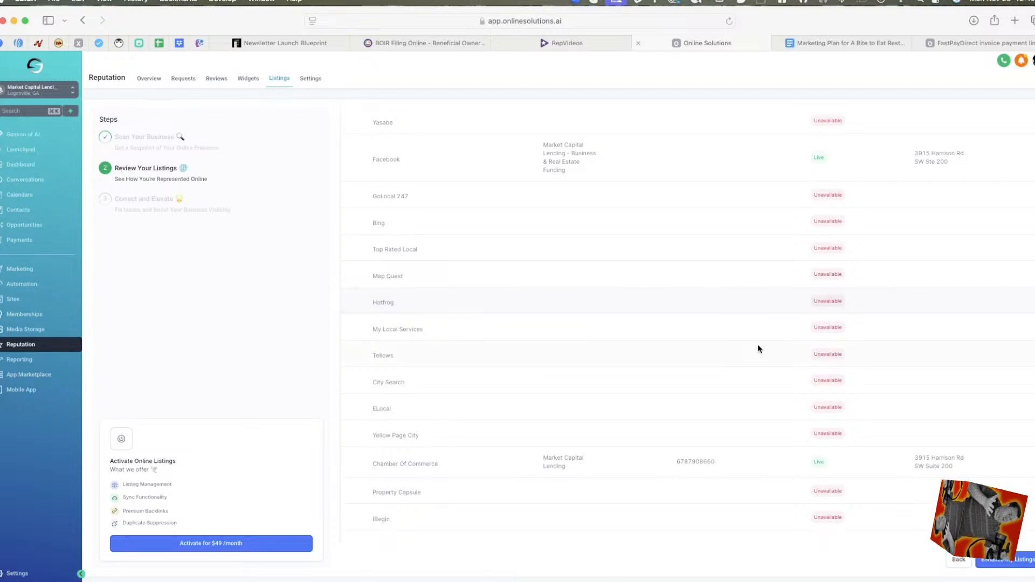
{"action": "scroll", "coordinate": [545, 231], "scroll_direction": "up", "scroll_amount": 6}
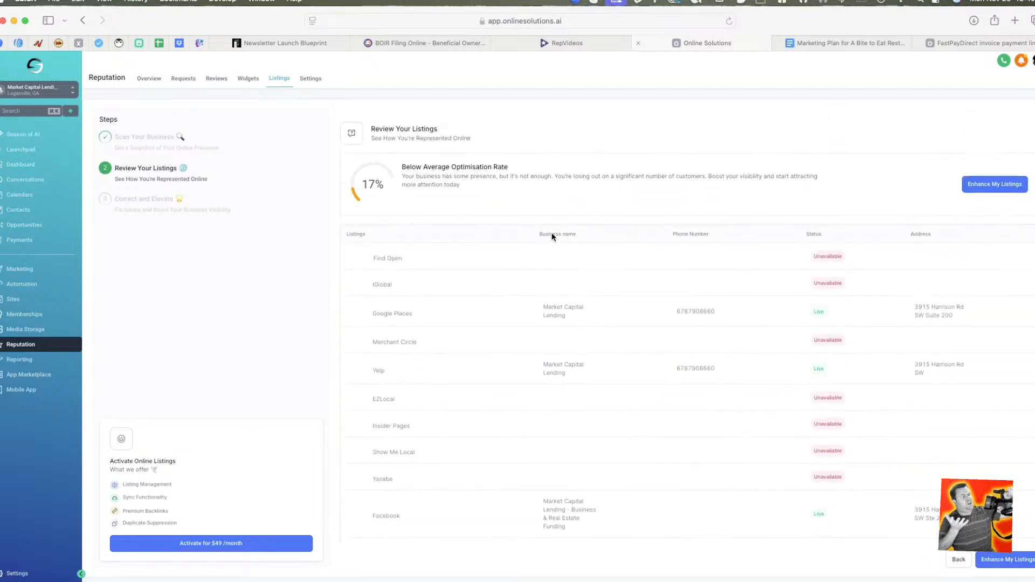
Compare the business name, phone number, status and address across the full directory list, from Find Open to iBegin.
{"action": "scroll", "coordinate": [636, 218], "scroll_direction": "down", "scroll_amount": 1}
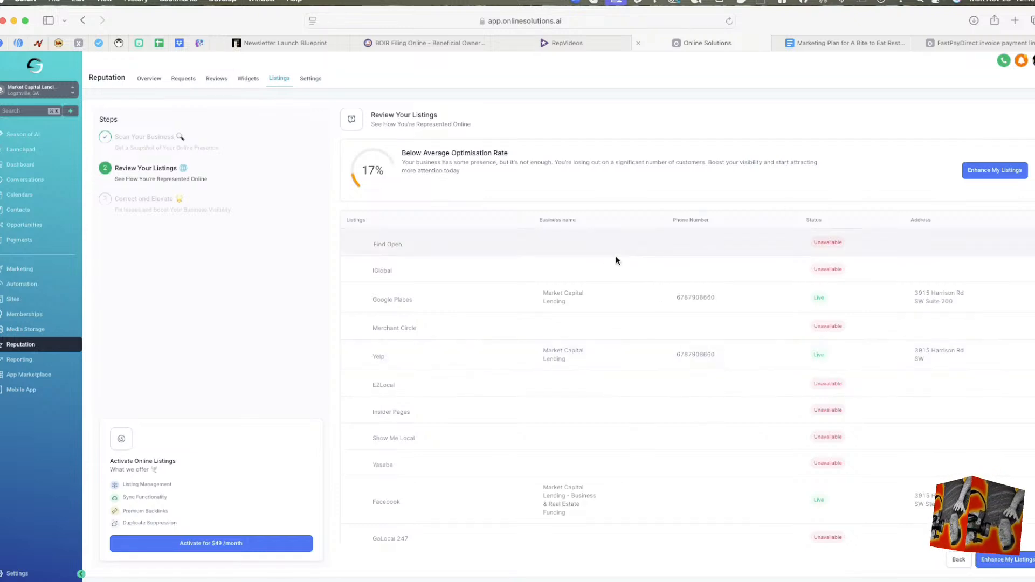
{"action": "scroll", "coordinate": [602, 376], "scroll_direction": "down", "scroll_amount": 10}
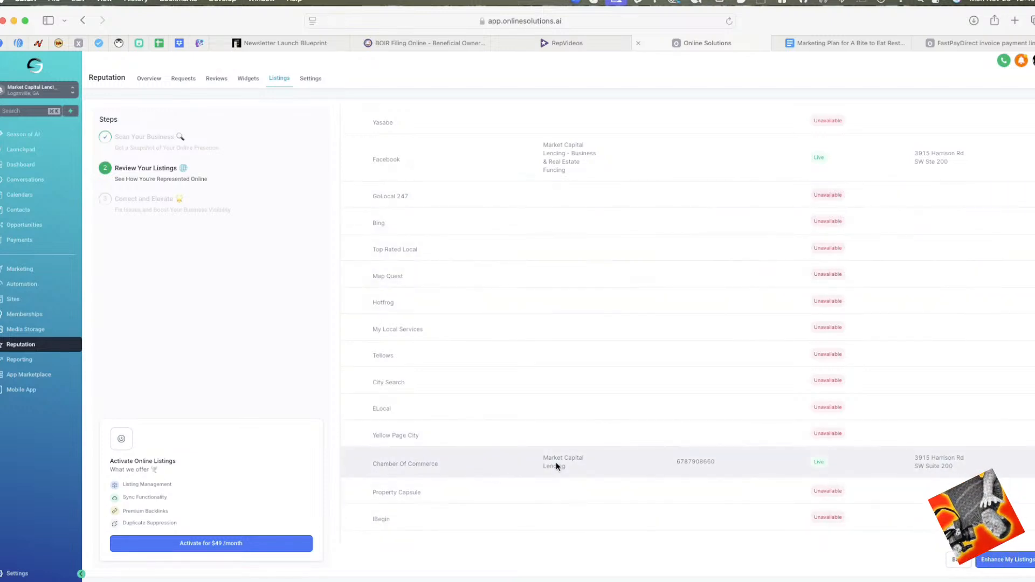
{"action": "scroll", "coordinate": [545, 462], "scroll_direction": "up", "scroll_amount": 5}
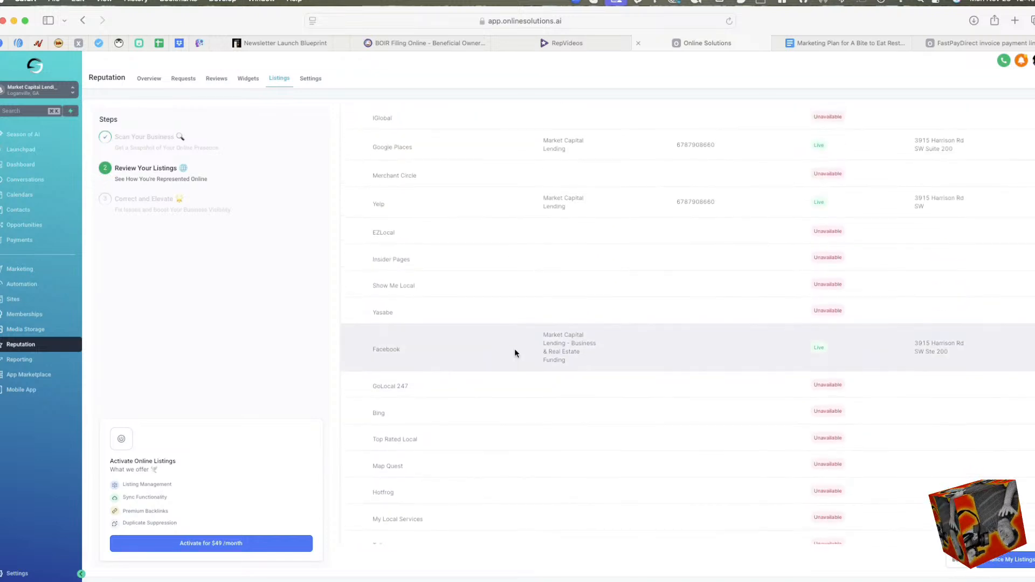
{"action": "scroll", "coordinate": [514, 349], "scroll_direction": "up", "scroll_amount": 3}
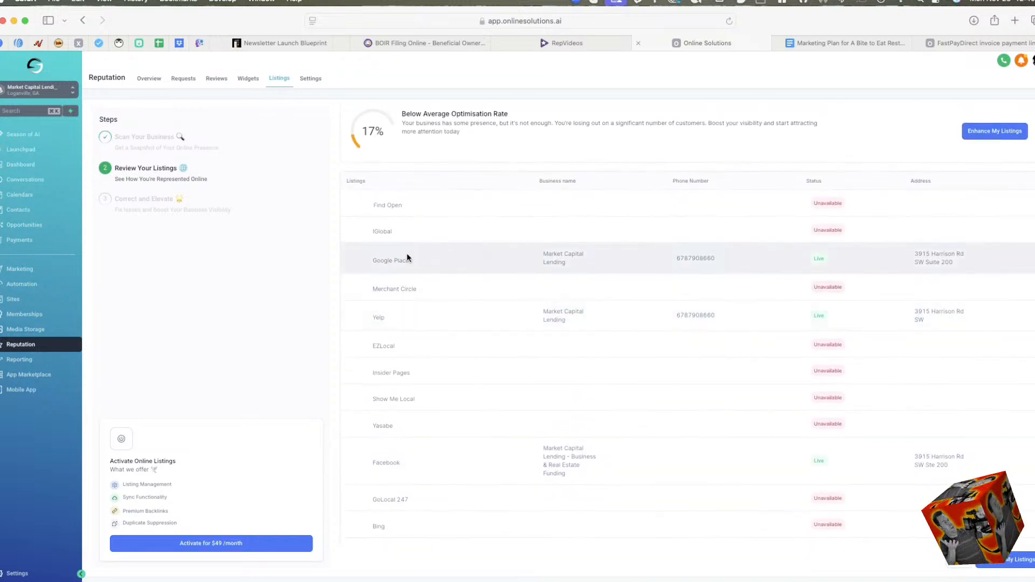
{"action": "scroll", "coordinate": [632, 376], "scroll_direction": "down", "scroll_amount": 3}
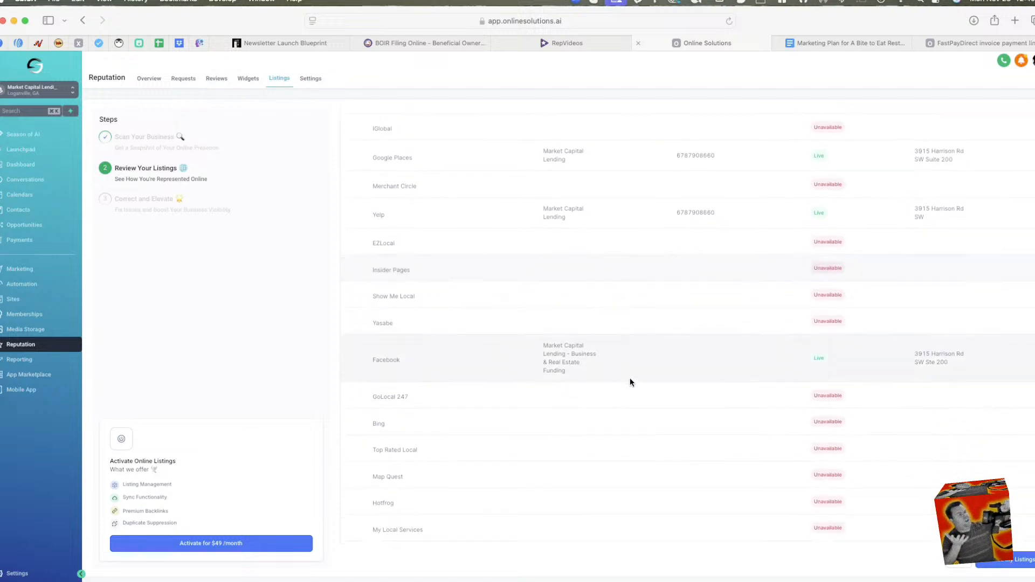
{"action": "scroll", "coordinate": [629, 378], "scroll_direction": "down", "scroll_amount": 6}
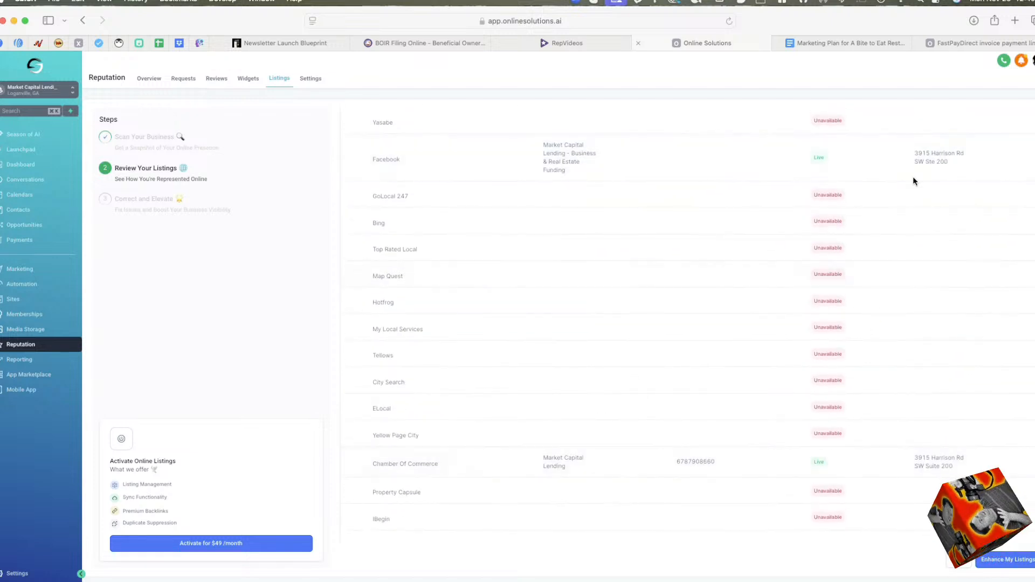
{"action": "scroll", "coordinate": [800, 294], "scroll_direction": "up", "scroll_amount": 5}
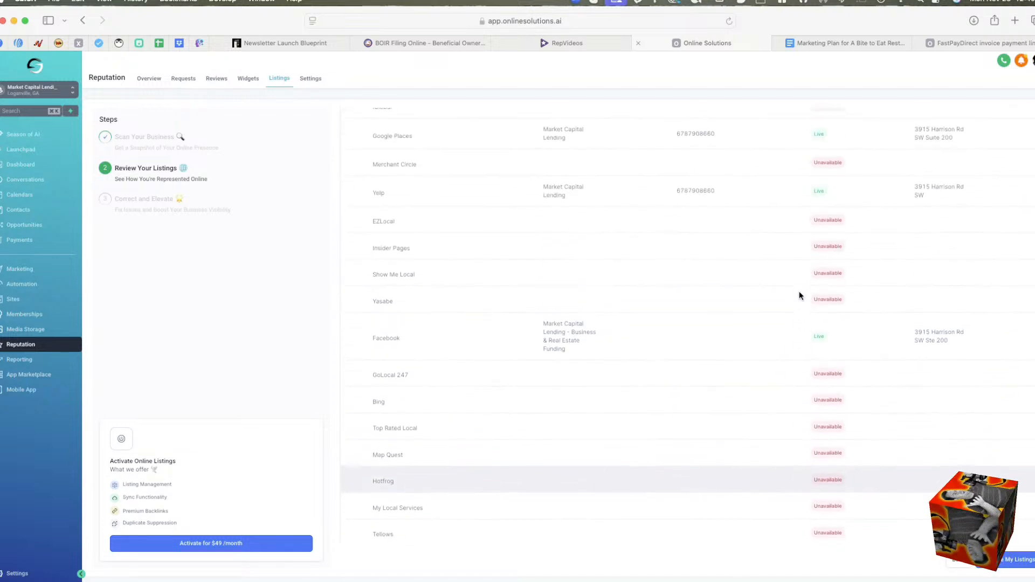
{"action": "scroll", "coordinate": [800, 294], "scroll_direction": "up", "scroll_amount": 5}
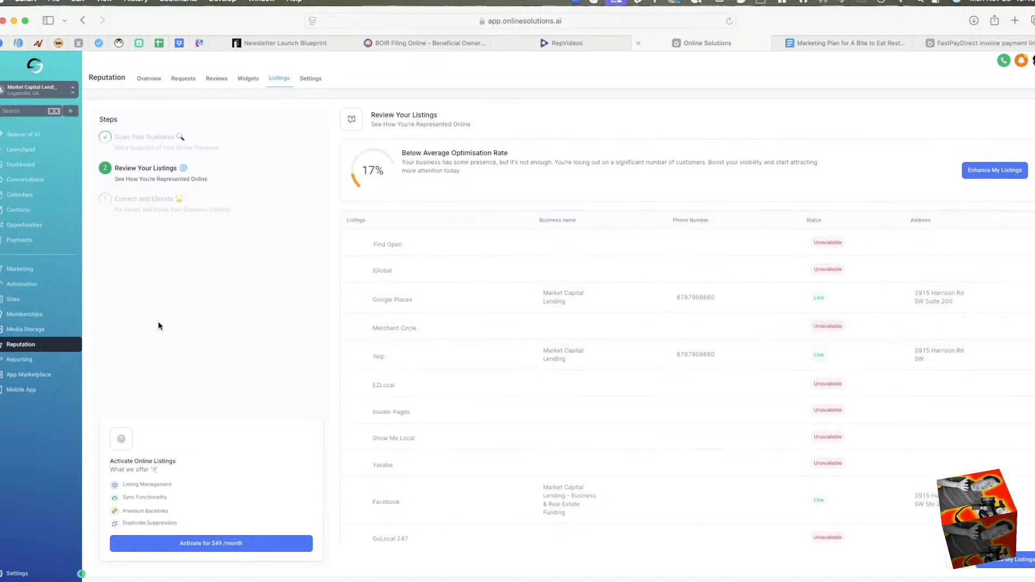
View Reputation's settings for Reviews AI, Reviews QR, Email Review Requests, SMS Review Requests and Review Link.
{"action": "left_click", "coordinate": [308, 77]}
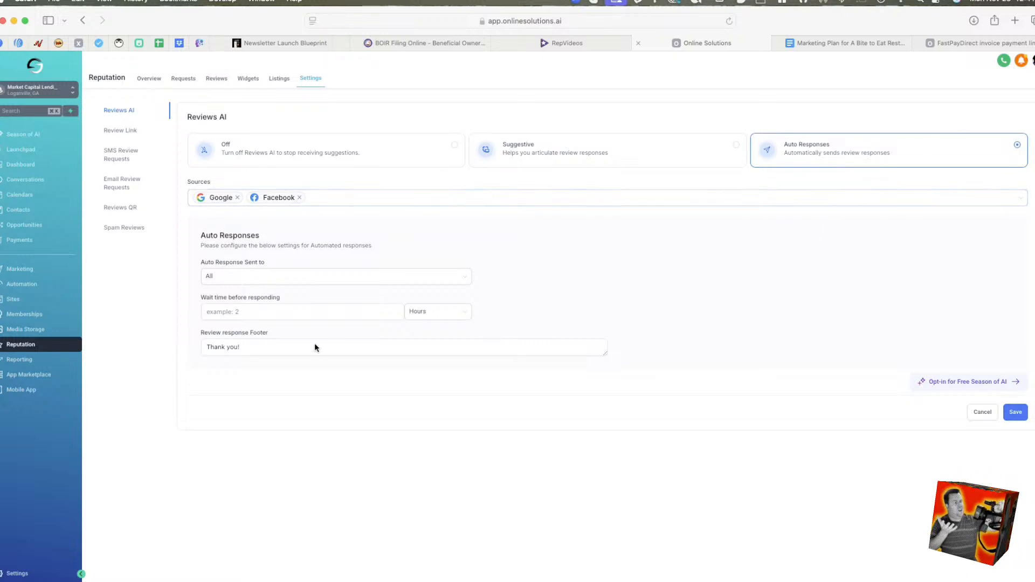
{"action": "left_click", "coordinate": [123, 208]}
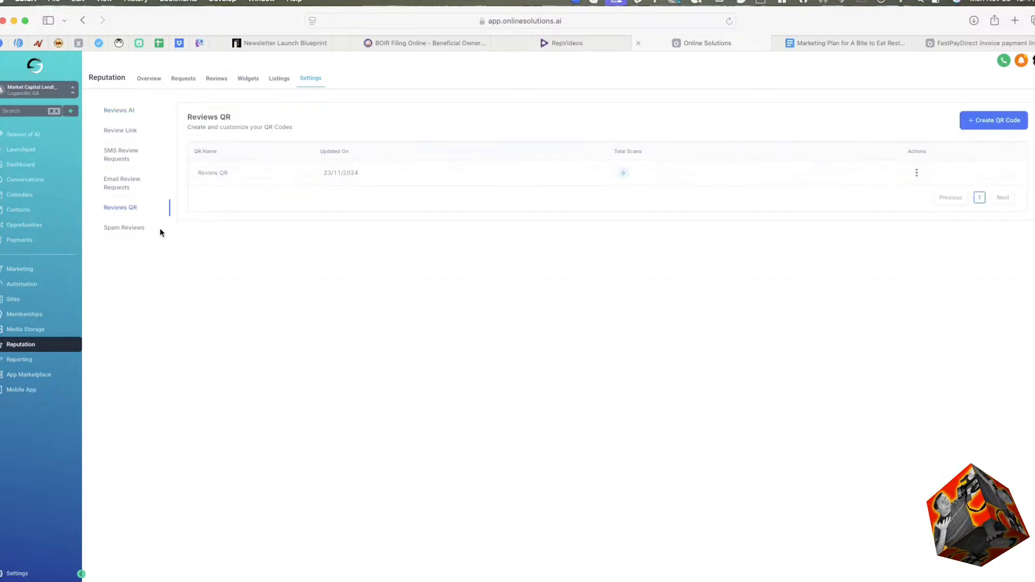
{"action": "left_click", "coordinate": [125, 183]}
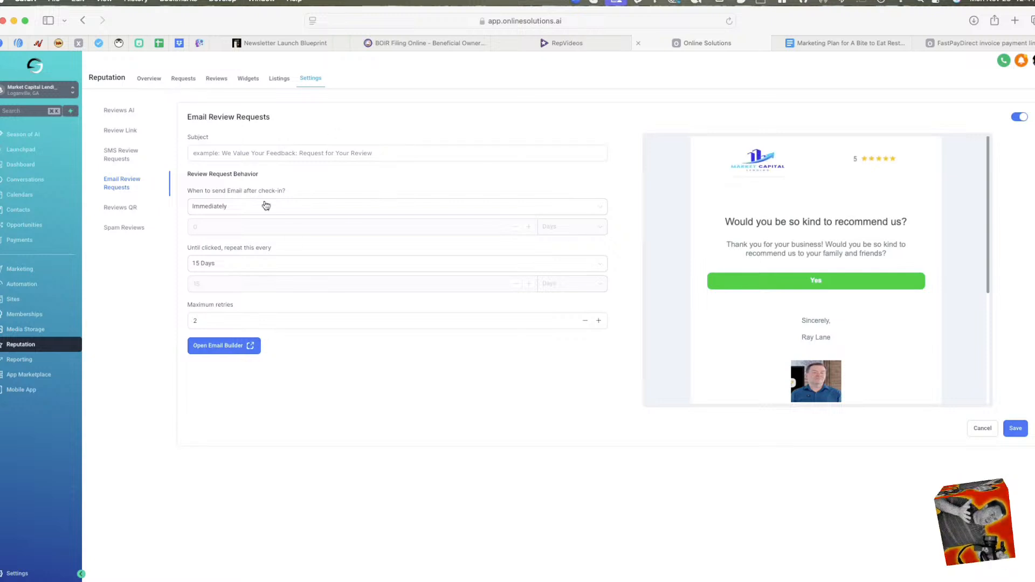
{"action": "left_click", "coordinate": [122, 160]}
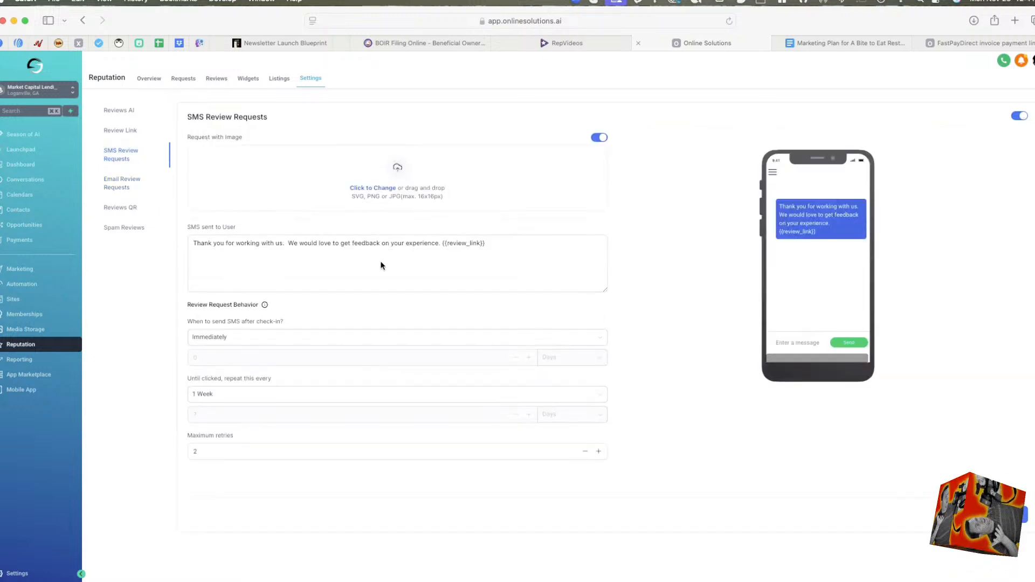
{"action": "left_click", "coordinate": [126, 134]}
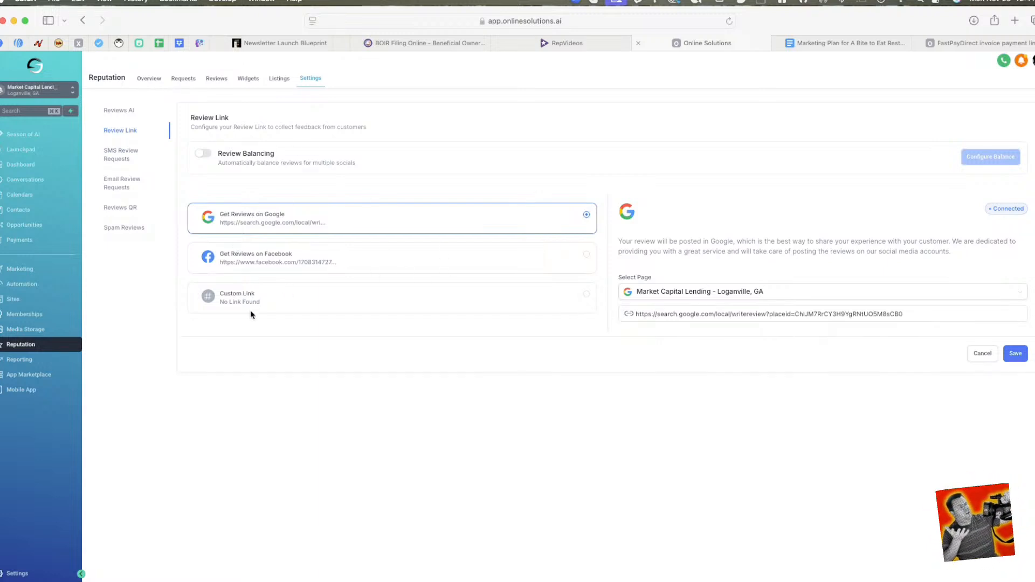
Look through Reporting's Custom Reports, Google Ads, Facebook Ads, Call, Agent and Appointment reports.
{"action": "left_click", "coordinate": [51, 360]}
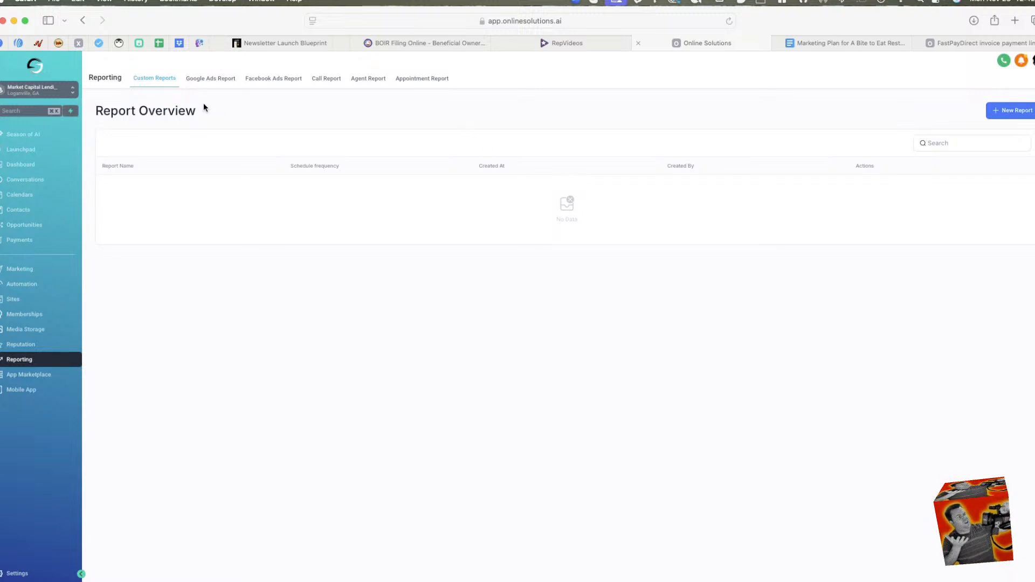
{"action": "left_click", "coordinate": [248, 96]}
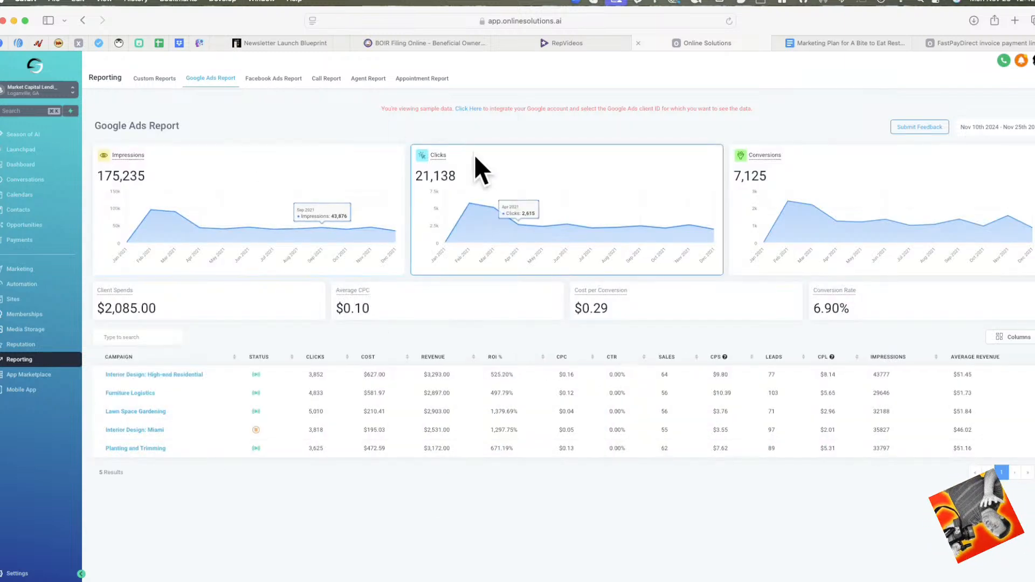
{"action": "left_click", "coordinate": [279, 80]}
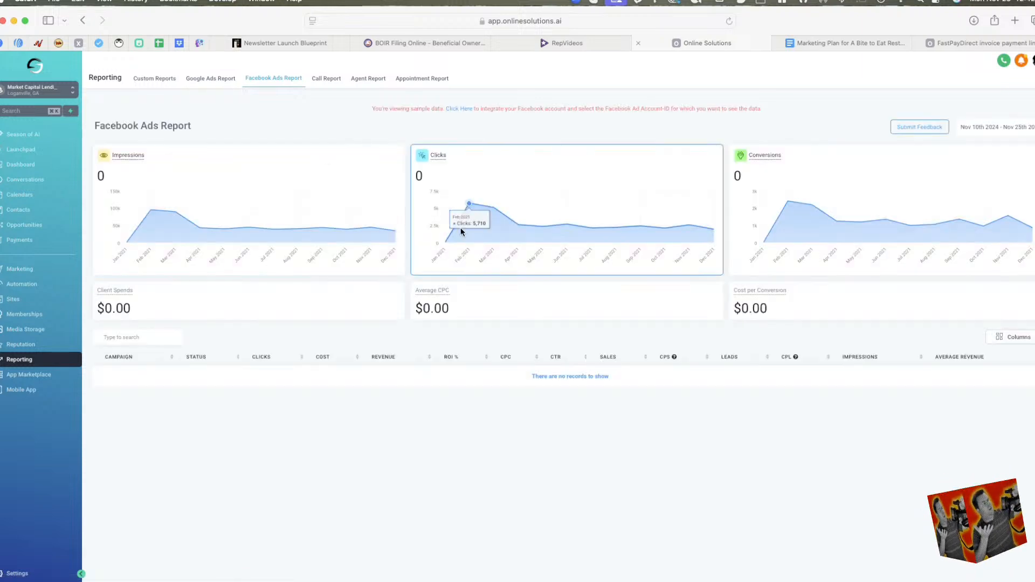
{"action": "left_click", "coordinate": [330, 80]}
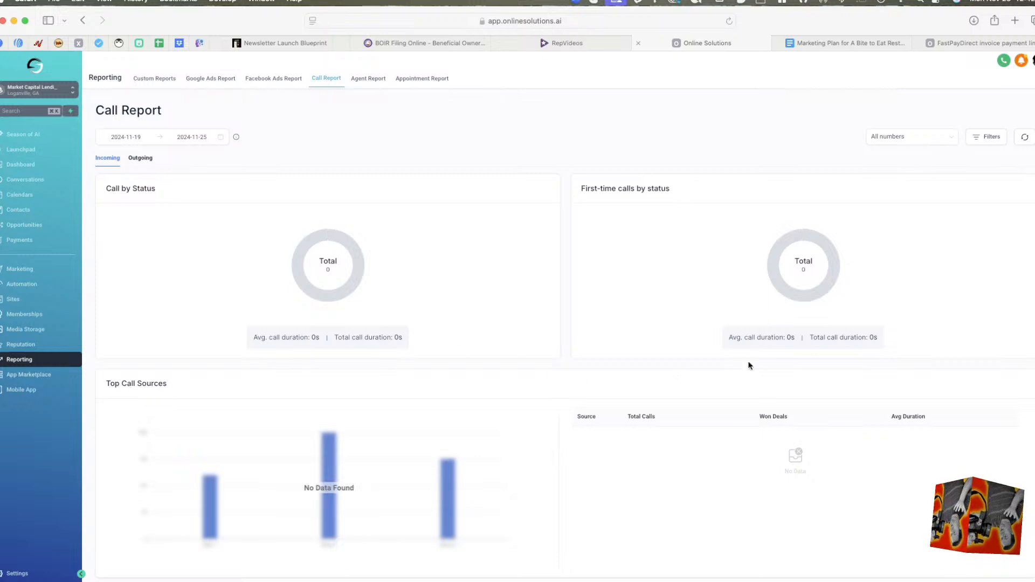
{"action": "left_click", "coordinate": [372, 78]}
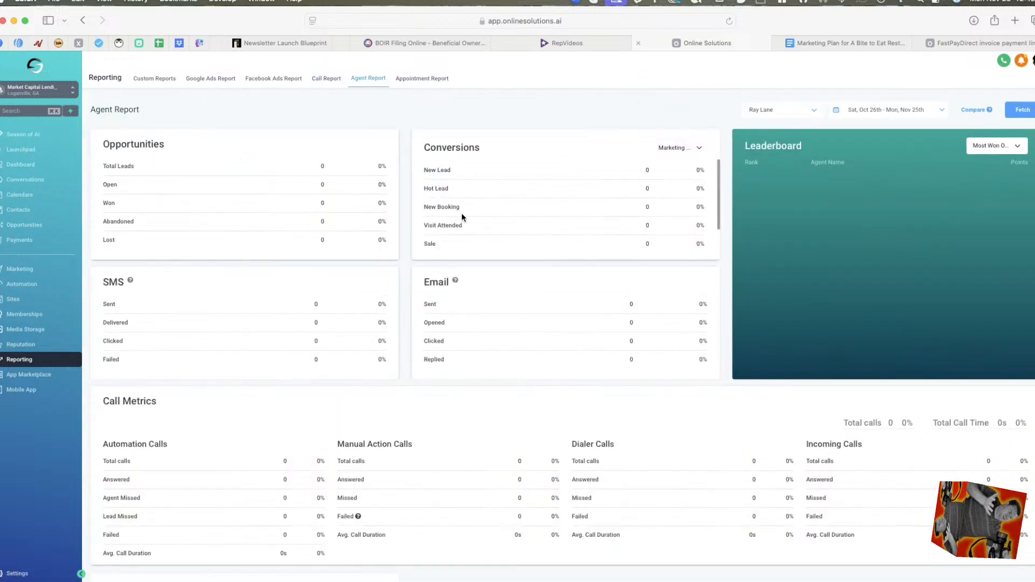
{"action": "scroll", "coordinate": [468, 245], "scroll_direction": "down", "scroll_amount": 1}
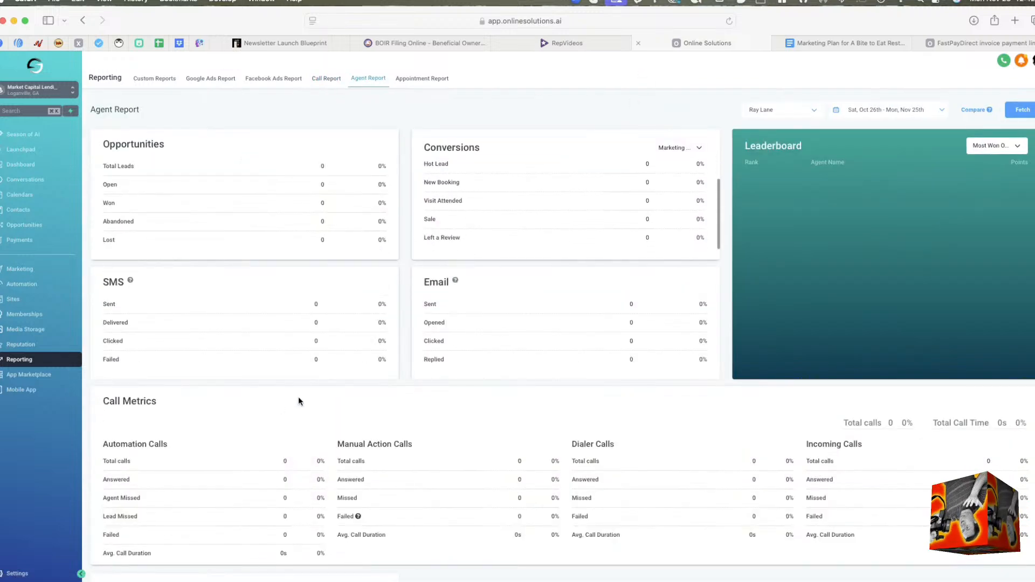
{"action": "scroll", "coordinate": [299, 397], "scroll_direction": "down", "scroll_amount": 4}
{"action": "scroll", "coordinate": [336, 378], "scroll_direction": "up", "scroll_amount": 4}
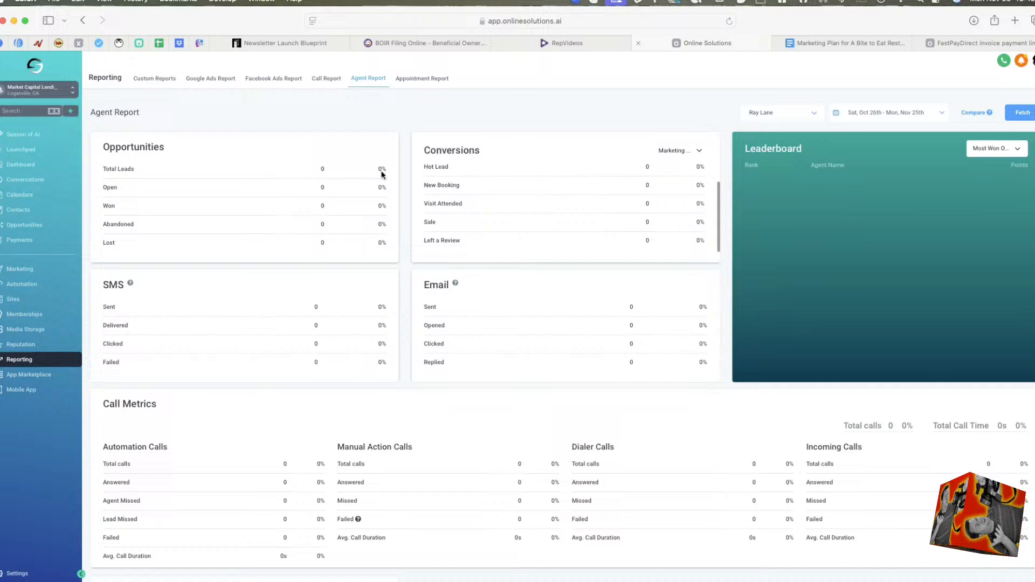
{"action": "left_click", "coordinate": [434, 79]}
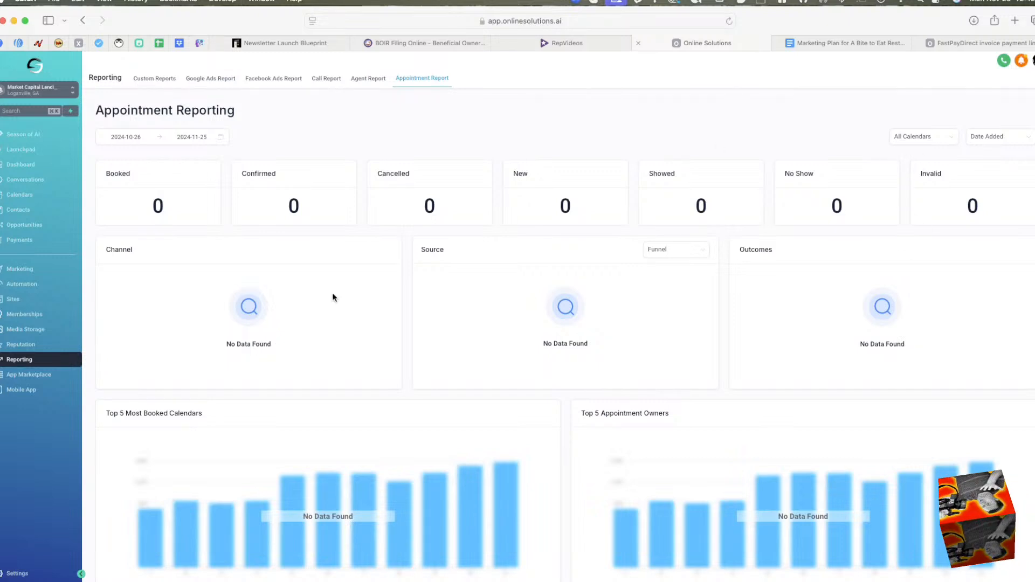
Browse the App Marketplace and read the details of the free FAQ app by All The Apps.
{"action": "left_click", "coordinate": [40, 379]}
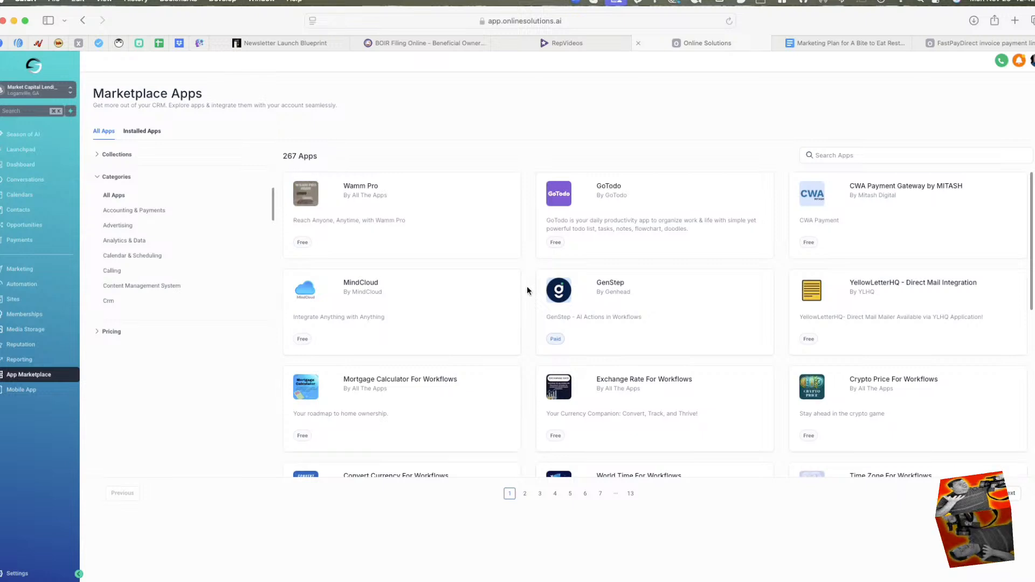
{"action": "scroll", "coordinate": [674, 381], "scroll_direction": "down", "scroll_amount": 6}
{"action": "scroll", "coordinate": [672, 381], "scroll_direction": "down", "scroll_amount": 1}
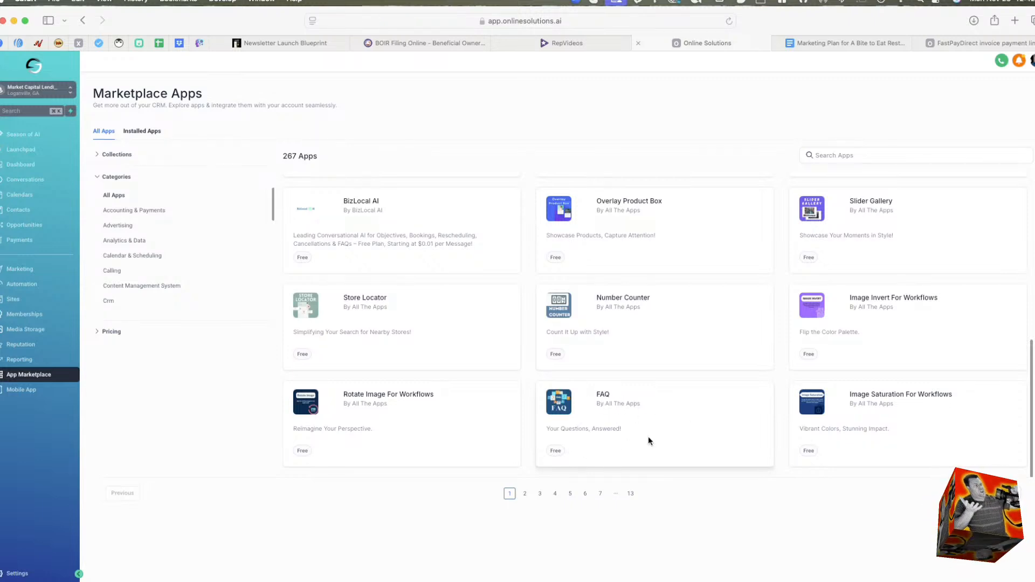
{"action": "left_click", "coordinate": [557, 453]}
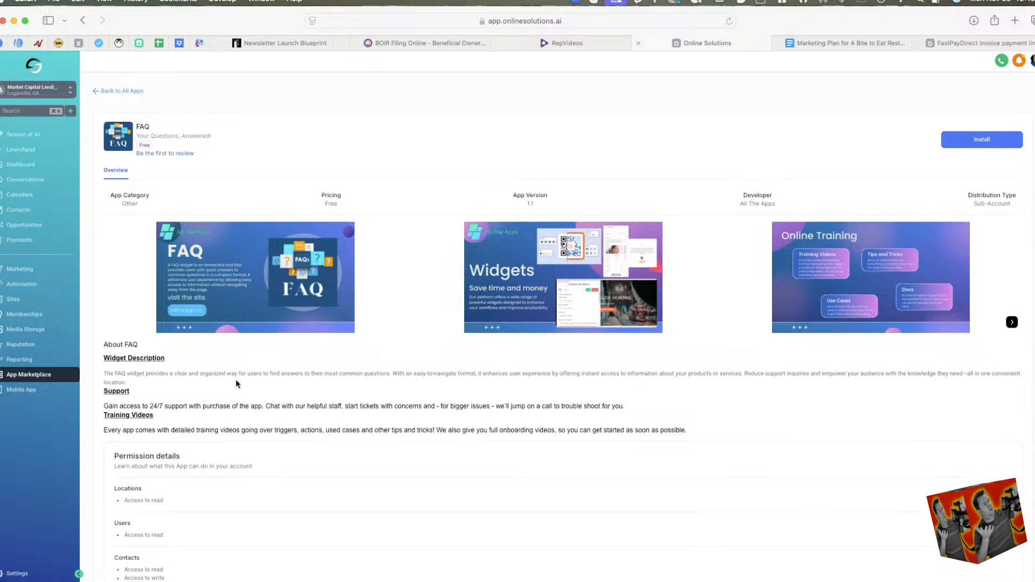
{"action": "scroll", "coordinate": [274, 378], "scroll_direction": "down", "scroll_amount": 1}
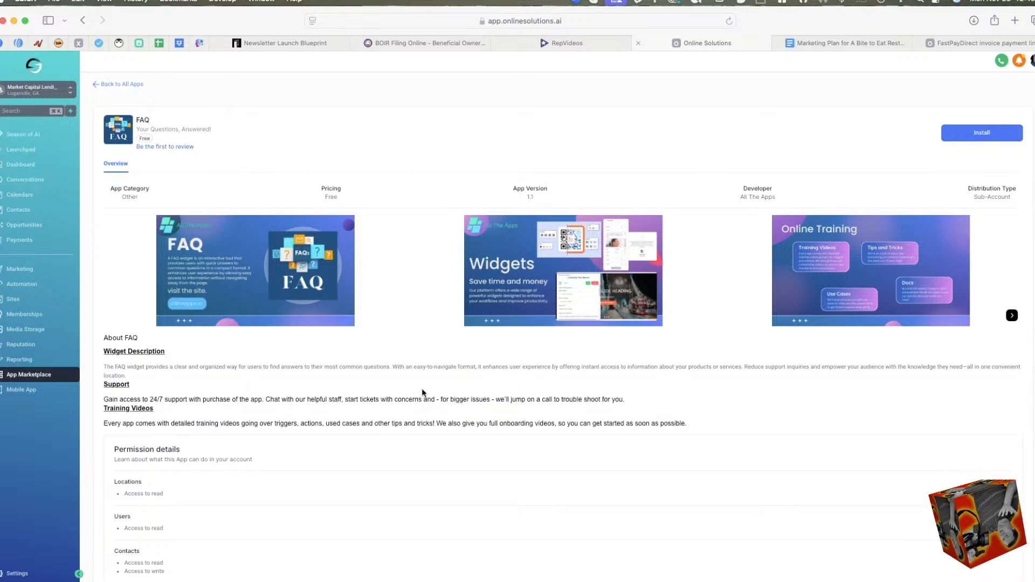
{"action": "scroll", "coordinate": [500, 365], "scroll_direction": "down", "scroll_amount": 3}
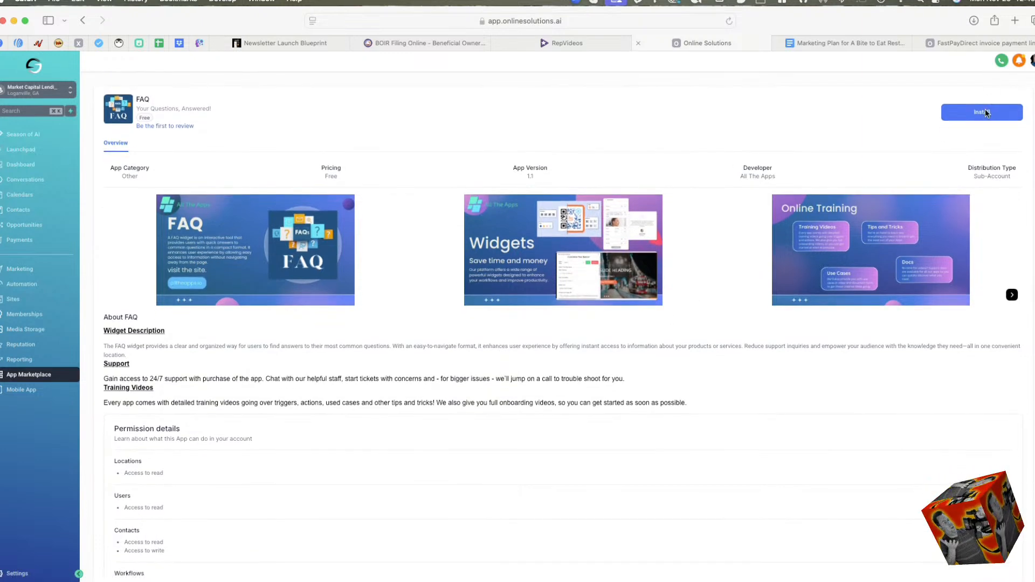
Install the FAQ app, allowing its requested permissions and completing the installation past the ad-blocker notice.
{"action": "left_click", "coordinate": [985, 109]}
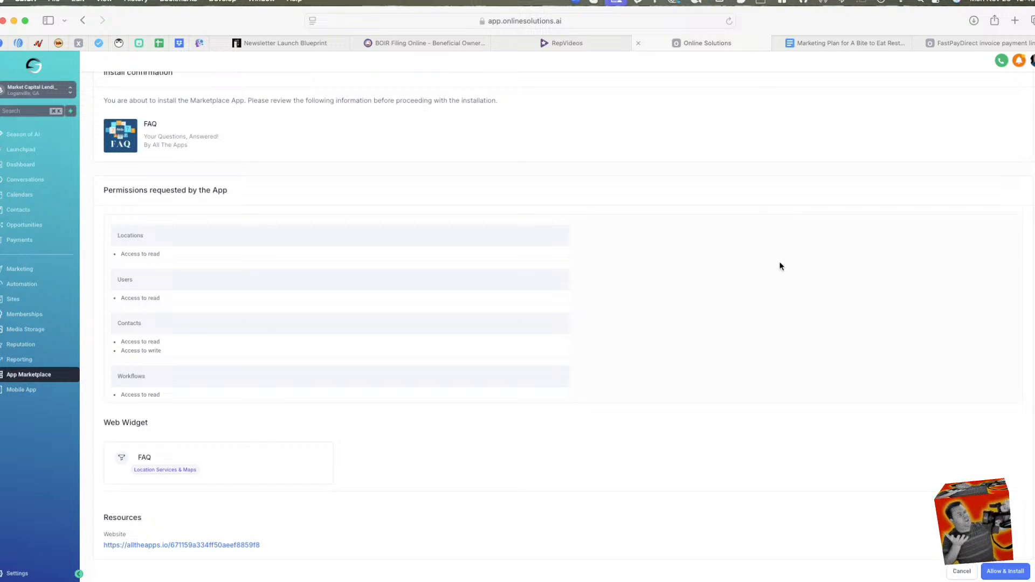
{"action": "scroll", "coordinate": [612, 361], "scroll_direction": "down", "scroll_amount": 2}
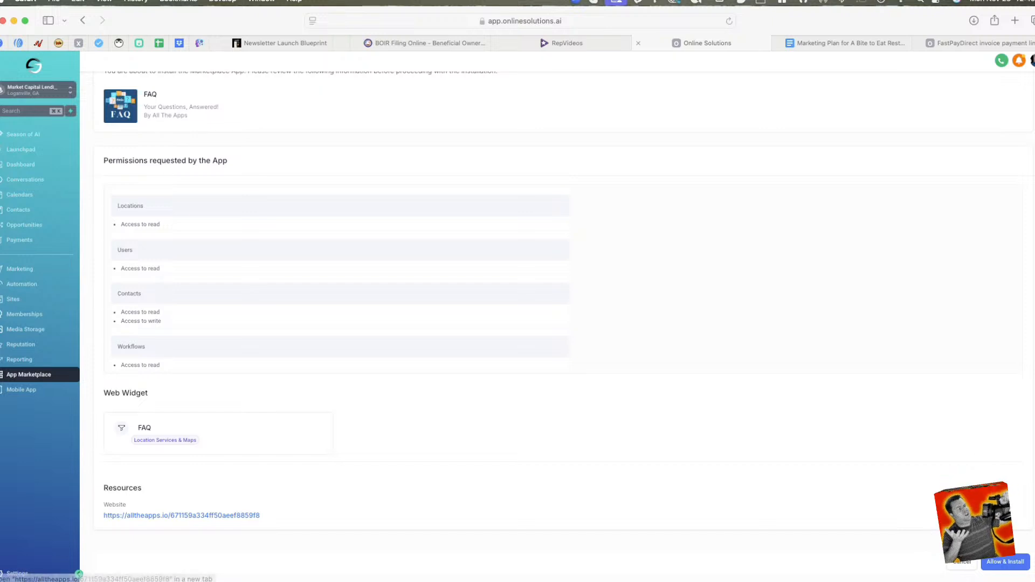
{"action": "left_click", "coordinate": [1011, 562]}
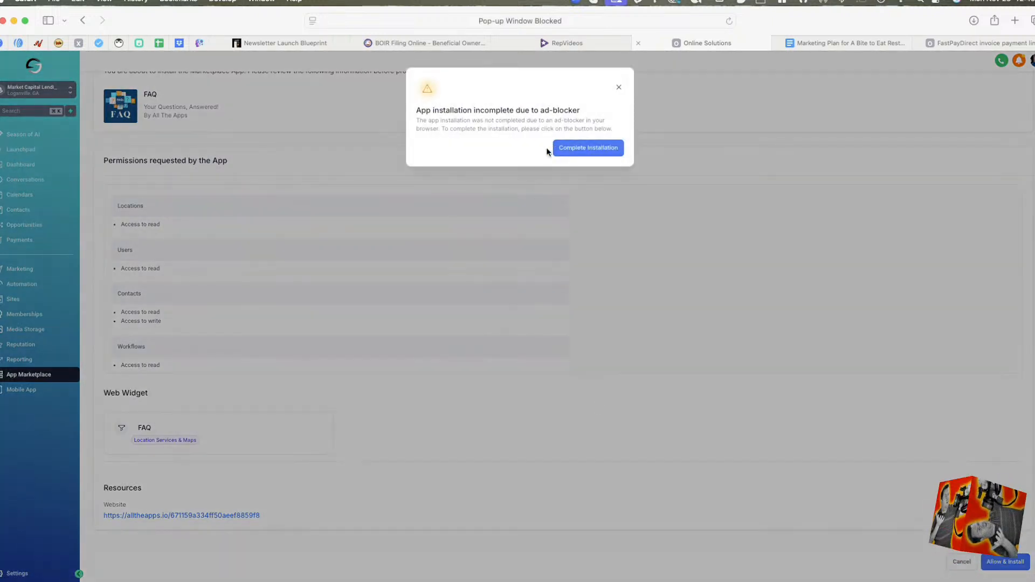
{"action": "left_click", "coordinate": [575, 156]}
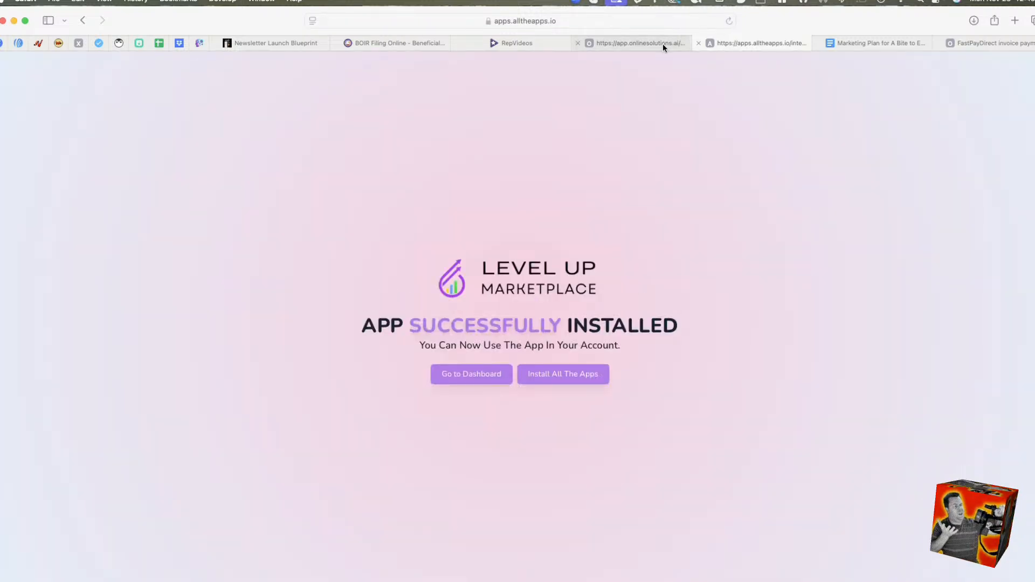
Reload the Online Solutions page, compare the installation result pages, and view the FAQ app's Overview.
{"action": "left_click", "coordinate": [662, 44]}
{"action": "left_click", "coordinate": [717, 21]}
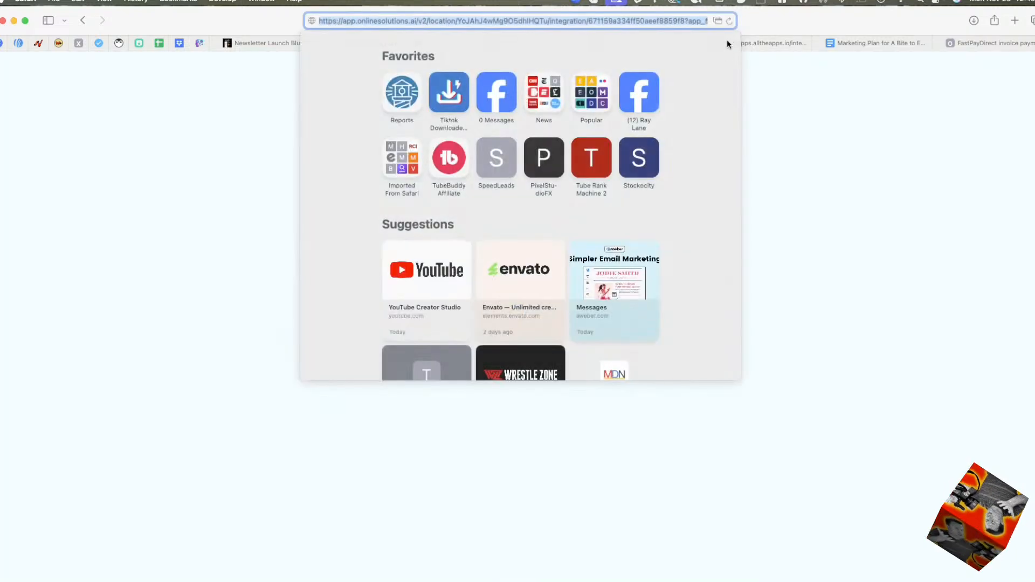
{"action": "left_click", "coordinate": [718, 21]}
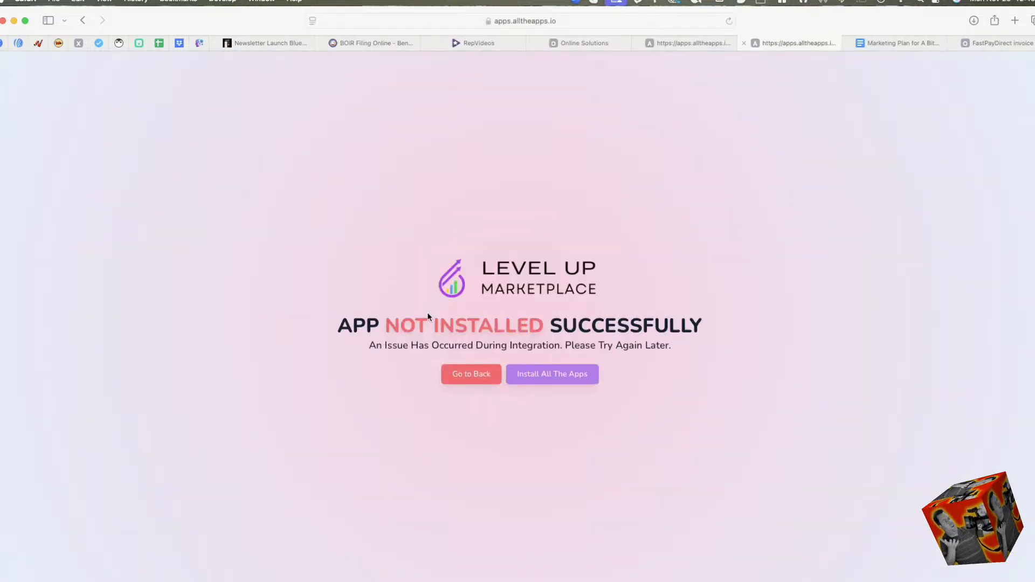
{"action": "left_click", "coordinate": [683, 42]}
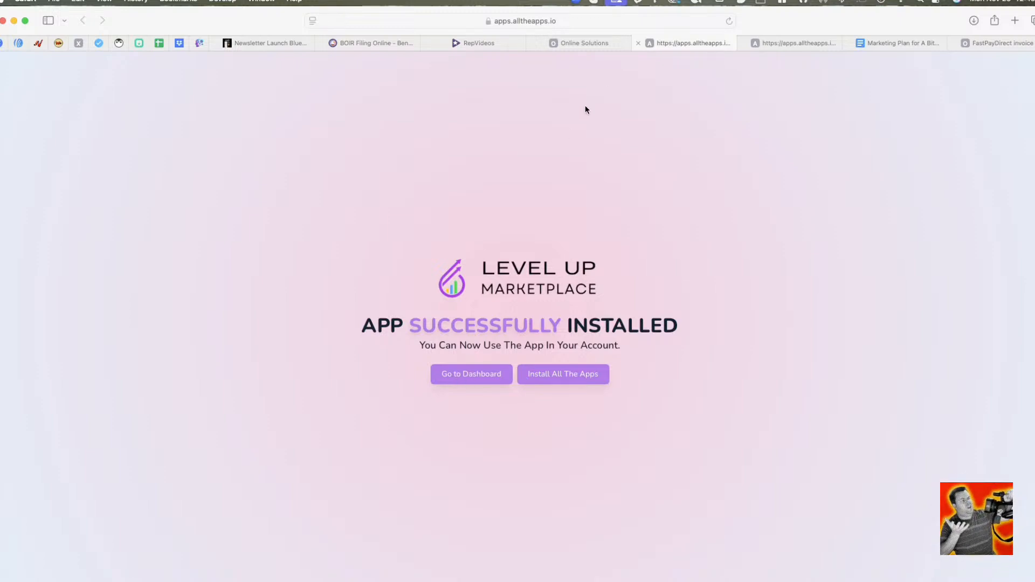
{"action": "left_click", "coordinate": [603, 42]}
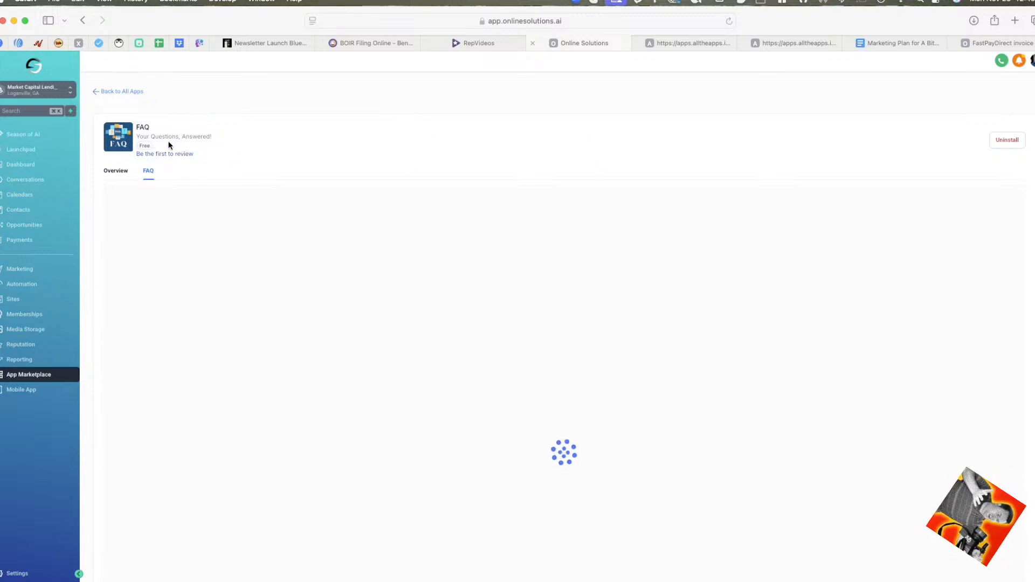
{"action": "left_click", "coordinate": [117, 170]}
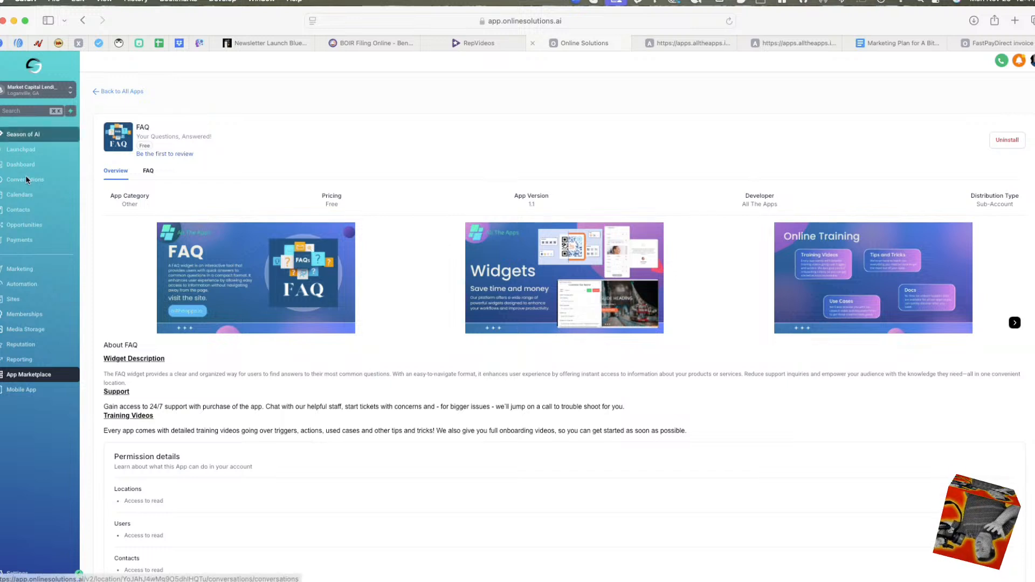
View the Launchpad's setup checklist and look through the Dashboard's opportunity, lead source, Google Analytics, business profile and ad reports.
{"action": "left_click", "coordinate": [25, 150]}
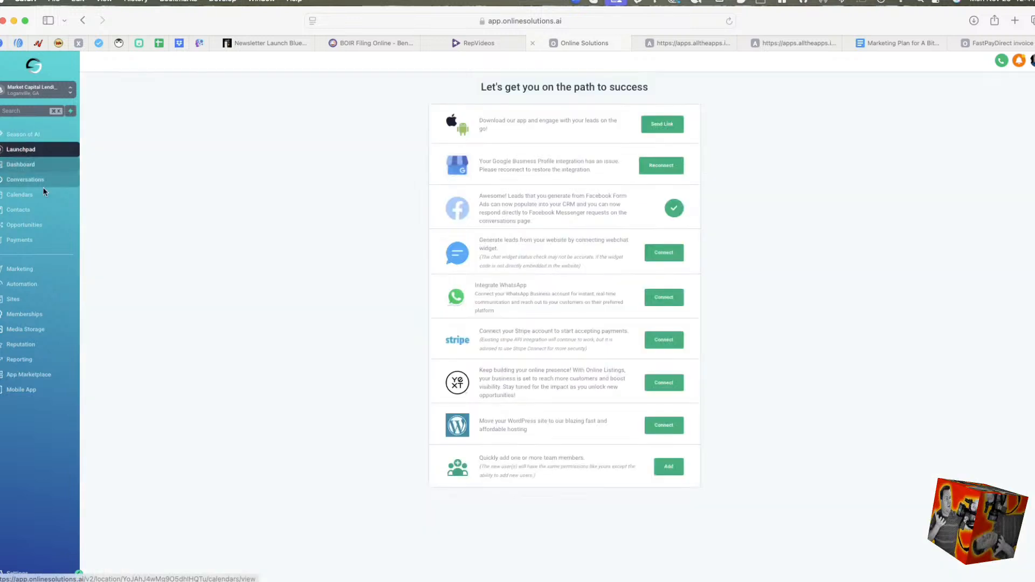
{"action": "left_click", "coordinate": [22, 164]}
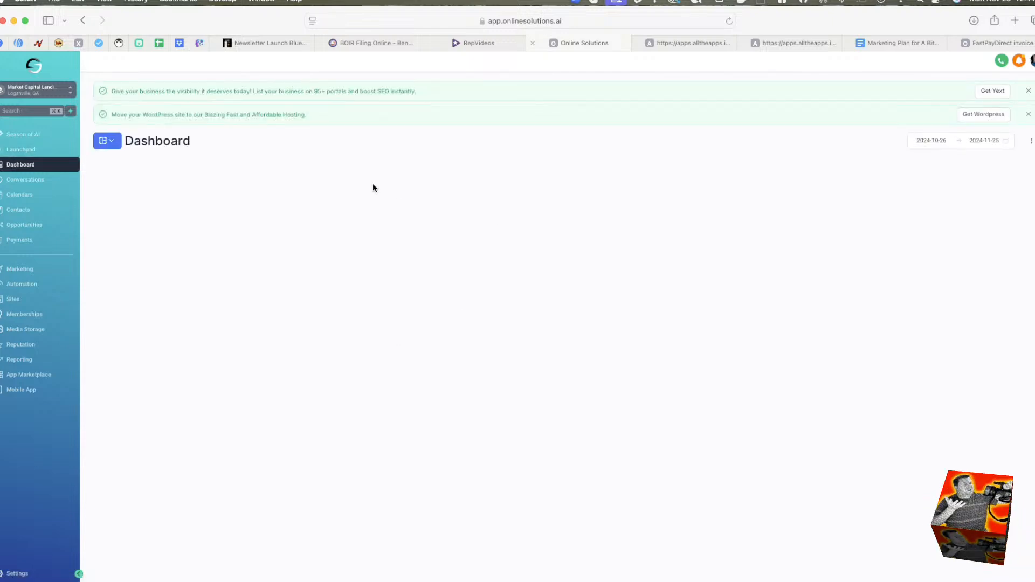
{"action": "scroll", "coordinate": [471, 430], "scroll_direction": "down", "scroll_amount": 10}
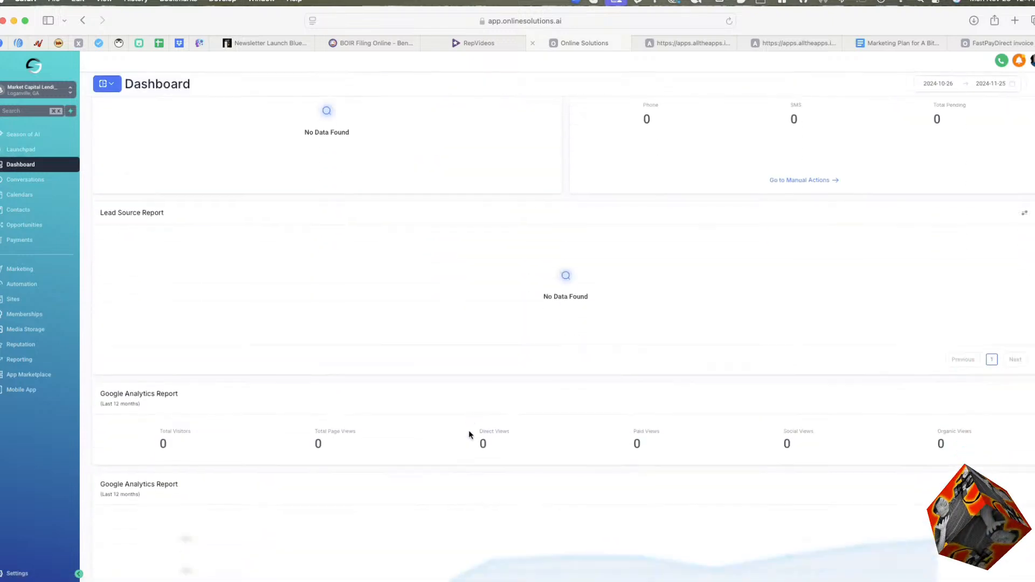
{"action": "scroll", "coordinate": [469, 434], "scroll_direction": "down", "scroll_amount": 10}
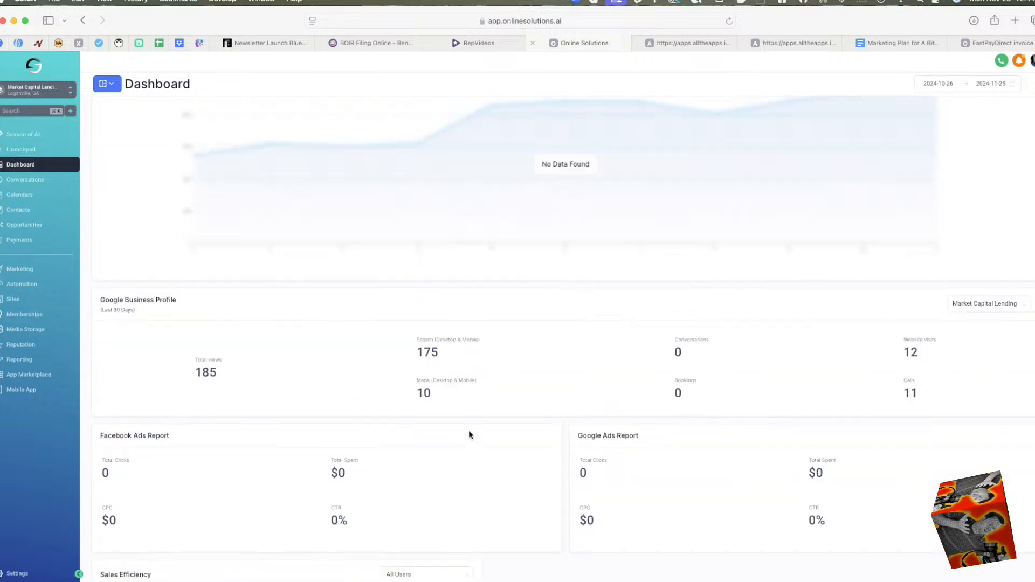
{"action": "scroll", "coordinate": [468, 429], "scroll_direction": "up", "scroll_amount": 15}
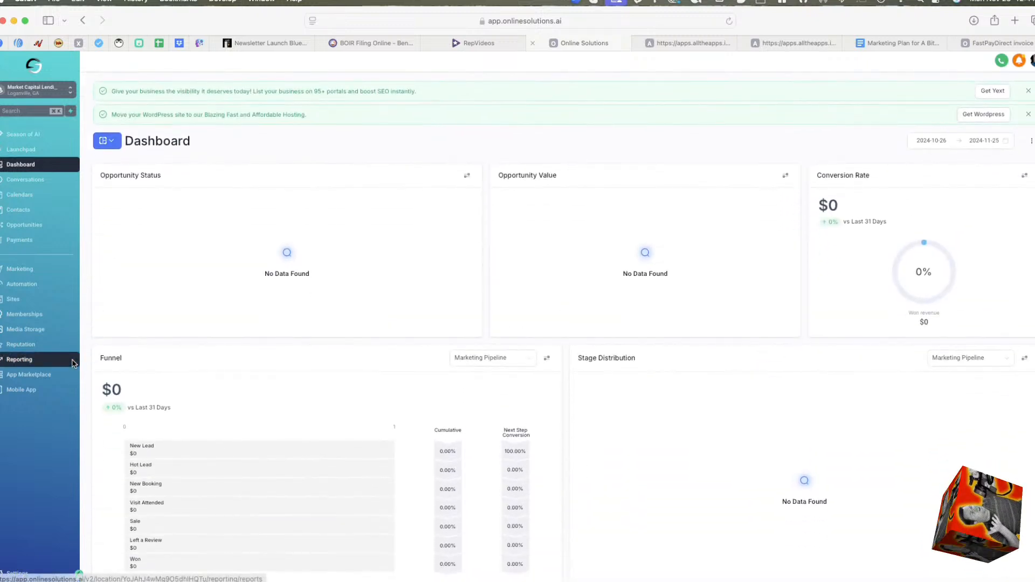
Enable automatically sending a mobile app download invite when a new user is added.
{"action": "left_click", "coordinate": [27, 390]}
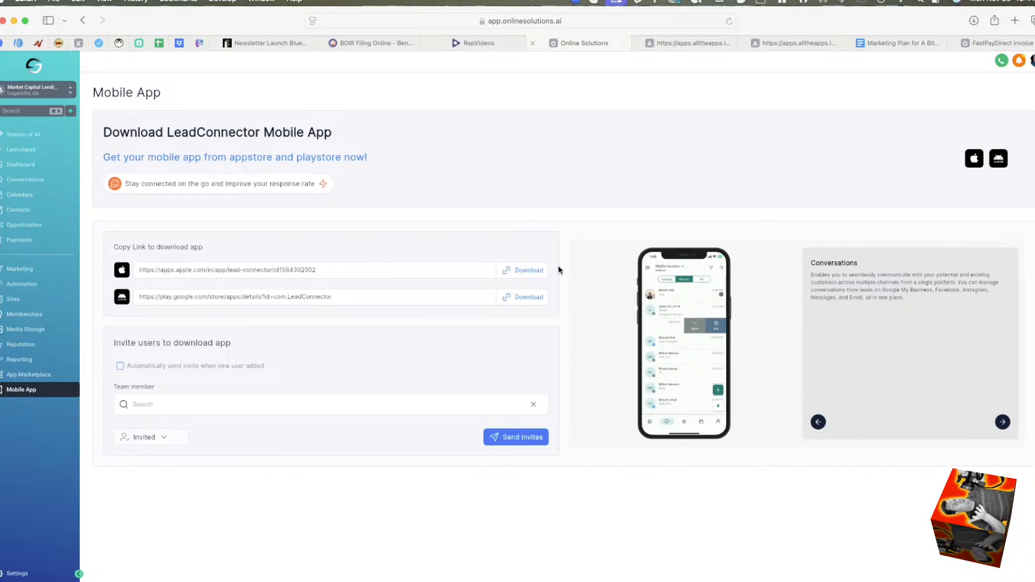
{"action": "left_click", "coordinate": [131, 366]}
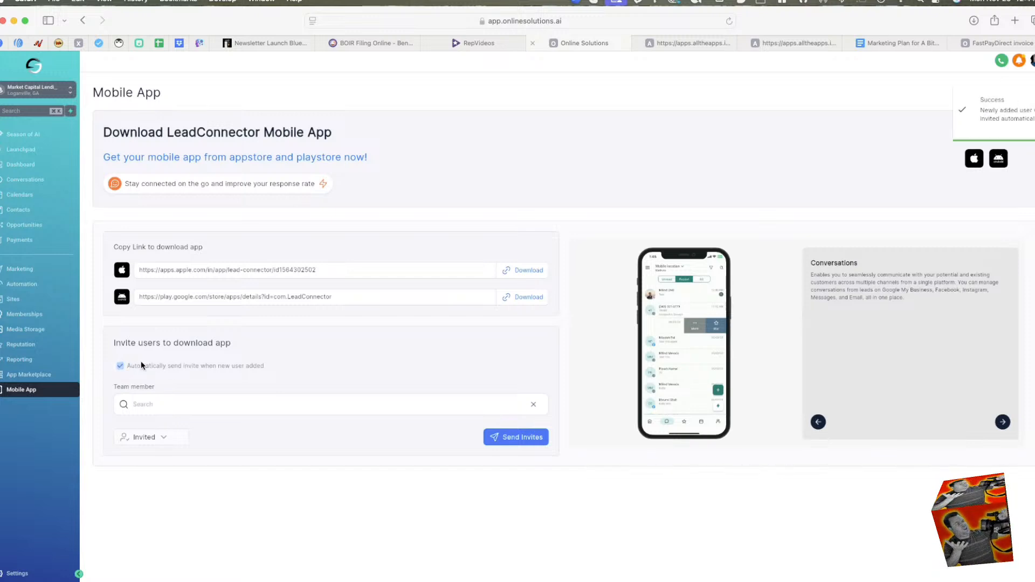